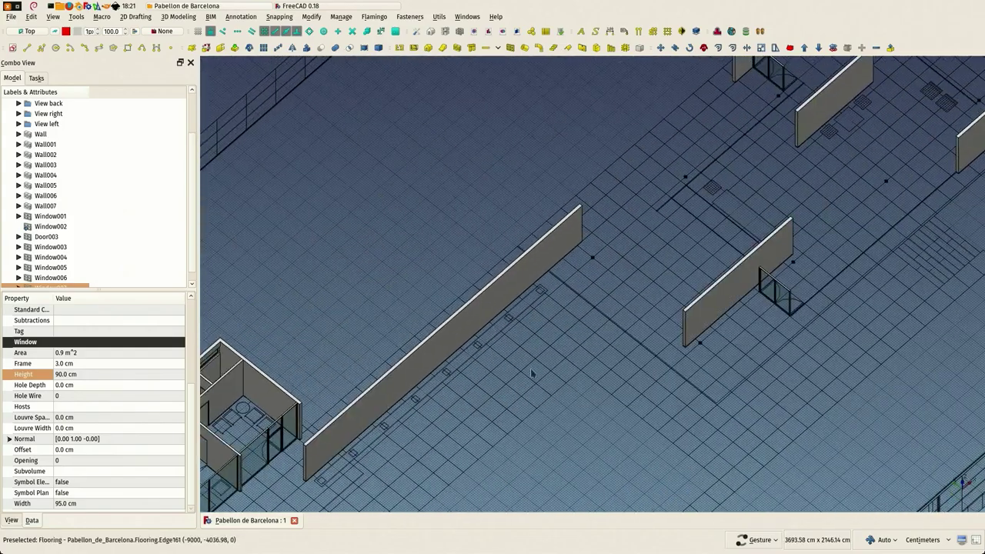
Examine the end posts of the glazing line in the pavilion's floor plan
scroll(531, 374, up, 12)
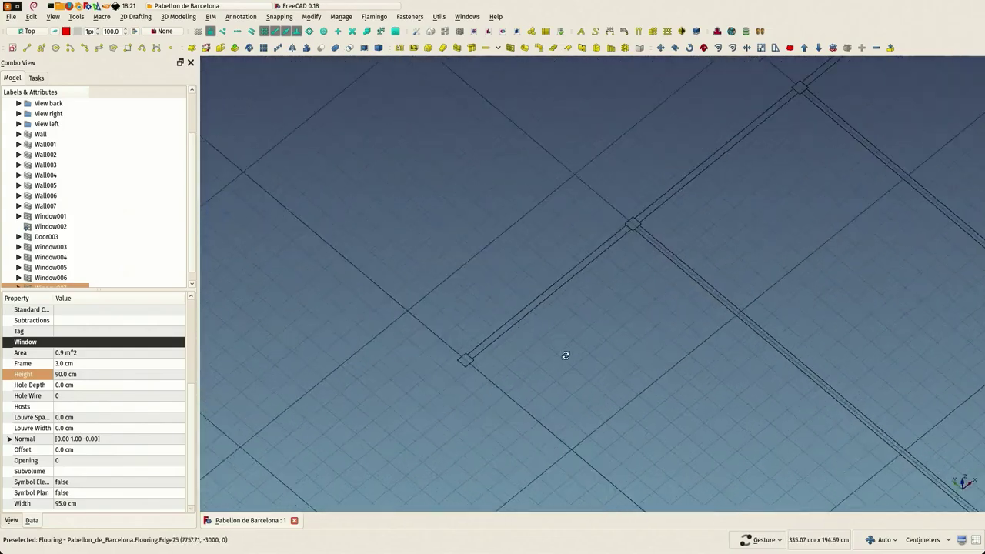
drag(566, 355, 536, 360)
right_drag(546, 355, 408, 191)
scroll(425, 184, down, 2)
right_drag(682, 259, 517, 357)
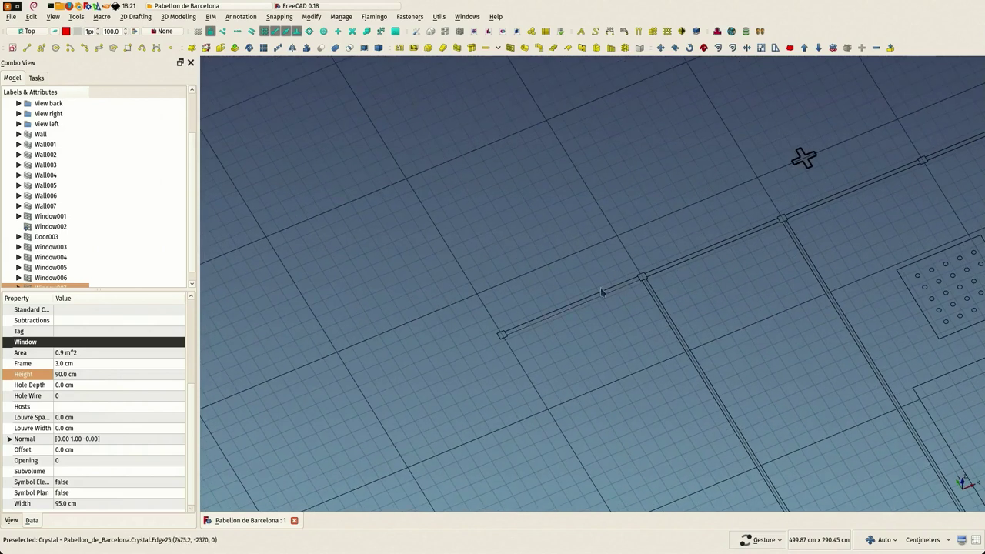
mouse_move(783, 223)
mouse_down()
mouse_move(525, 341)
mouse_move(526, 321)
mouse_move(743, 255)
mouse_move(683, 228)
mouse_move(697, 265)
mouse_move(645, 297)
mouse_move(512, 281)
mouse_move(563, 218)
mouse_up()
right_drag(563, 217, 732, 146)
right_drag(429, 261, 655, 160)
scroll(607, 207, up, 4)
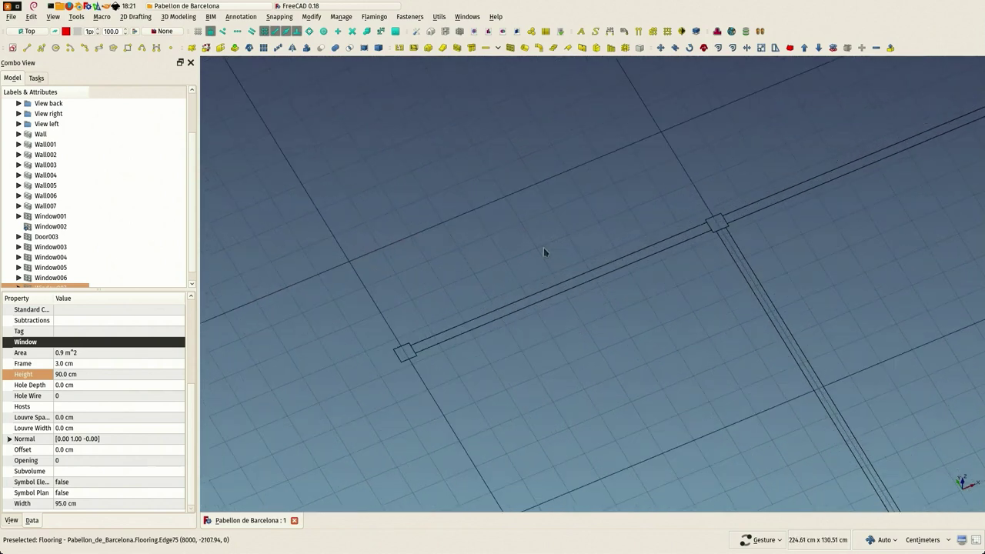
click(522, 239)
scroll(522, 240, down, 2)
mouse_move(521, 243)
mouse_down()
mouse_move(518, 301)
mouse_move(446, 191)
mouse_up()
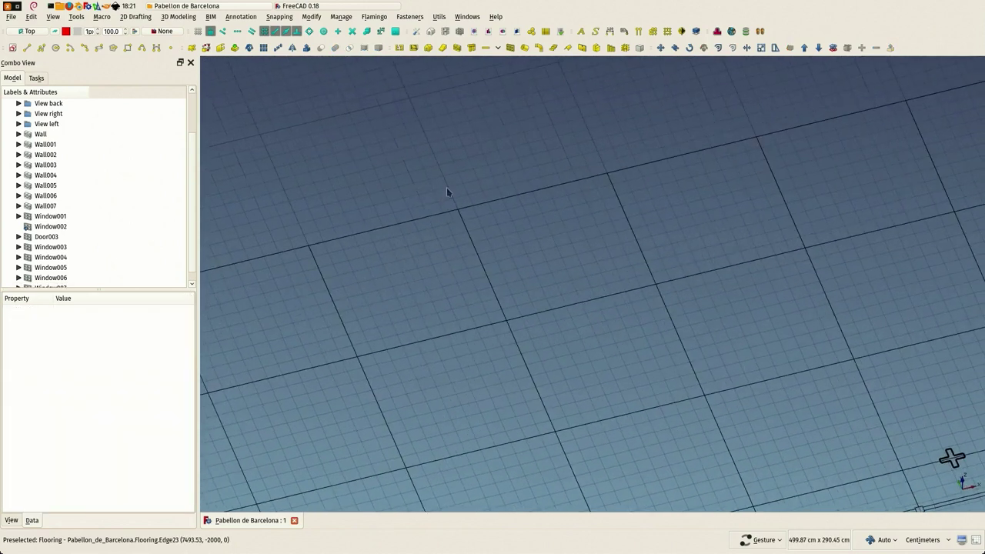
Place a fixed window 100 cm wide and 300 cm high at the end post of the glazing line
click(510, 47)
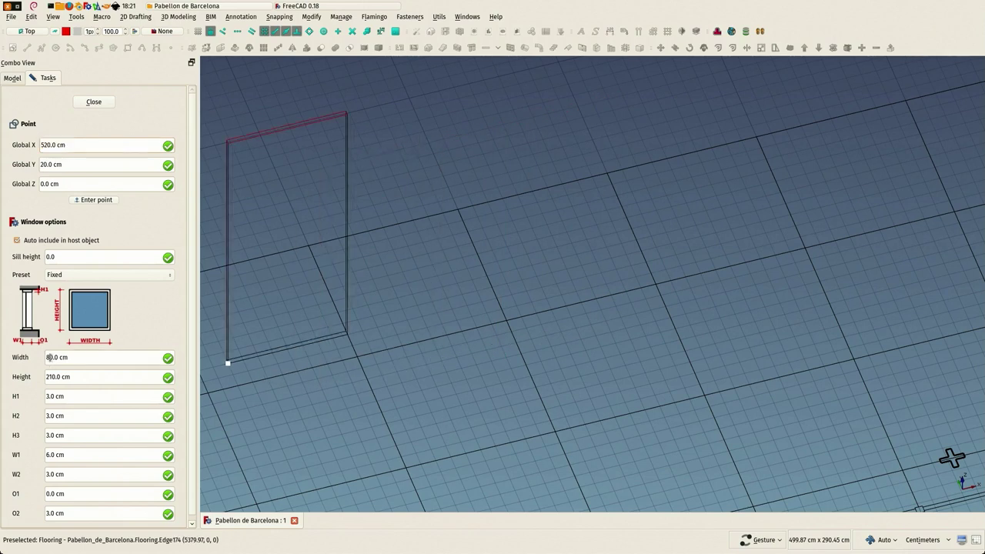
text(10)
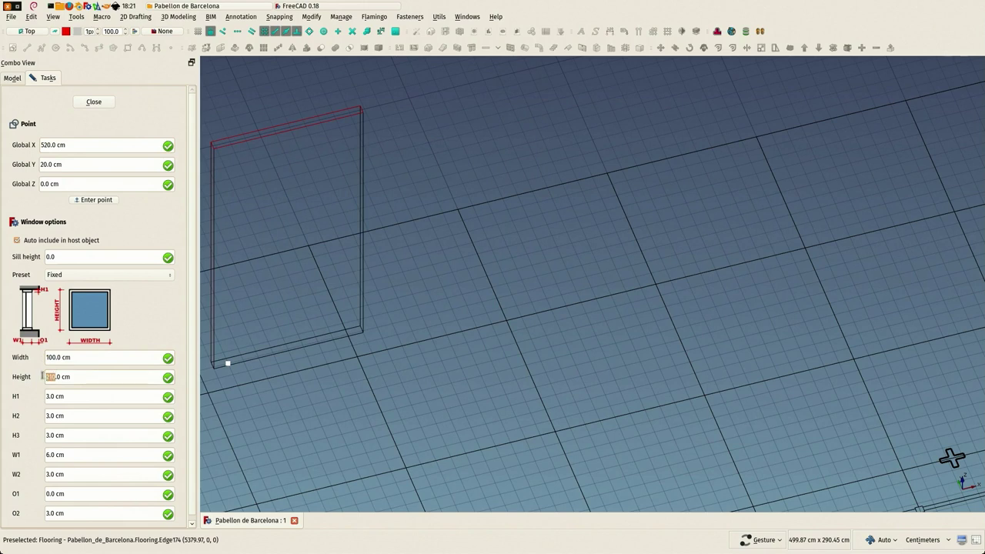
text(300)
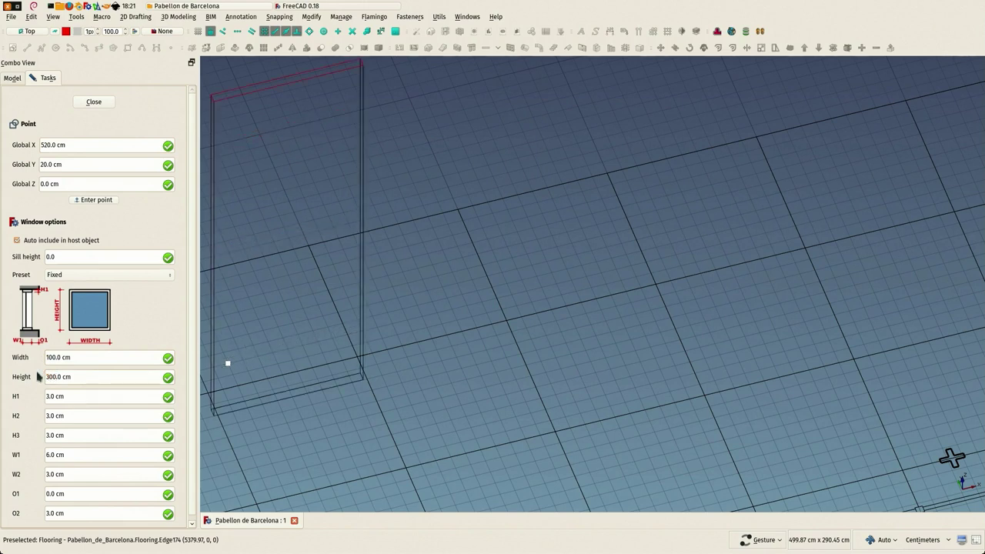
scroll(549, 272, down, 3)
scroll(601, 418, up, 5)
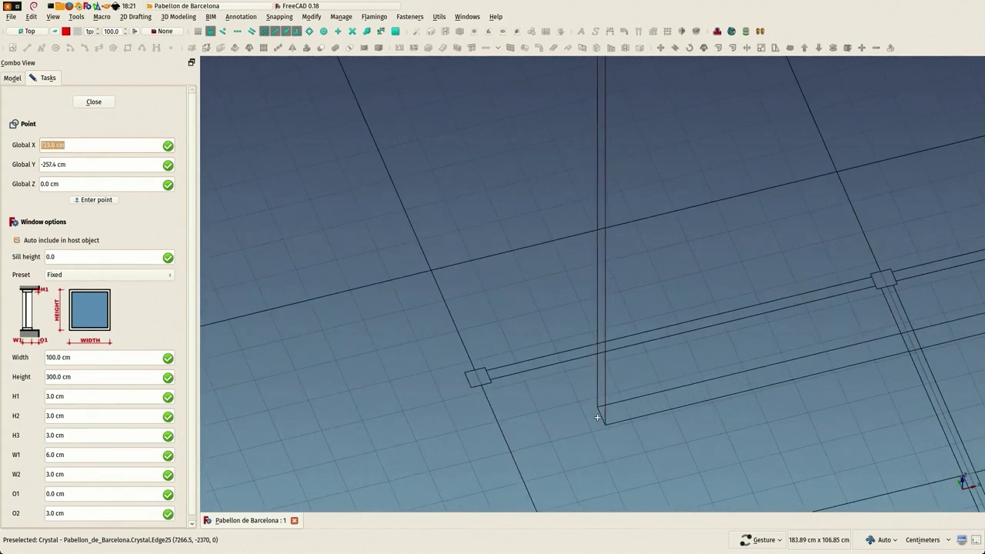
scroll(597, 416, up, 2)
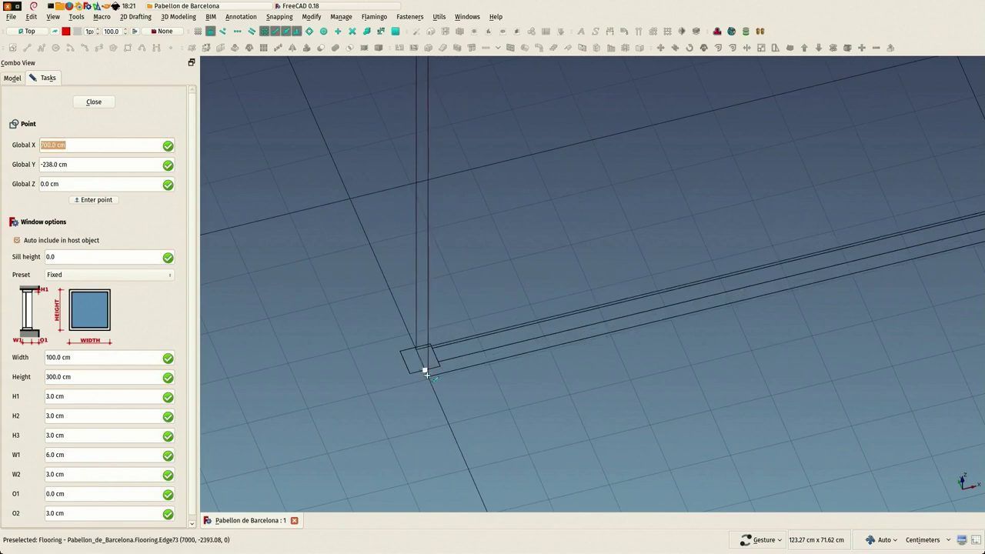
click(426, 373)
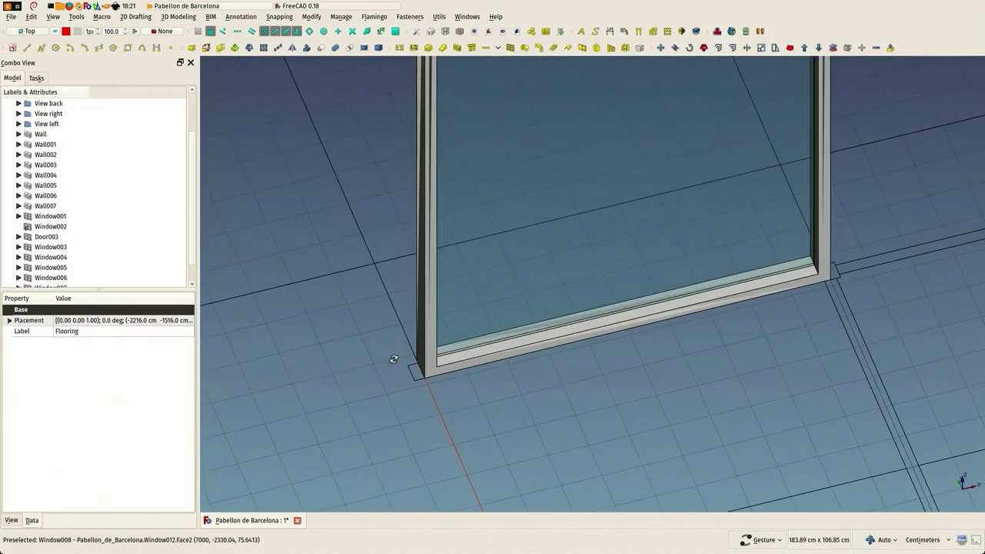
Set the thickness of the new window's OuterFrame component to 1.0 cm plus default
drag(394, 360, 412, 355)
right_drag(412, 354, 716, 500)
mouse_move(631, 374)
mouse_down()
mouse_move(809, 285)
mouse_move(628, 378)
mouse_up()
click(647, 394)
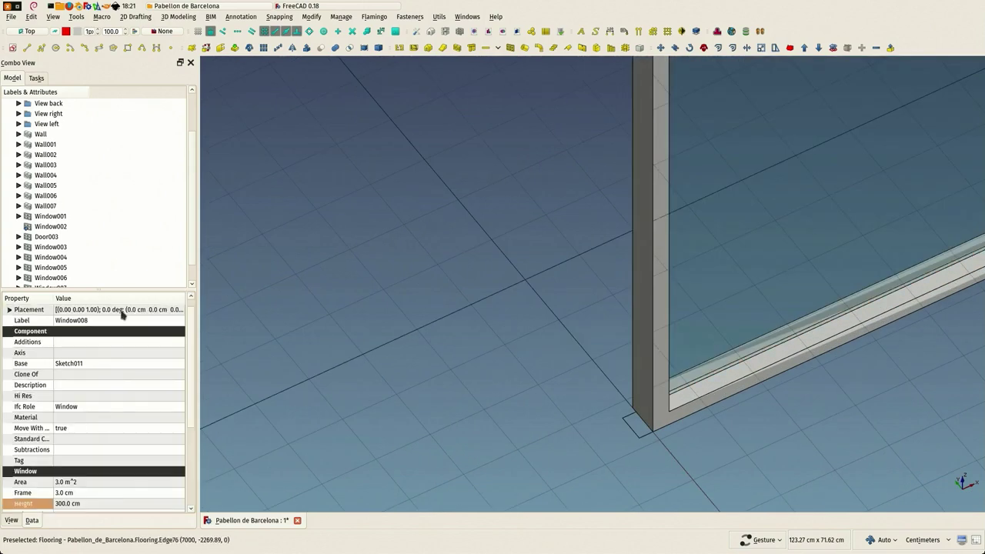
double_click(33, 279)
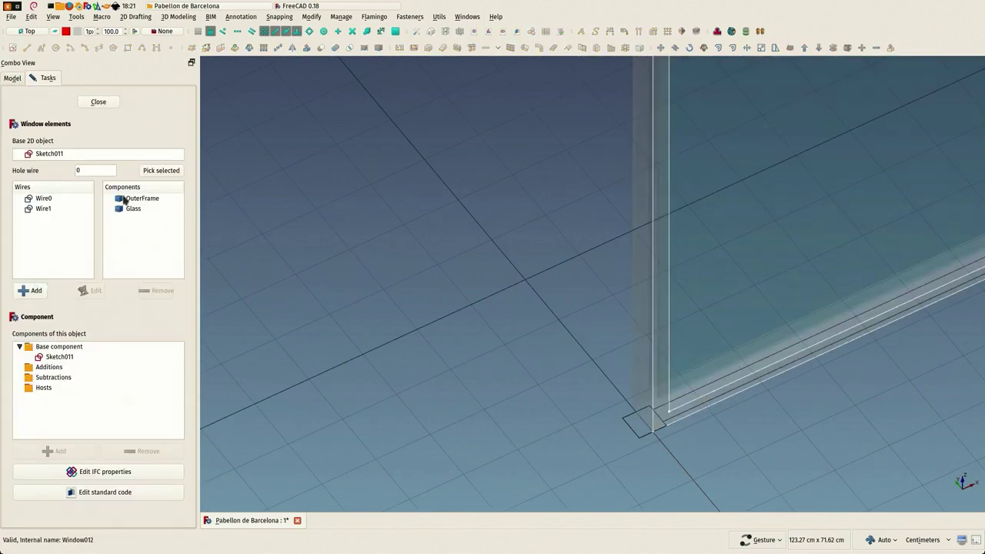
click(89, 291)
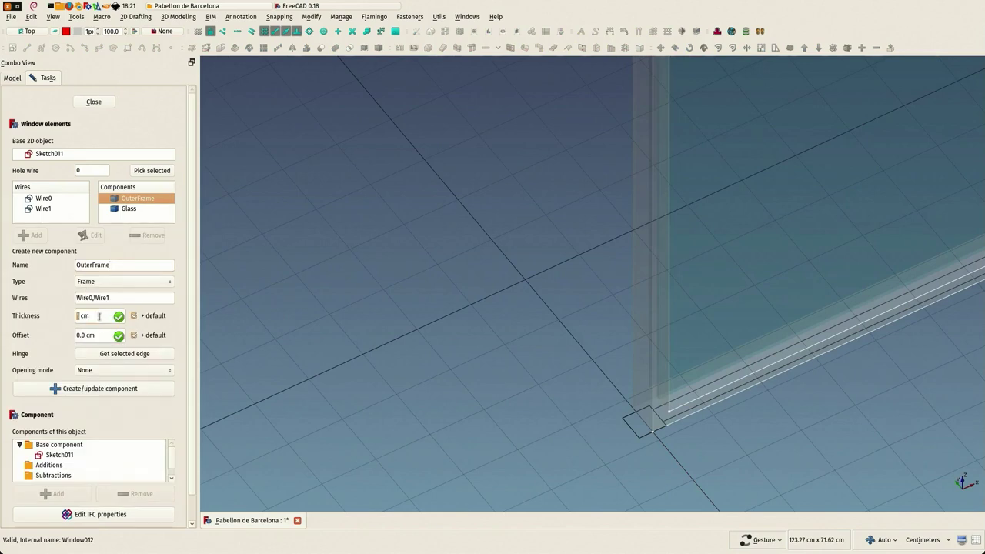
click(97, 394)
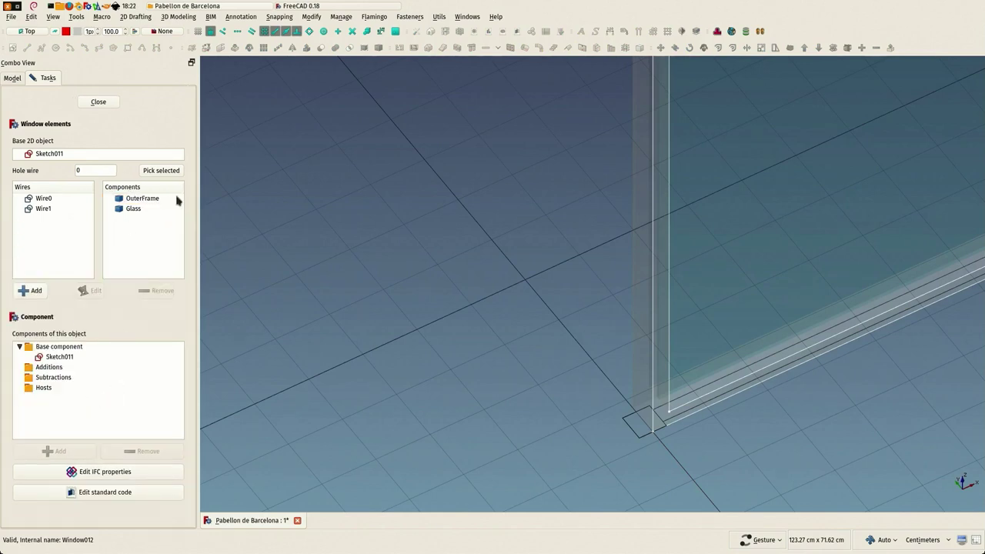
click(97, 101)
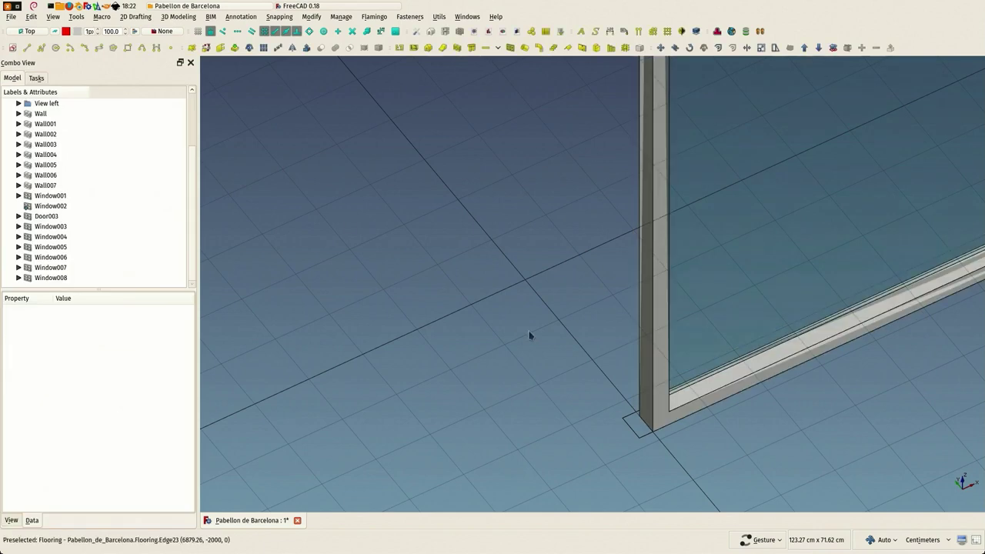
Recheck the thickness and offset settings of the new window's OuterFrame component and reapply them
click(641, 381)
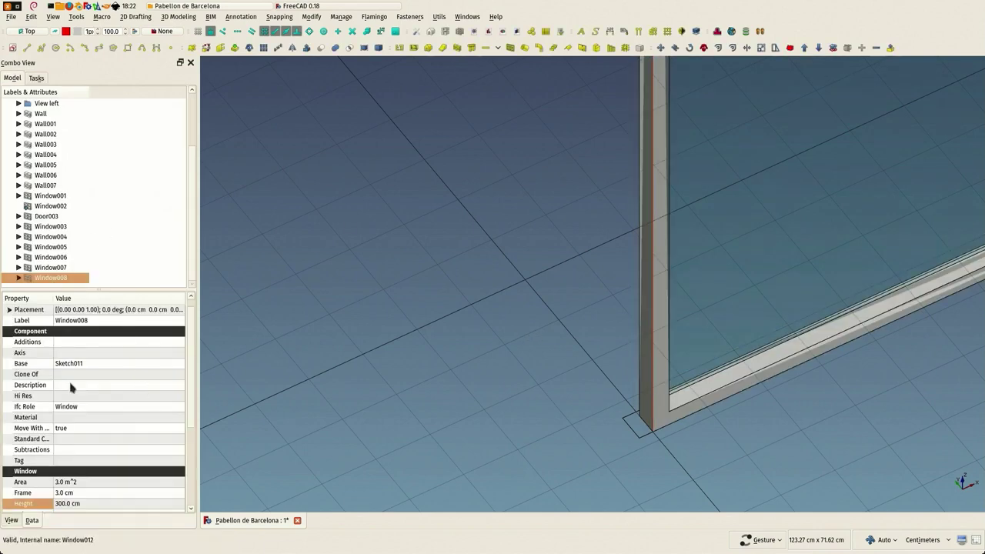
double_click(45, 279)
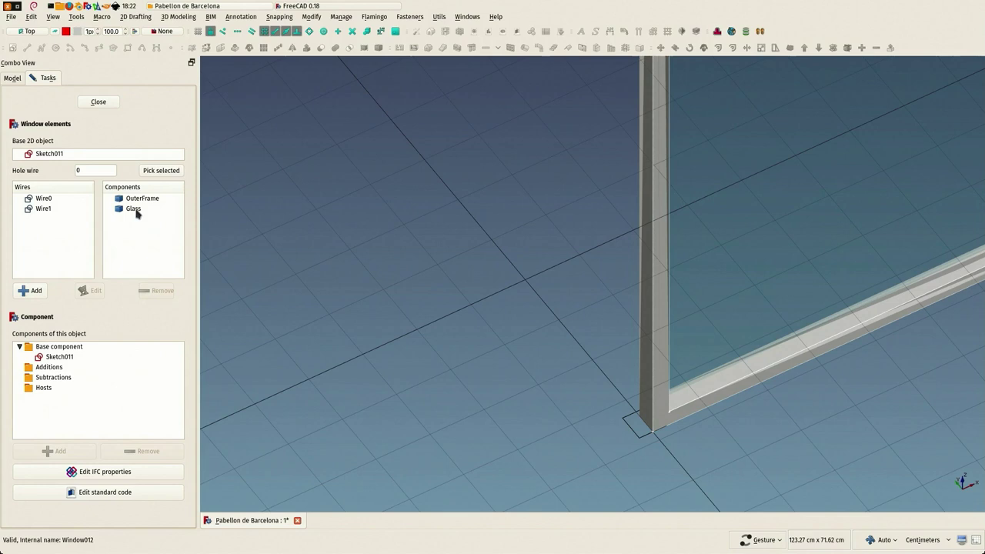
click(85, 291)
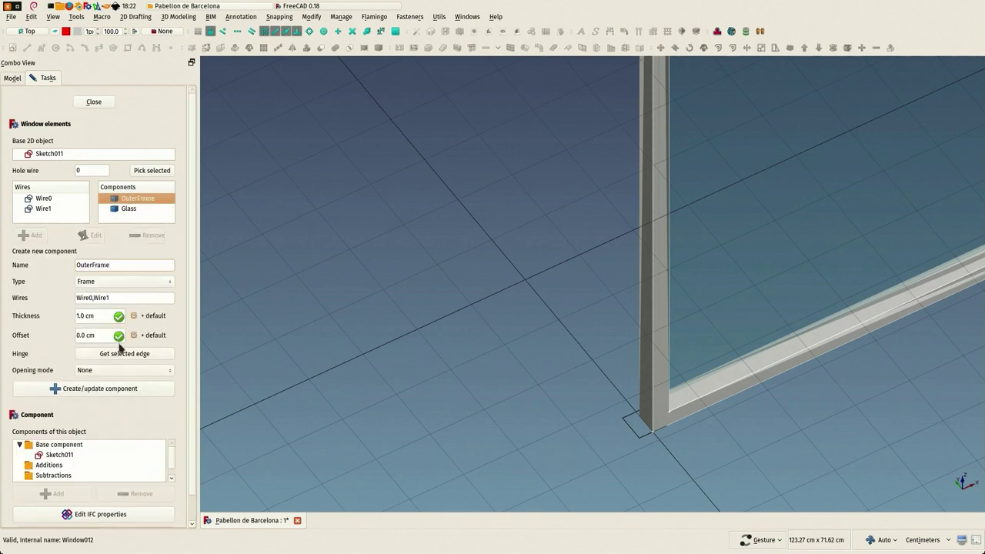
click(103, 391)
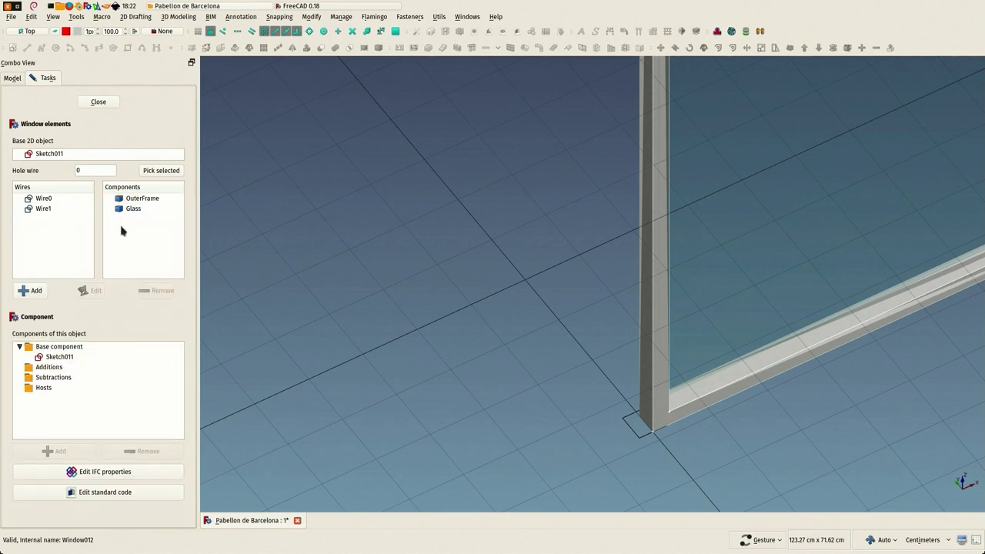
click(98, 102)
Clone the new window and place the copy directly beside it, using its lower corner as base point
scroll(688, 374, down, 5)
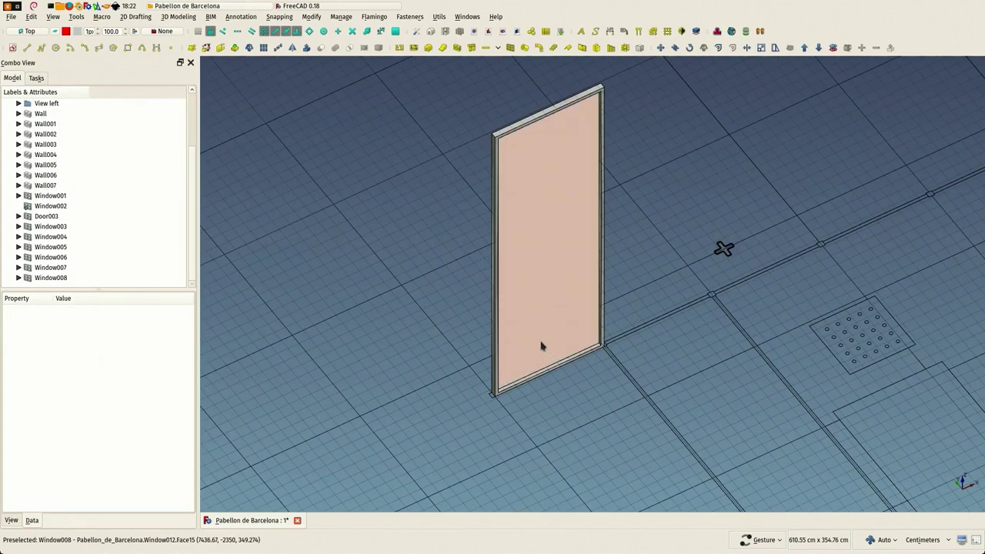
click(541, 346)
scroll(444, 405, up, 5)
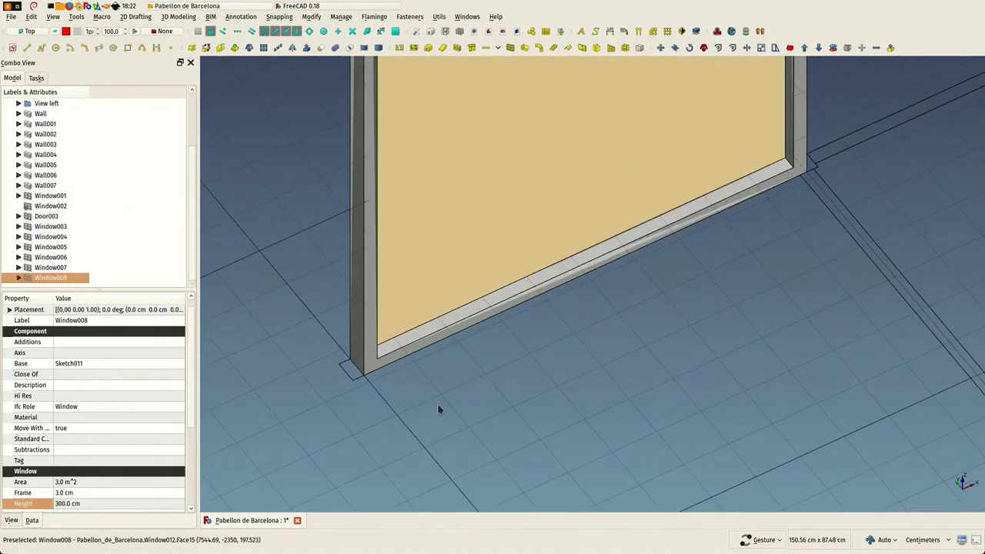
click(250, 49)
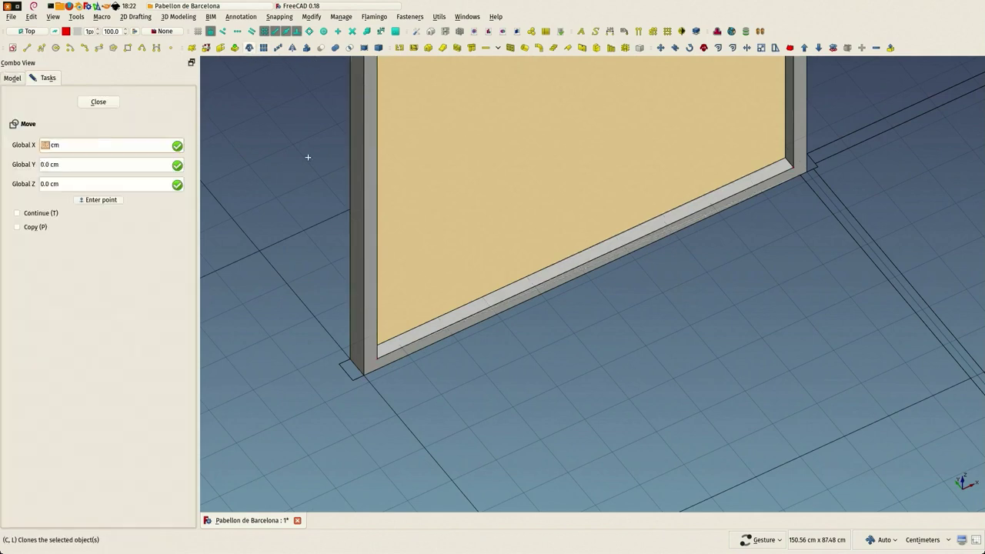
click(364, 355)
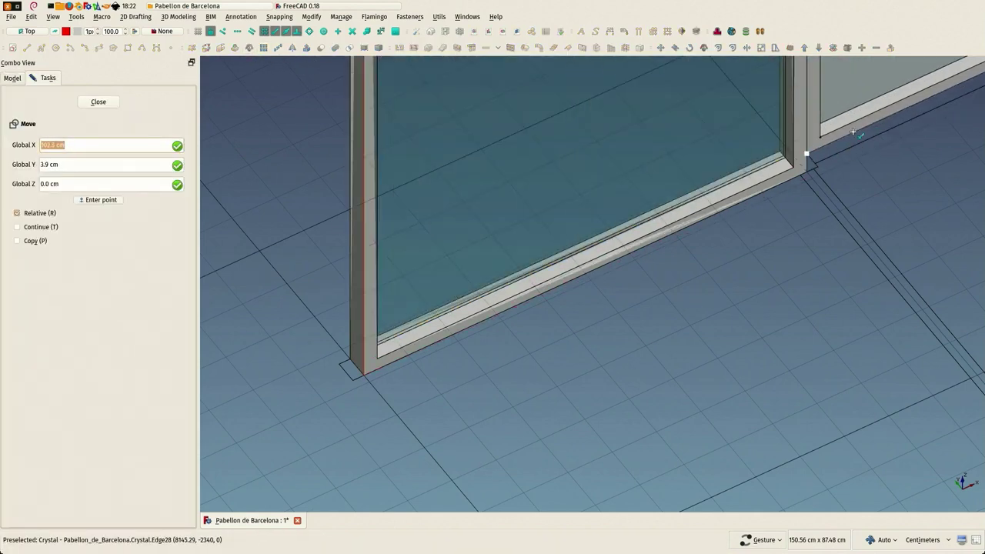
click(811, 166)
Clone the second glass panel and place the copy 100 cm further along X, constrained to the axis
right_drag(916, 88, 470, 374)
scroll(471, 374, down, 2)
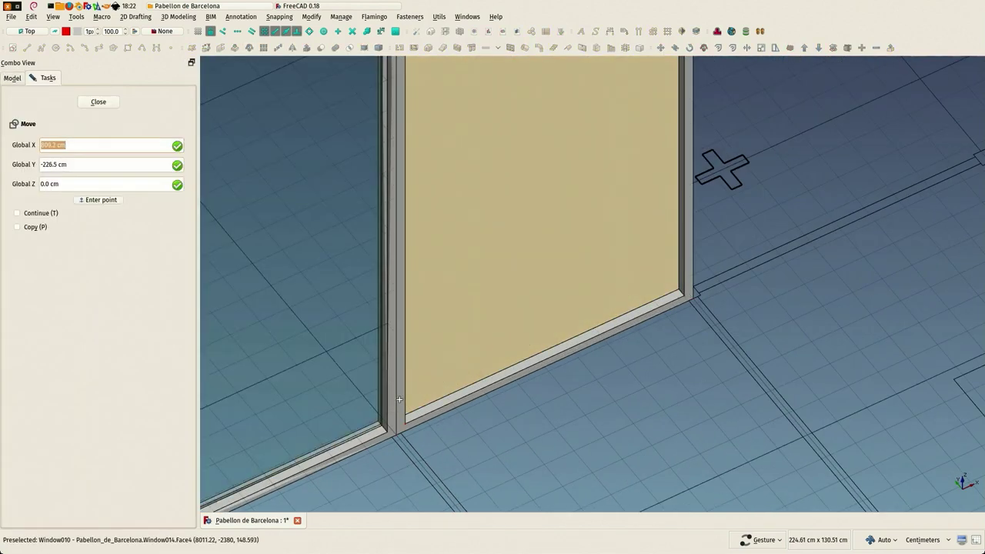
click(395, 431)
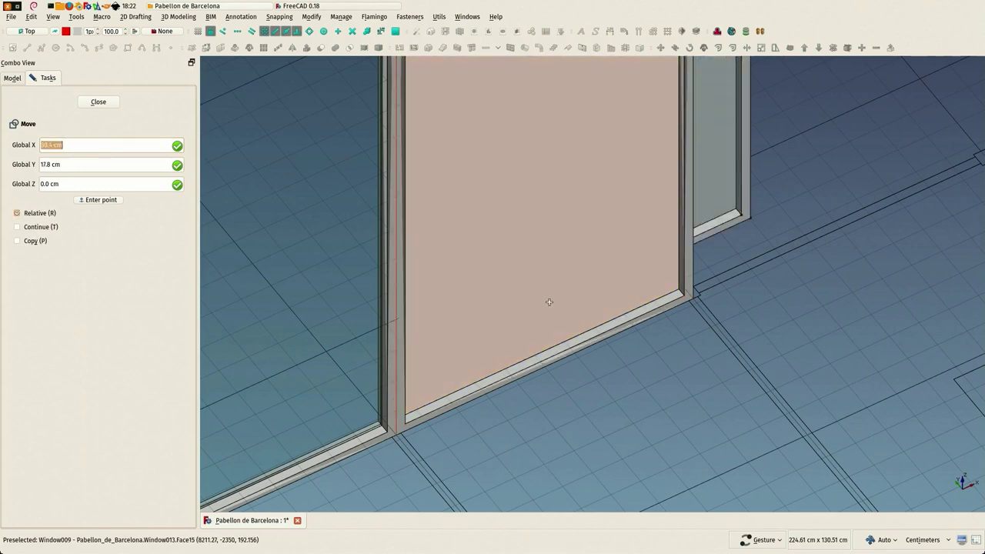
key(shift)
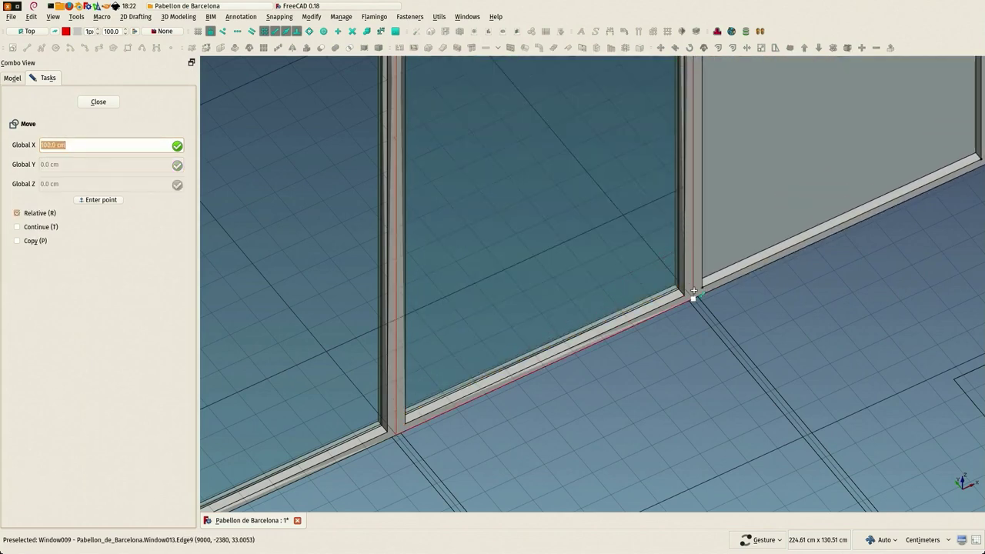
shift+click(713, 279)
Clone the third glass panel and position the copy at its far lower corner, 100 cm along X
right_drag(800, 283, 390, 504)
scroll(445, 309, down, 2)
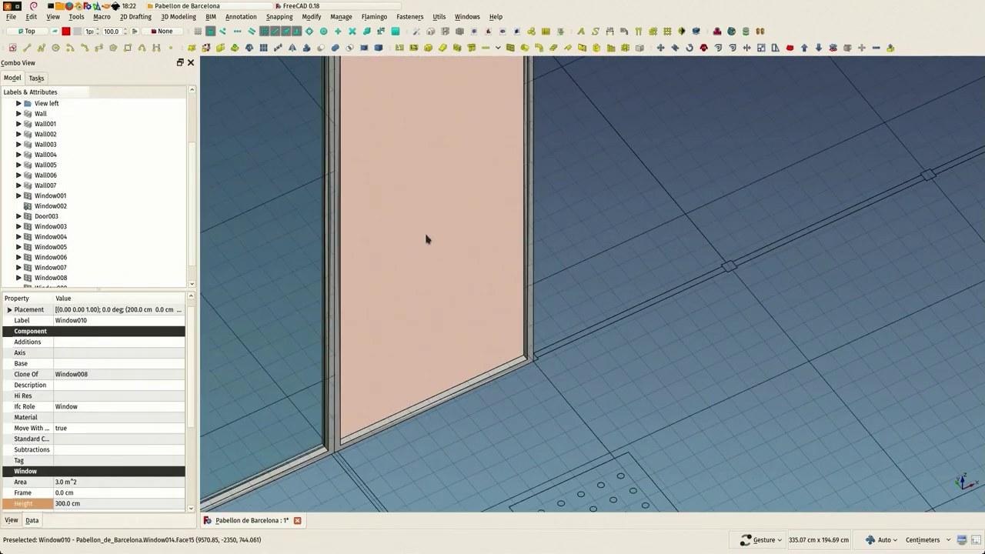
key(m)
key(v)
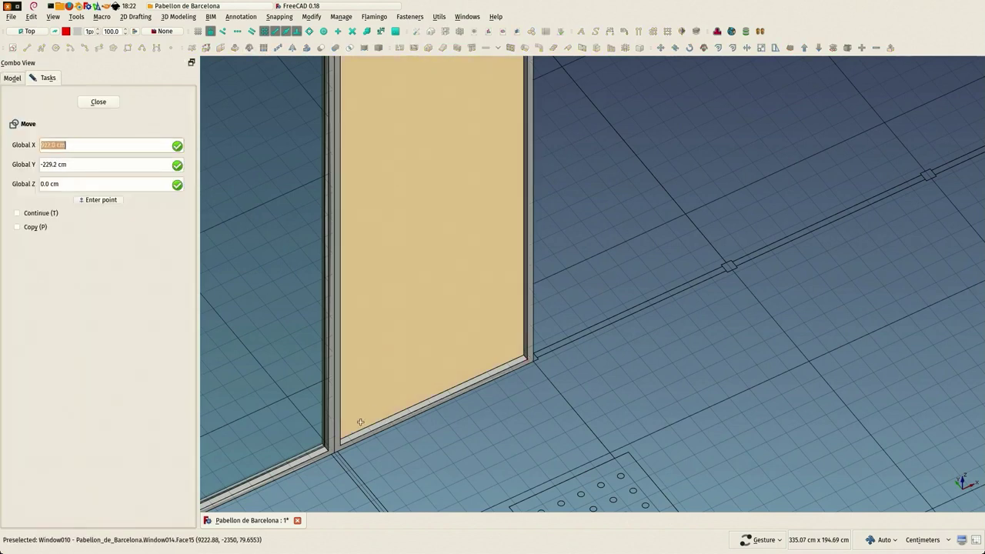
scroll(331, 443, up, 2)
click(327, 443)
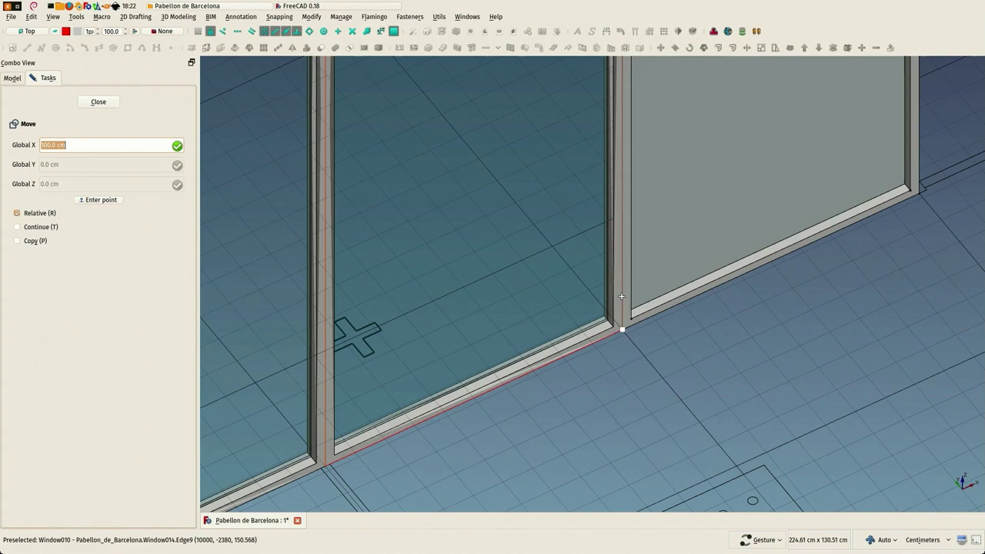
click(624, 298)
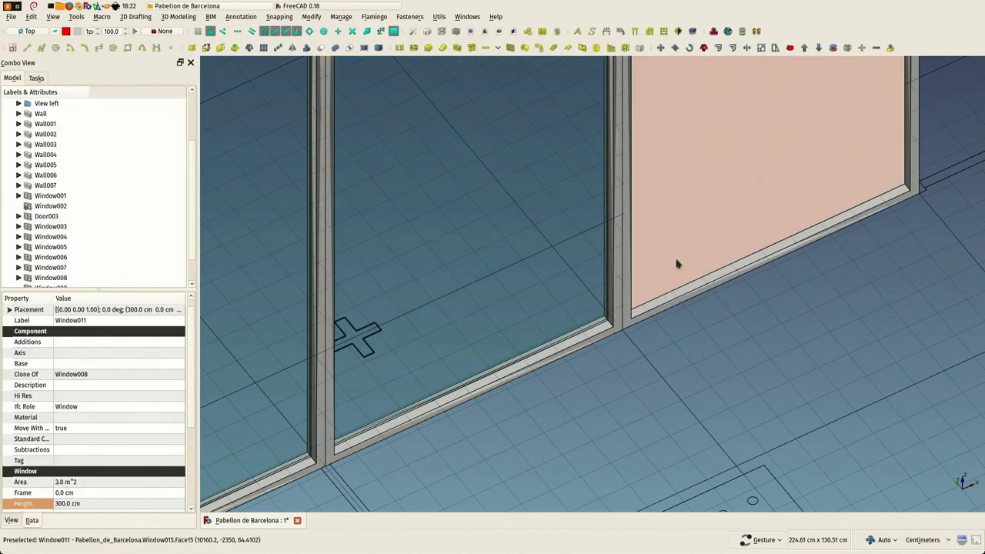
Add a fifth panel to the row by cloning the fourth one 100 cm along X
scroll(687, 223, down, 2)
right_drag(780, 248, 449, 381)
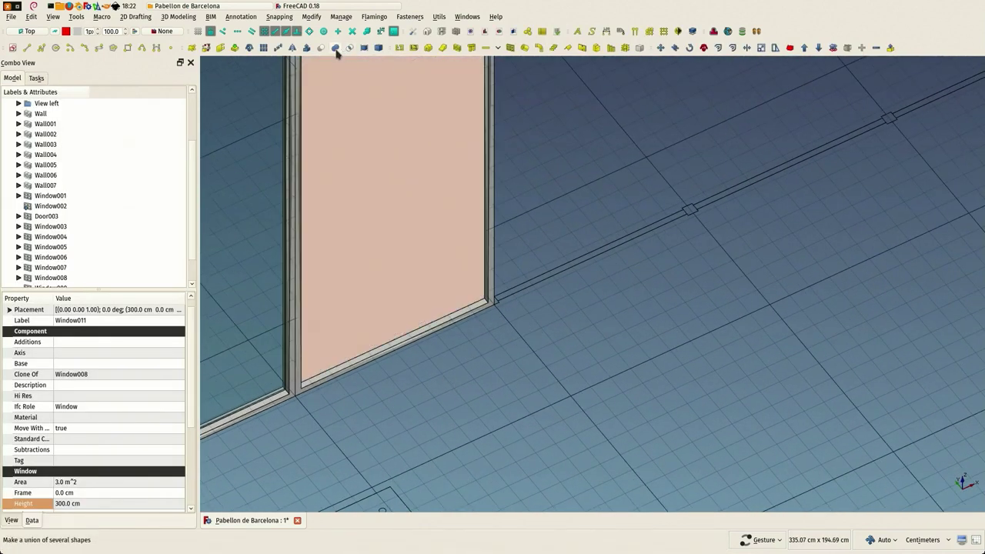
click(250, 50)
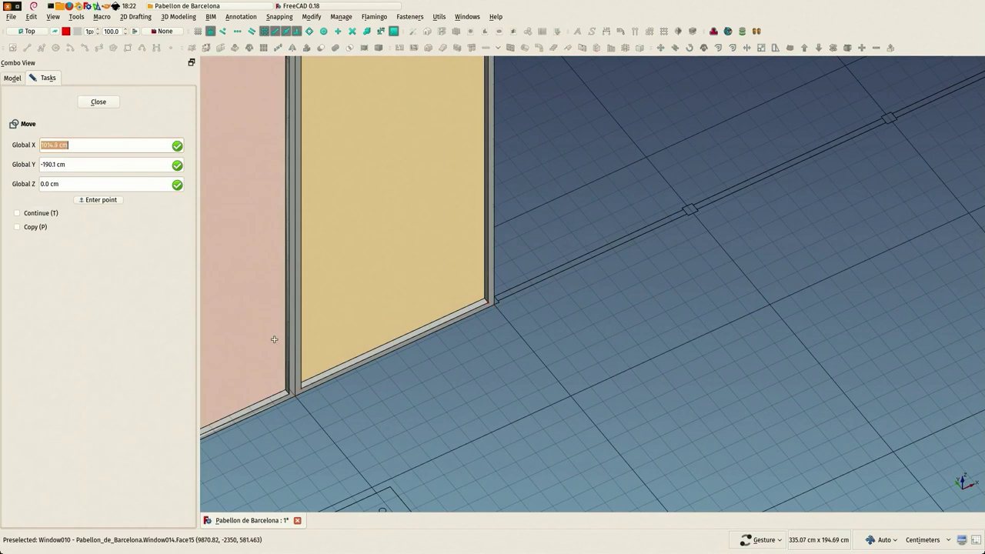
click(295, 375)
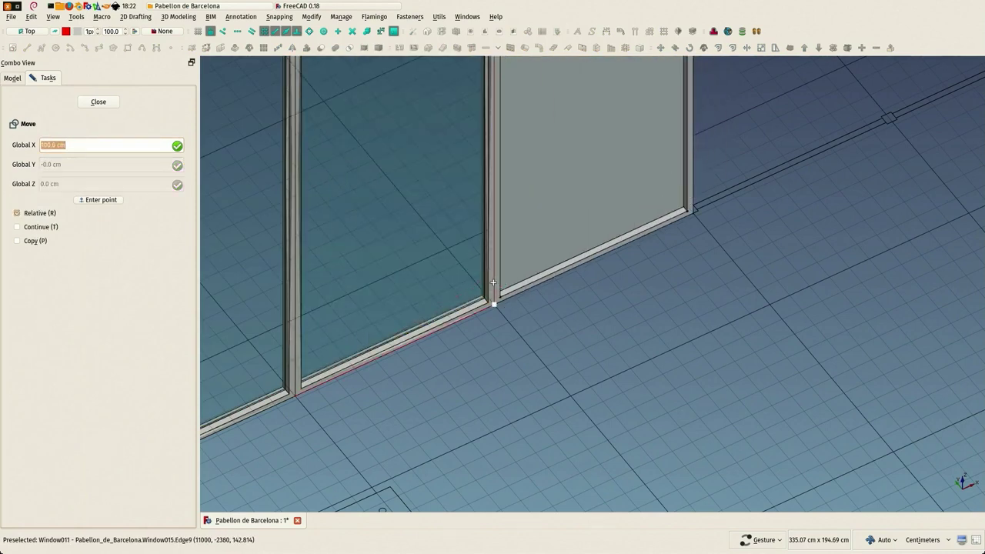
click(496, 285)
scroll(589, 278, down, 8)
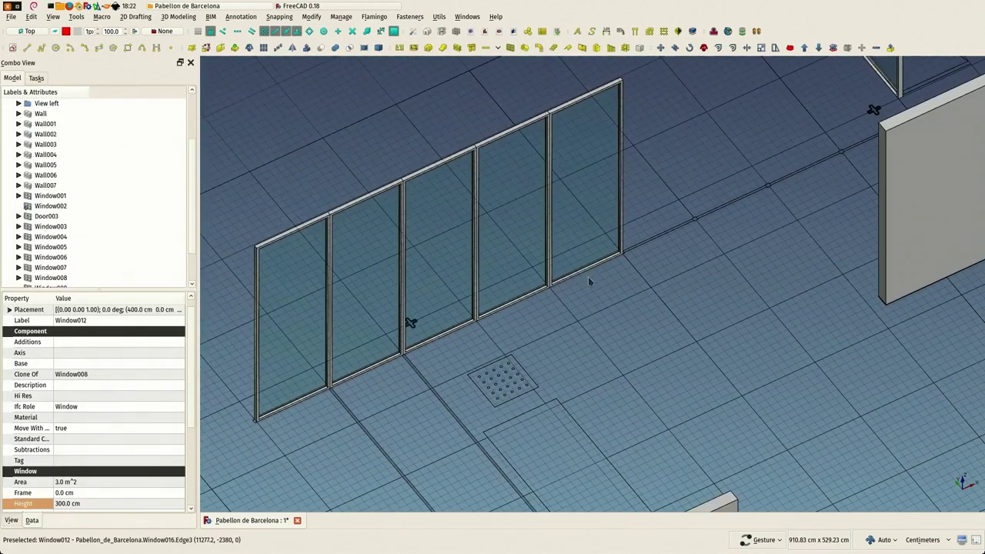
drag(638, 297, 573, 373)
right_drag(573, 373, 419, 472)
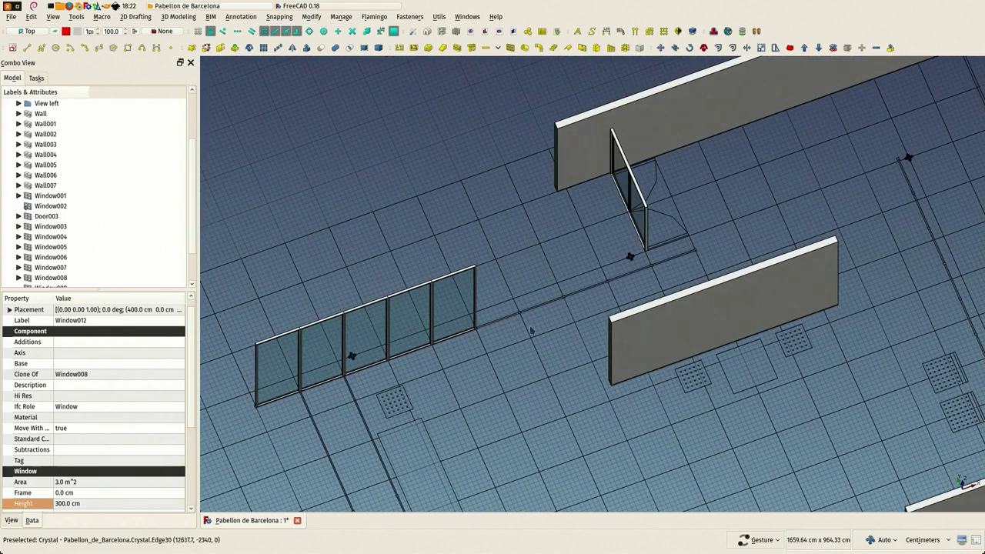
Select all five glass panels in the row and clone them together
ctrl+click(465, 310)
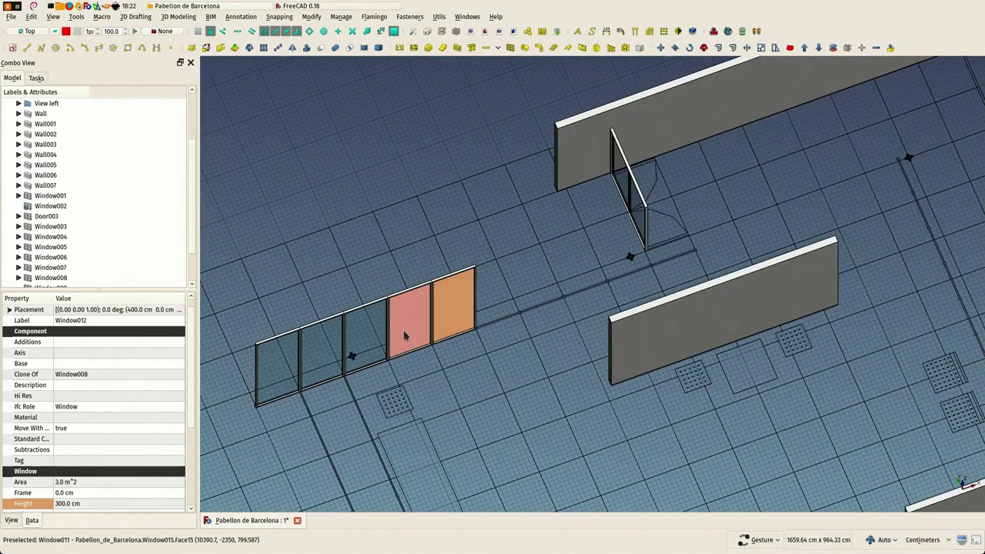
ctrl+click(405, 334)
ctrl+click(374, 334)
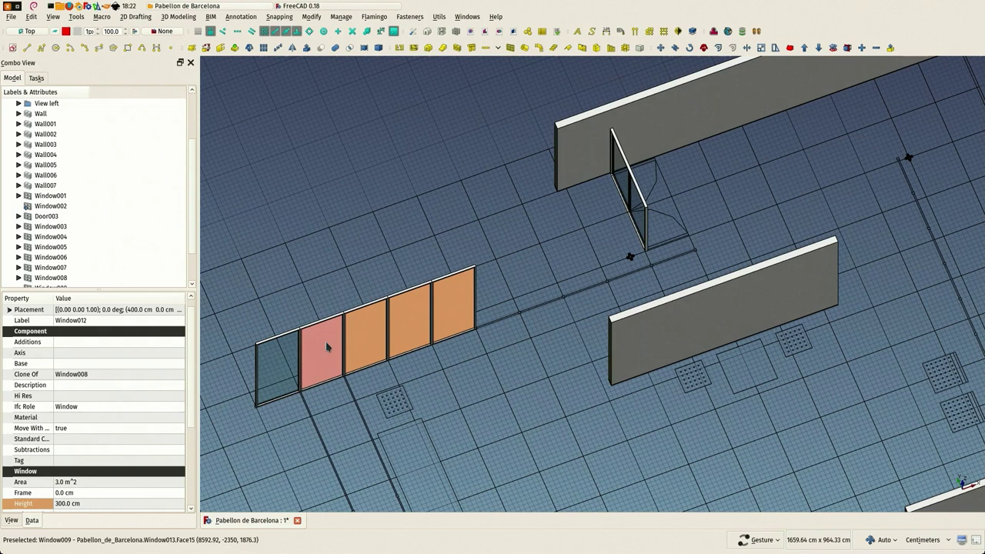
ctrl+click(326, 341)
ctrl+click(275, 365)
scroll(250, 393, up, 2)
scroll(251, 392, up, 5)
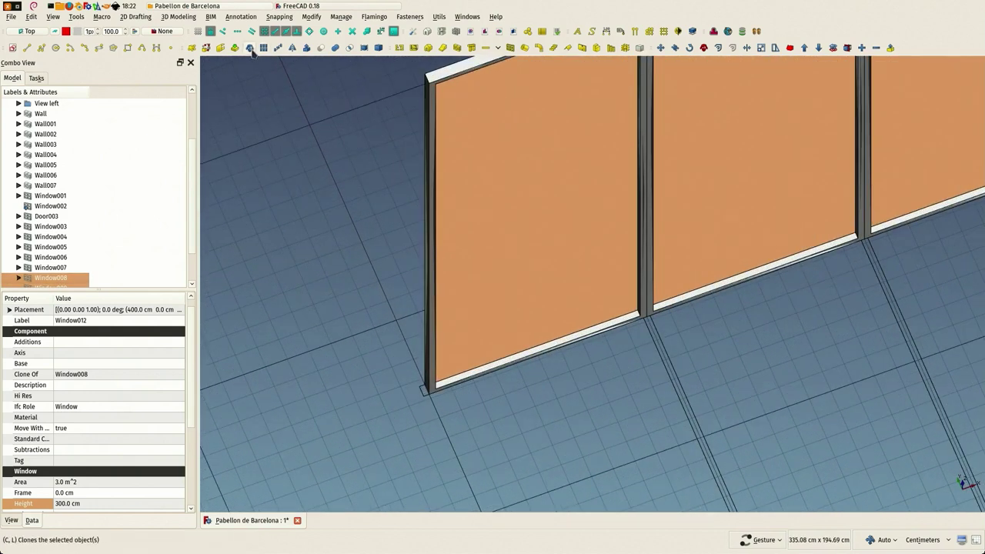
Move the five cloned panels from the row's near lower corner to its far lower corner, extending the row along X
key(m)
key(v)
scroll(412, 382, up, 1)
click(435, 382)
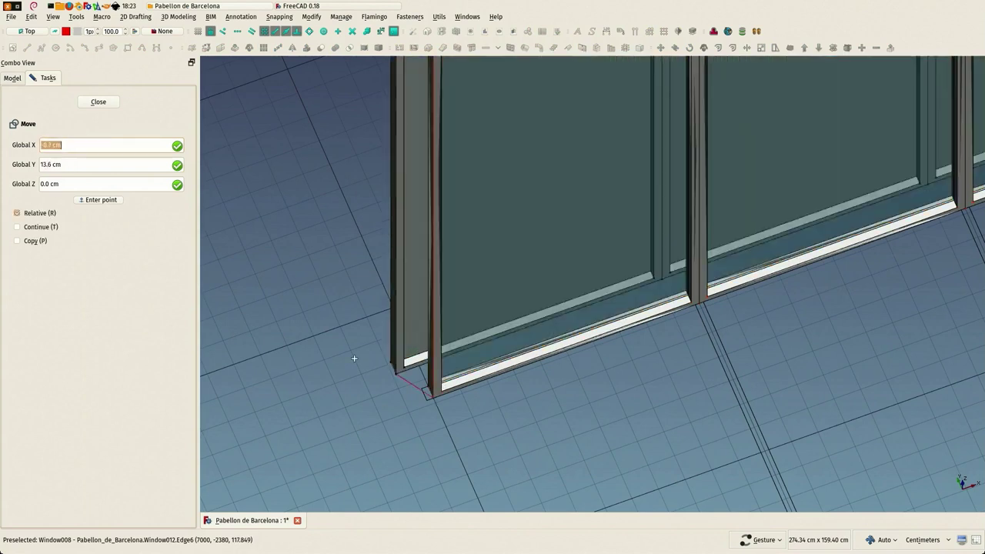
scroll(356, 359, down, 5)
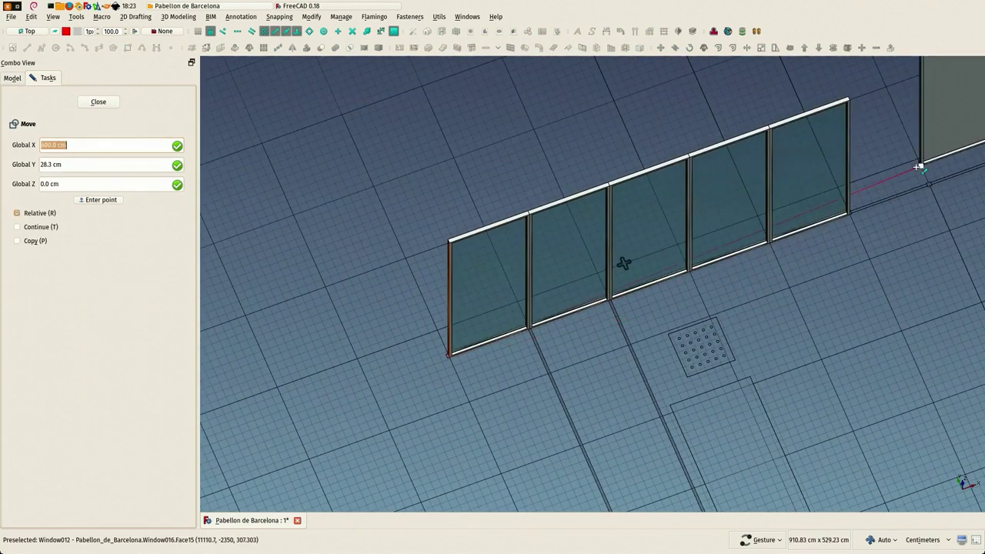
scroll(697, 304, up, 6)
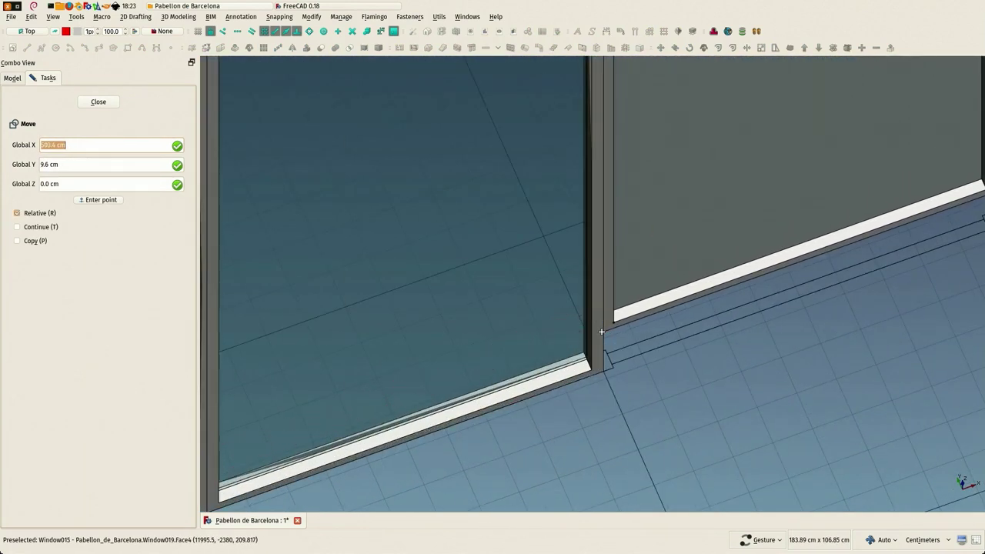
click(608, 337)
scroll(658, 370, down, 10)
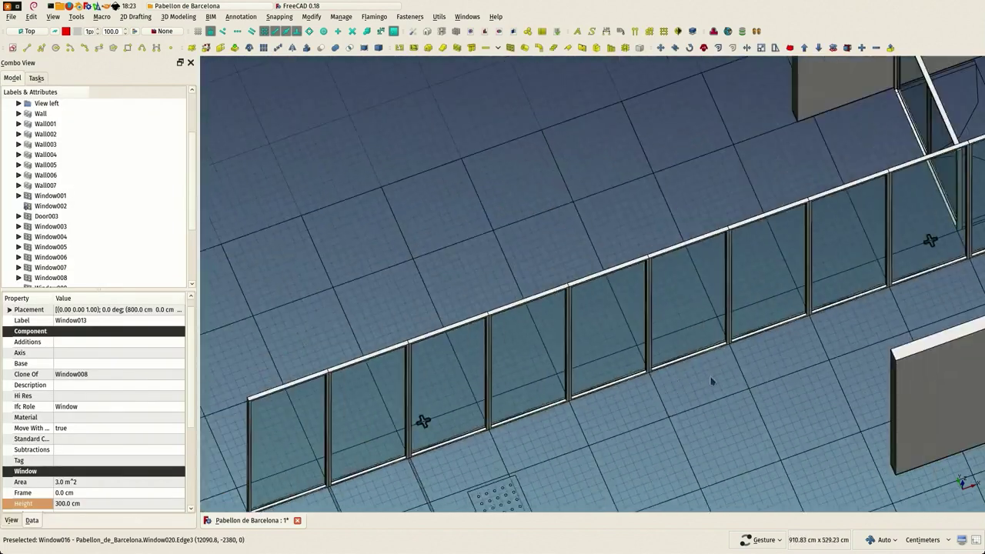
Examine the extended glass row and the two plan glass lines running from its near end towards the opposite wall
drag(785, 394, 729, 378)
right_drag(728, 378, 707, 282)
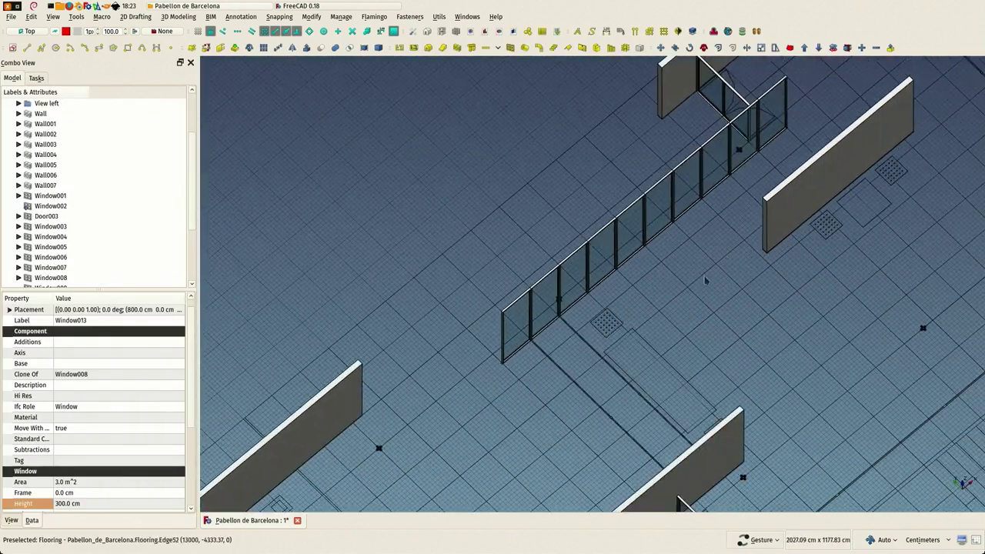
drag(707, 282, 769, 265)
scroll(693, 208, up, 10)
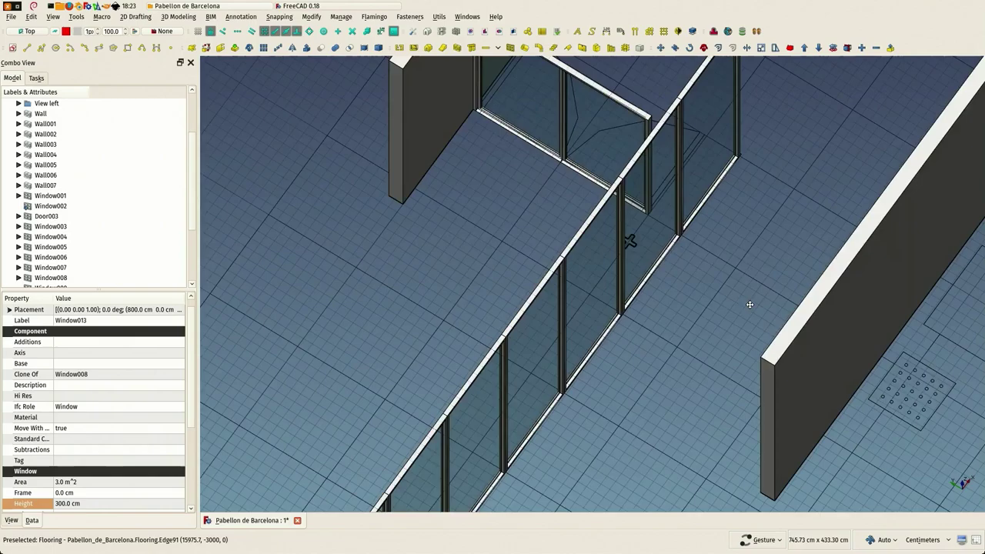
scroll(645, 215, down, 6)
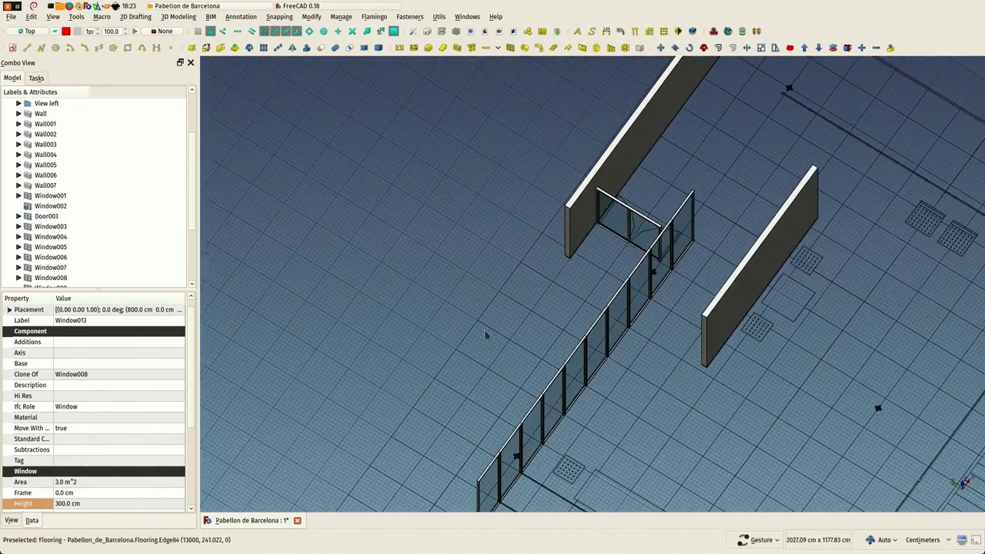
scroll(485, 330, up, 5)
scroll(555, 292, up, 5)
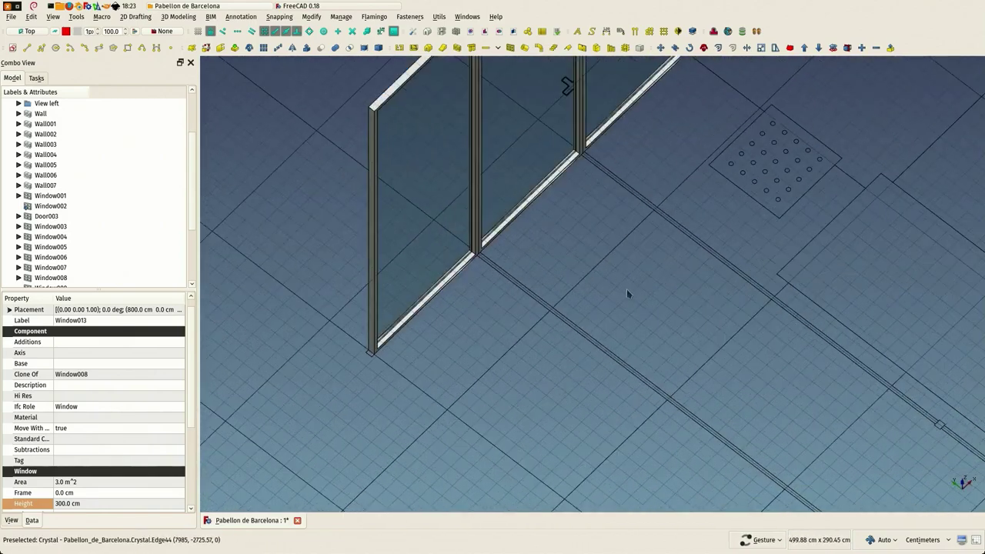
scroll(627, 291, down, 2)
scroll(627, 309, up, 5)
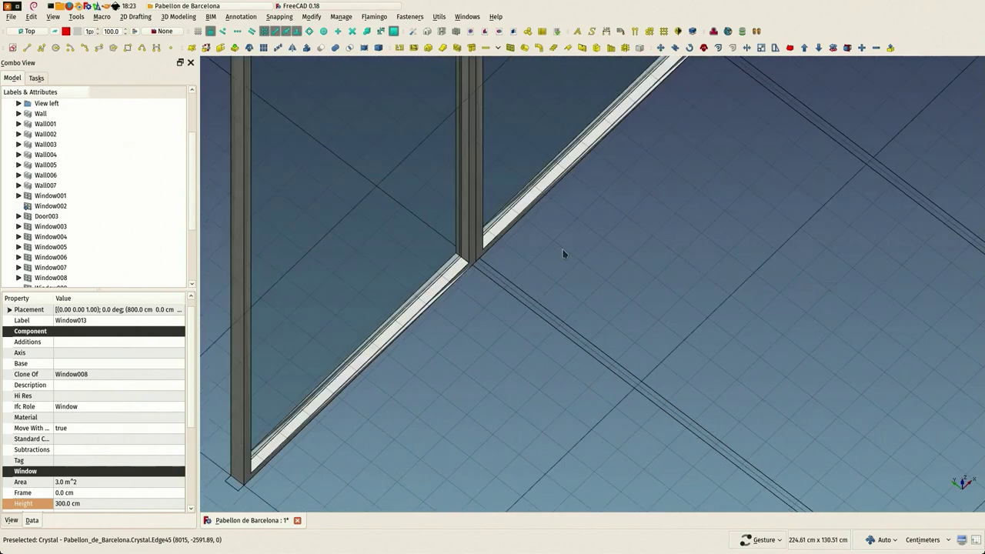
scroll(651, 262, down, 4)
scroll(651, 253, up, 5)
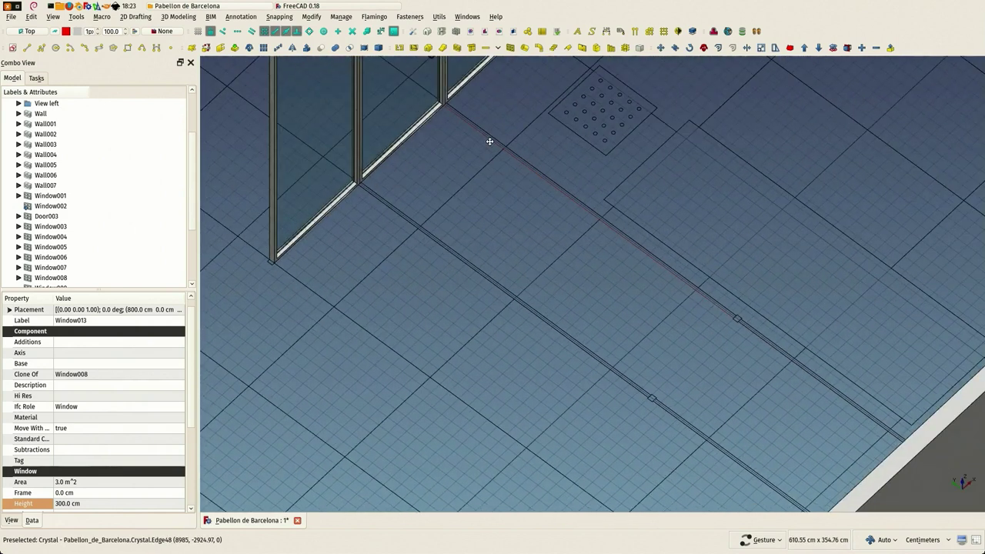
drag(506, 243, 531, 265)
right_drag(531, 265, 694, 334)
scroll(648, 290, down, 2)
mouse_move(619, 247)
mouse_down()
mouse_move(606, 236)
mouse_move(696, 222)
mouse_move(609, 236)
mouse_up()
scroll(431, 252, up, 1)
scroll(373, 259, up, 2)
scroll(436, 261, down, 2)
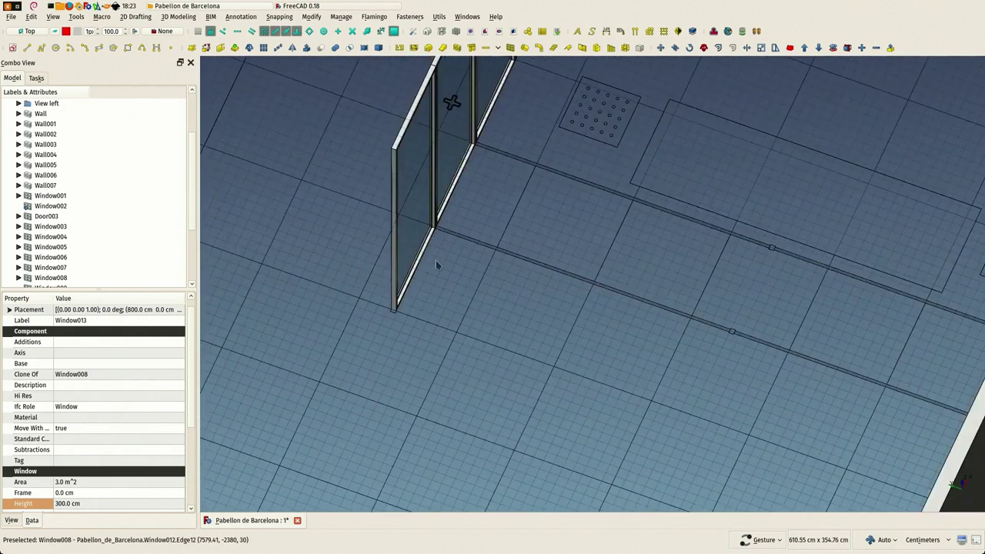
scroll(462, 255, up, 2)
Dimension the outer glass line along Y from the panel row to the small mullion square midway, placing the dimension beside the line
click(533, 130)
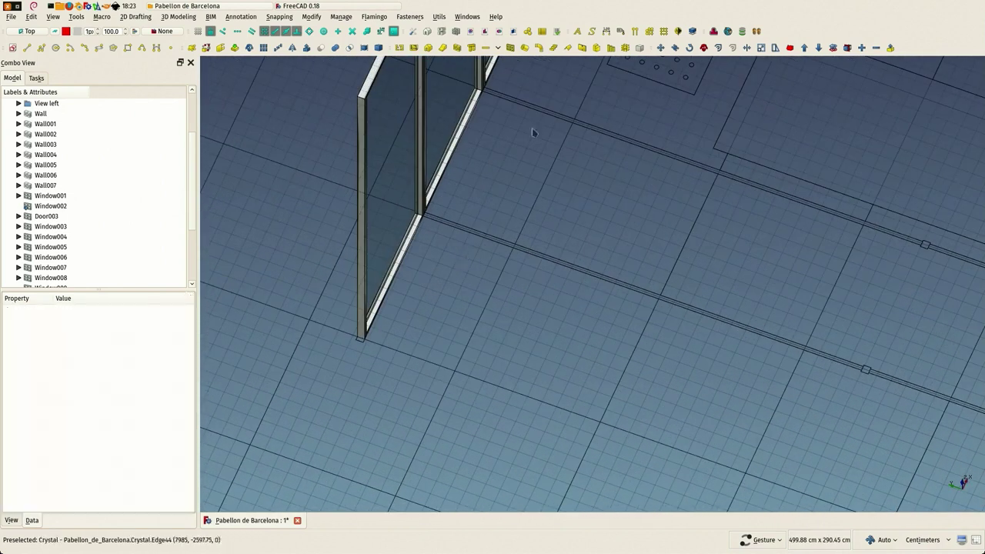
click(607, 31)
scroll(433, 229, up, 4)
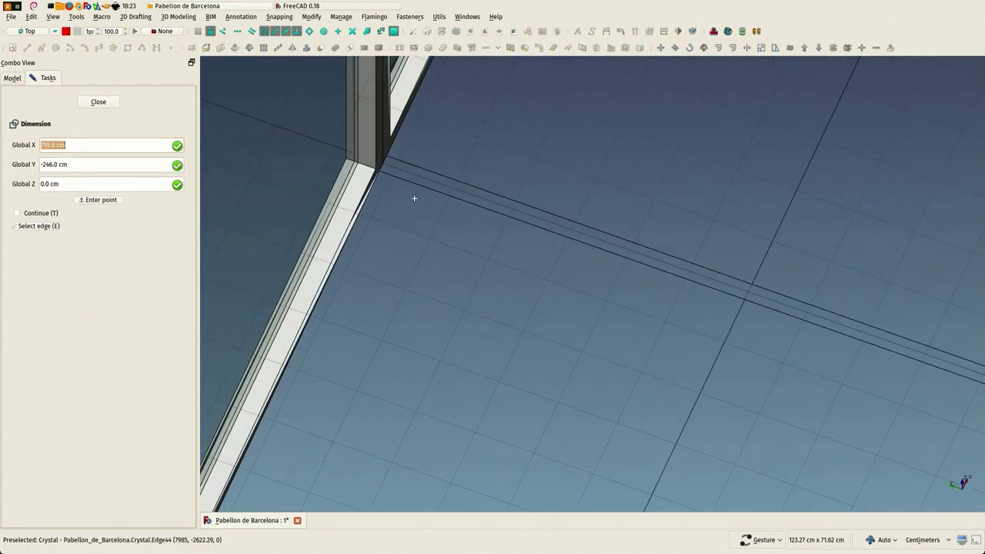
click(387, 174)
scroll(430, 198, down, 5)
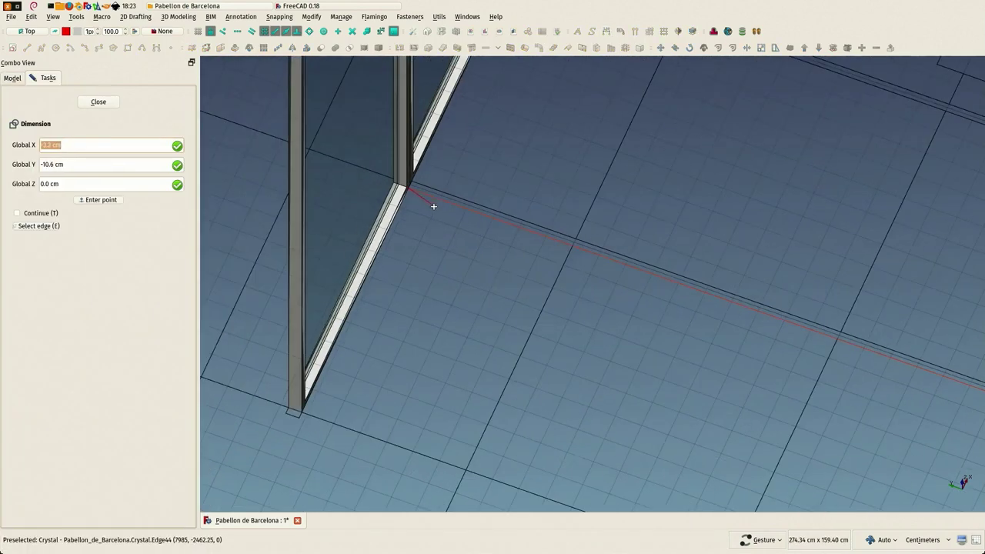
scroll(651, 307, down, 2)
scroll(930, 370, up, 6)
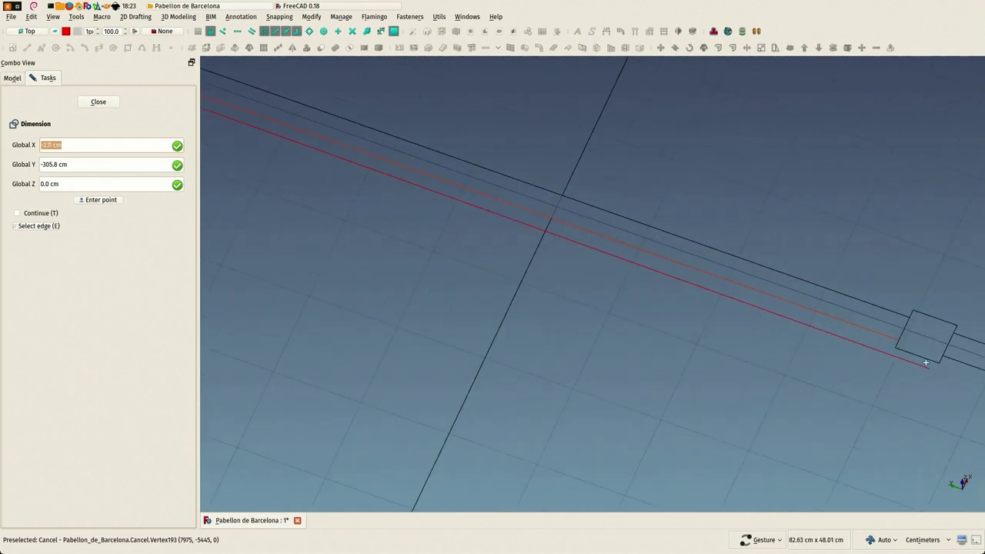
key(shift)
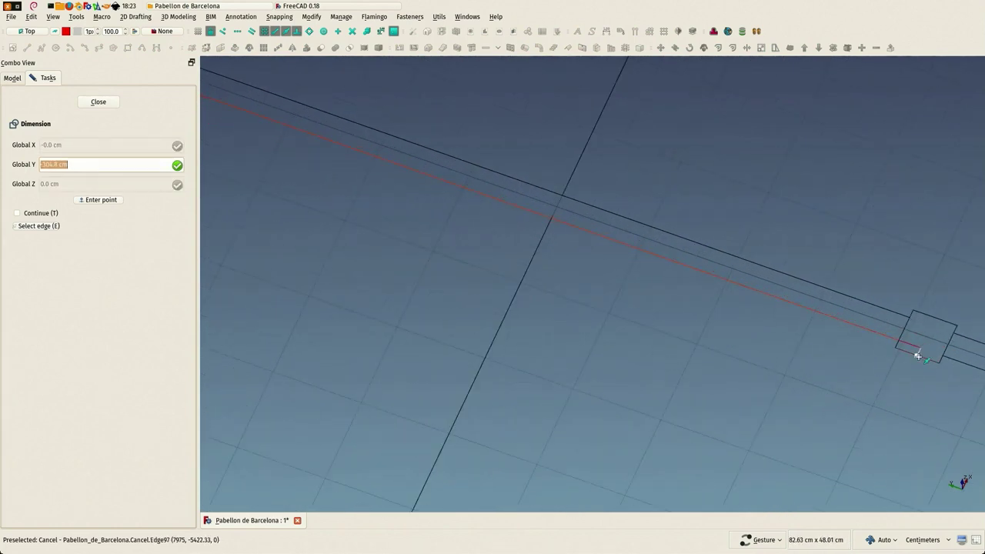
click(917, 355)
scroll(755, 389, down, 3)
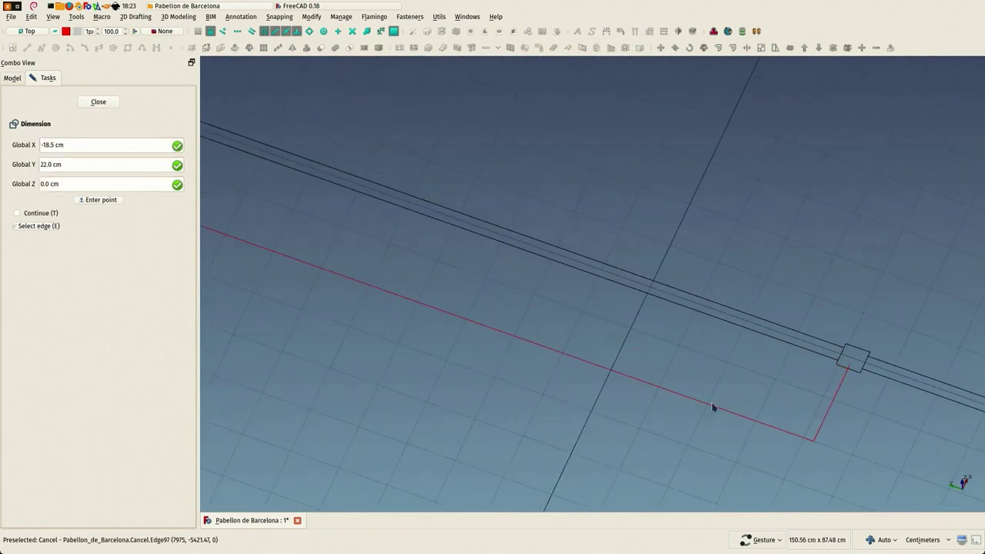
click(713, 407)
scroll(713, 404, down, 5)
scroll(434, 294, up, 1)
scroll(445, 294, down, 3)
right_drag(690, 380, 477, 264)
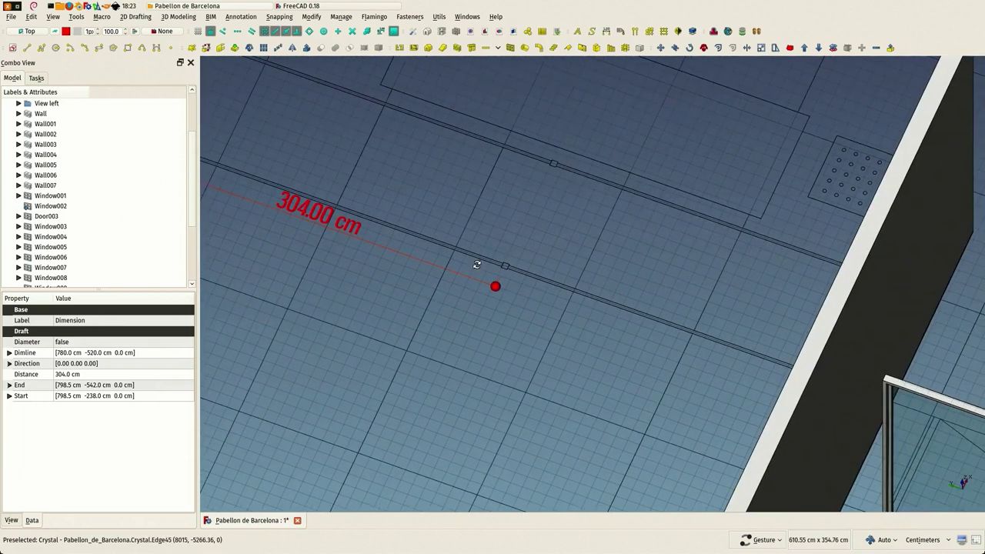
Dimension the second half of the outer glass line along Y, from the midway mullion square to the mullion at the wall
drag(477, 265, 595, 300)
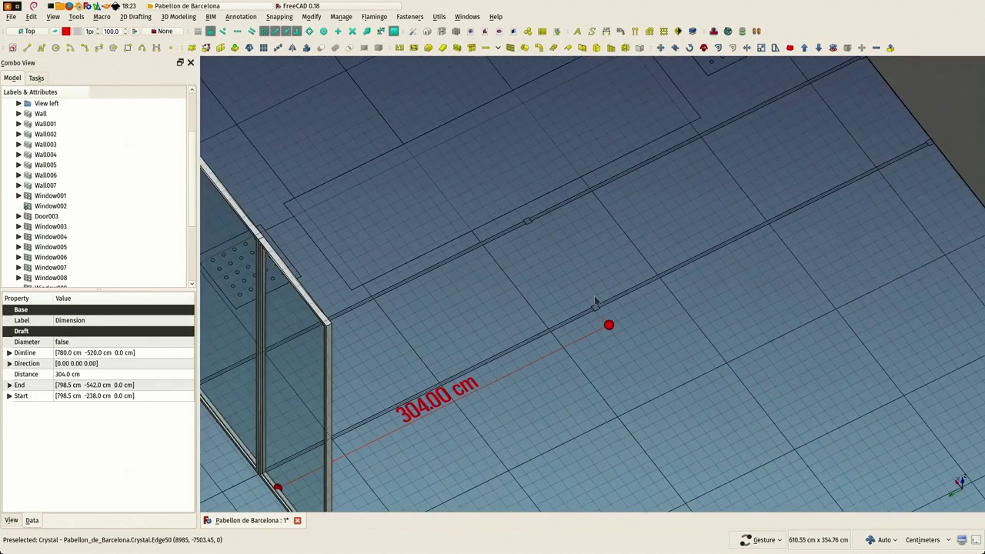
scroll(595, 300, up, 5)
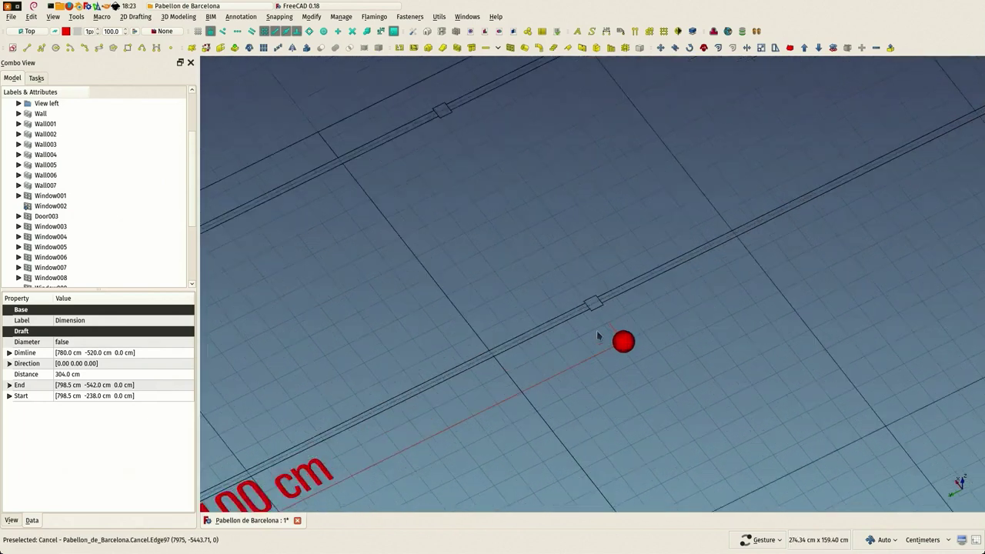
click(608, 33)
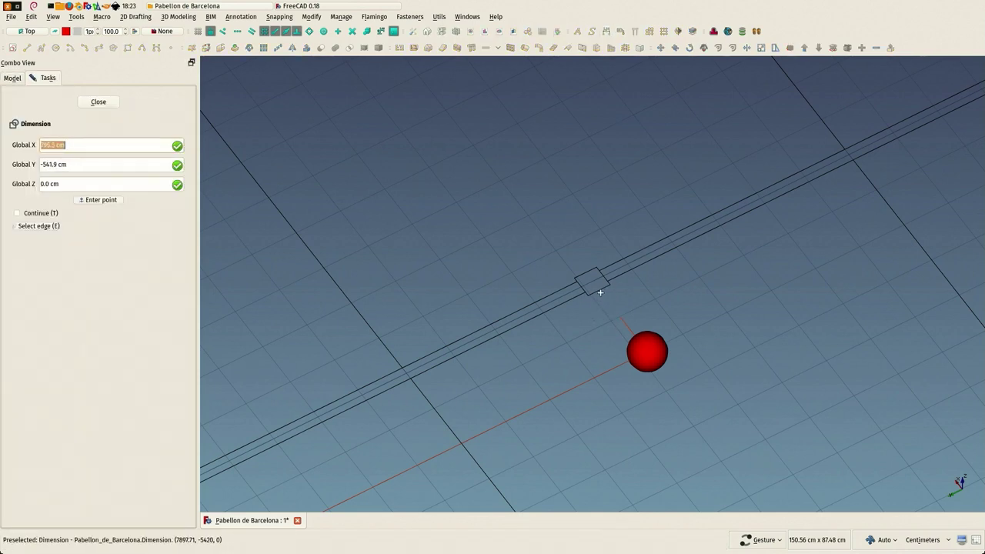
scroll(528, 290, down, 11)
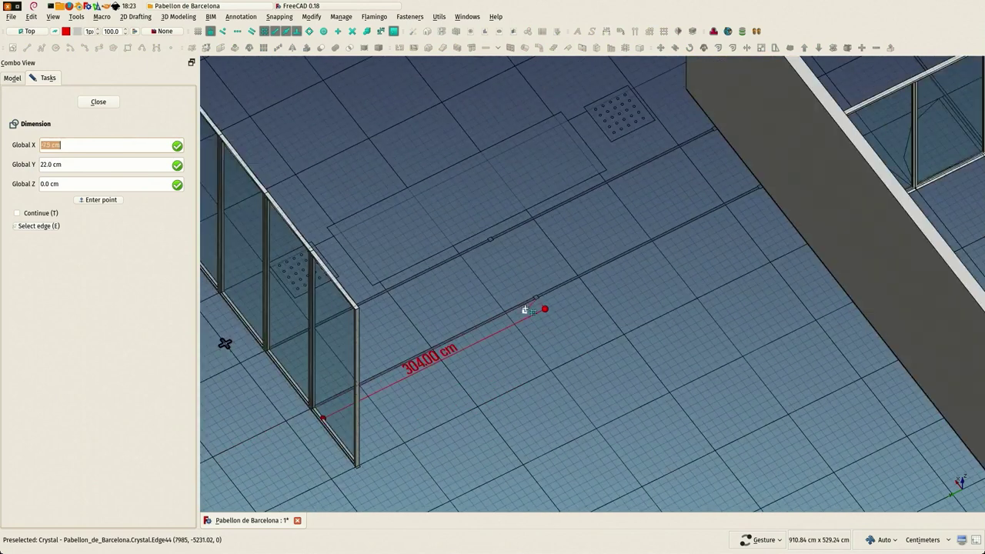
scroll(682, 240, up, 6)
scroll(682, 225, up, 3)
key(shift)
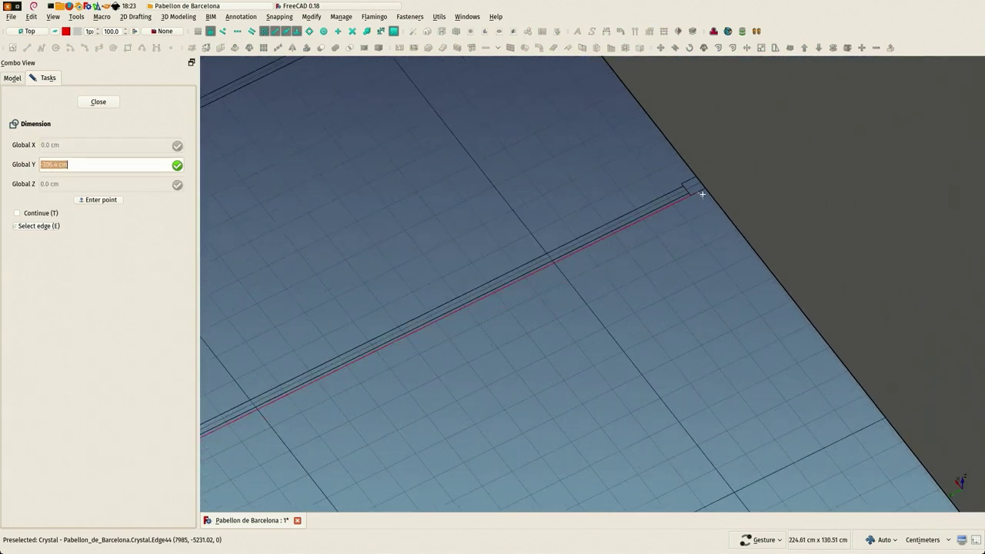
click(704, 189)
scroll(575, 300, down, 3)
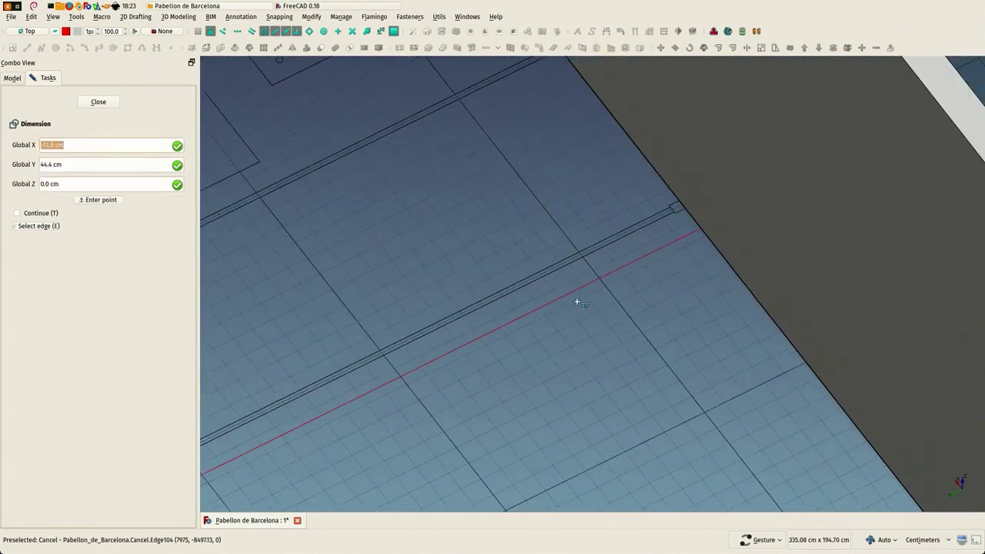
click(442, 361)
scroll(517, 277, down, 5)
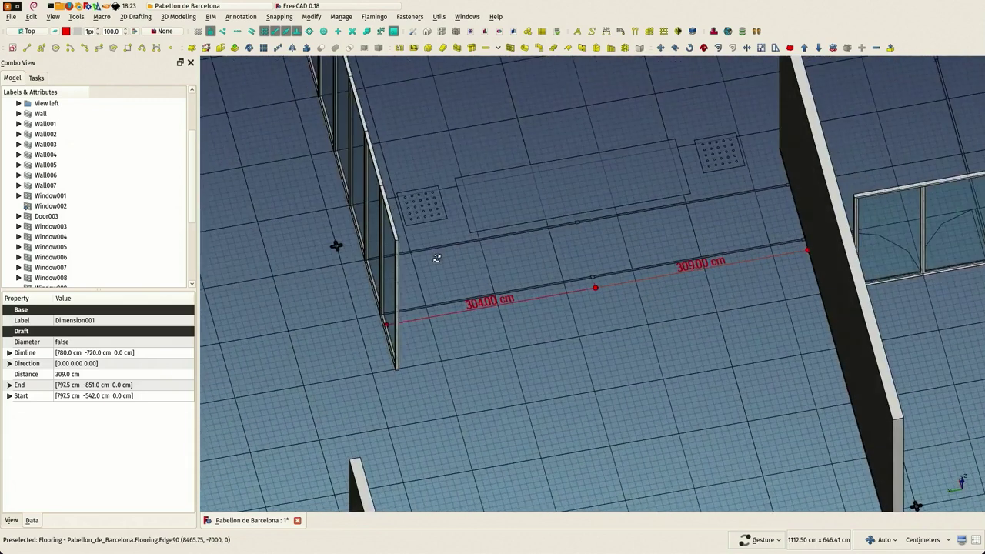
Place a new fixed window, 80 cm wide and 210 cm high, on the floor between the two glass lines
scroll(572, 274, up, 4)
drag(620, 245, 531, 241)
scroll(525, 215, down, 4)
right_drag(809, 244, 504, 260)
click(544, 213)
scroll(493, 255, up, 2)
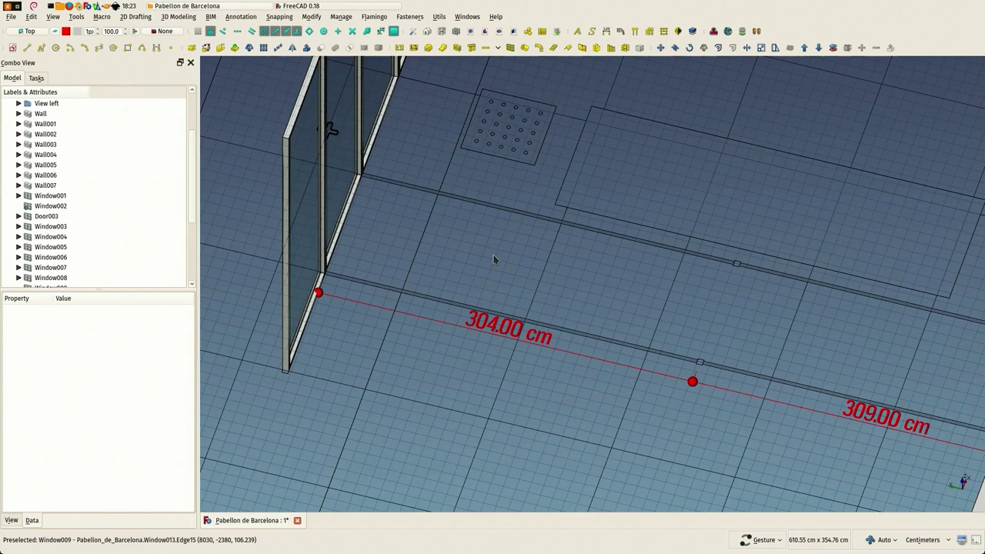
scroll(495, 257, down, 1)
drag(497, 259, 475, 290)
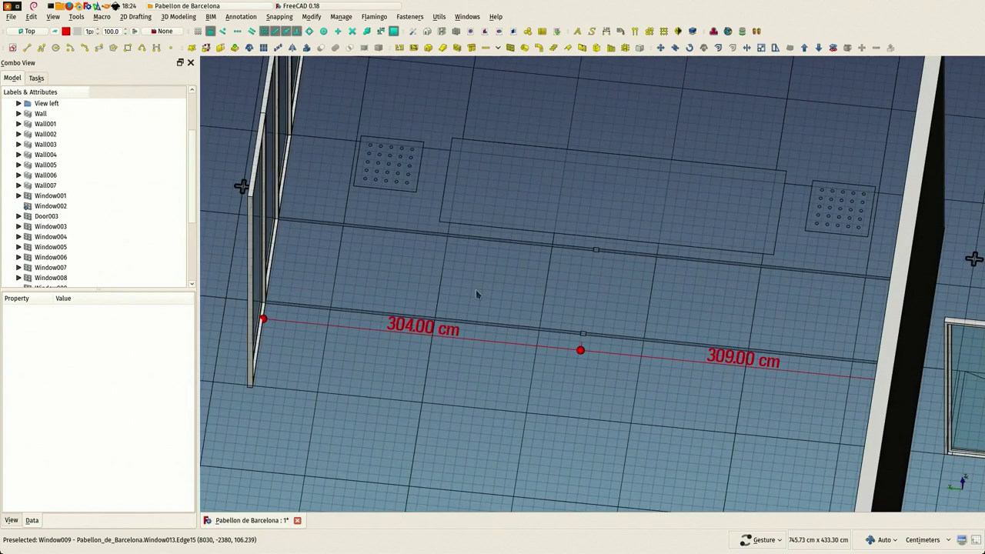
click(511, 48)
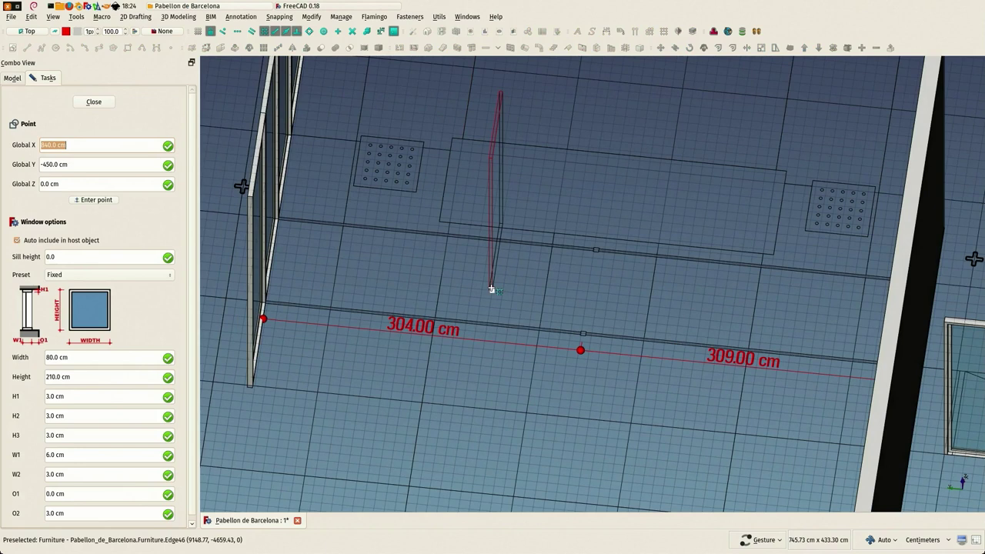
click(492, 288)
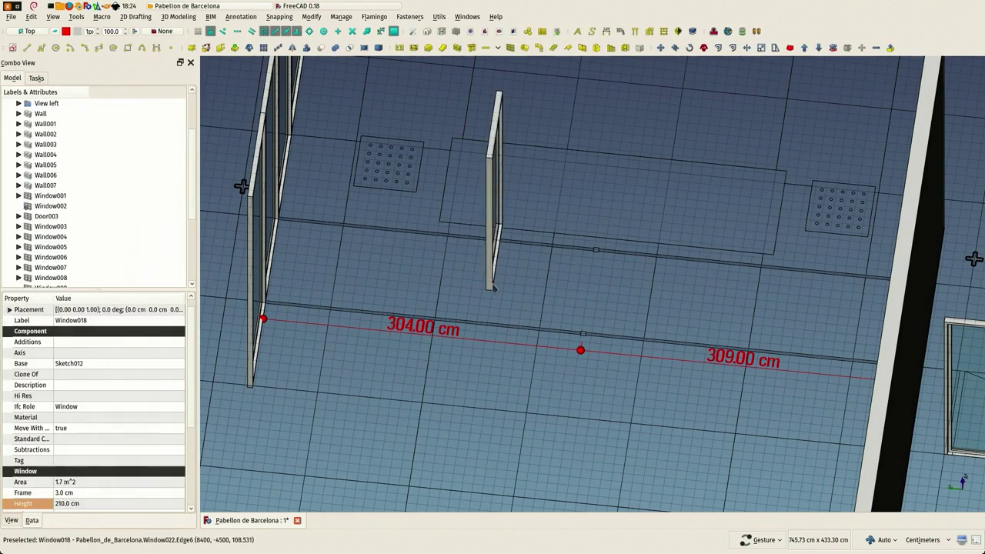
Rotate the new window 90 degrees about its lower corner so that it runs parallel to the glass lines
scroll(493, 289, up, 3)
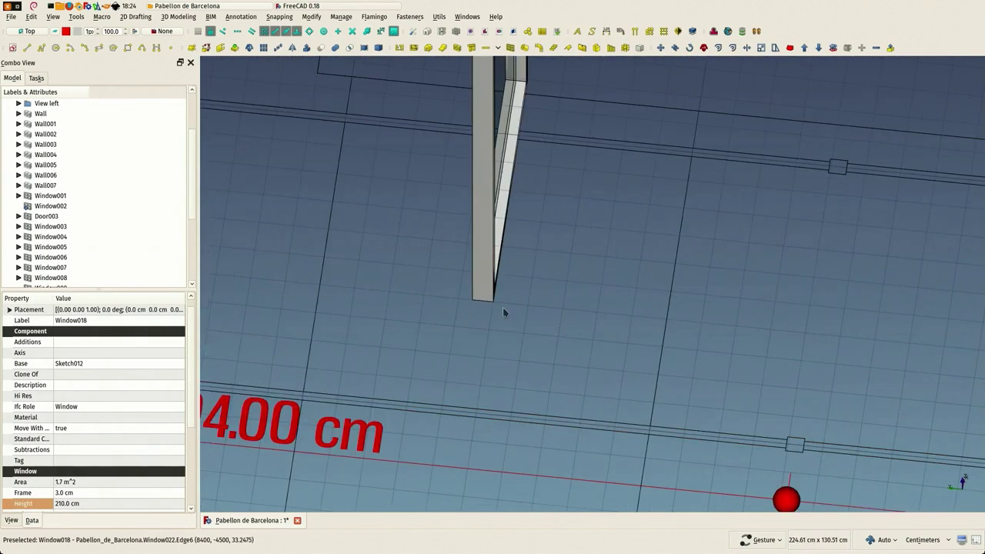
key(r)
key(o)
click(495, 311)
click(529, 308)
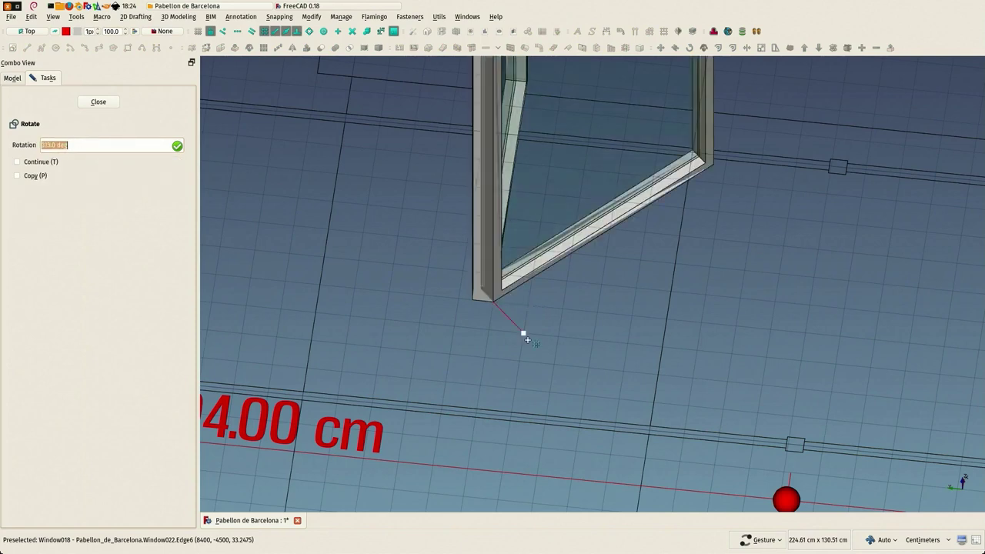
click(487, 385)
scroll(511, 306, down, 3)
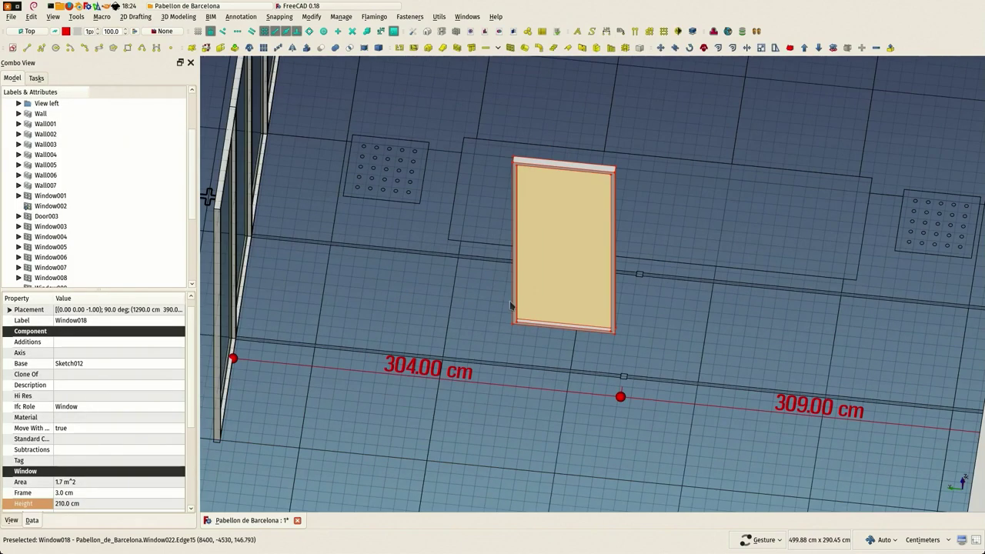
Set the rotated window's height to 300 cm and its width to 304 cm
scroll(106, 436, down, 4)
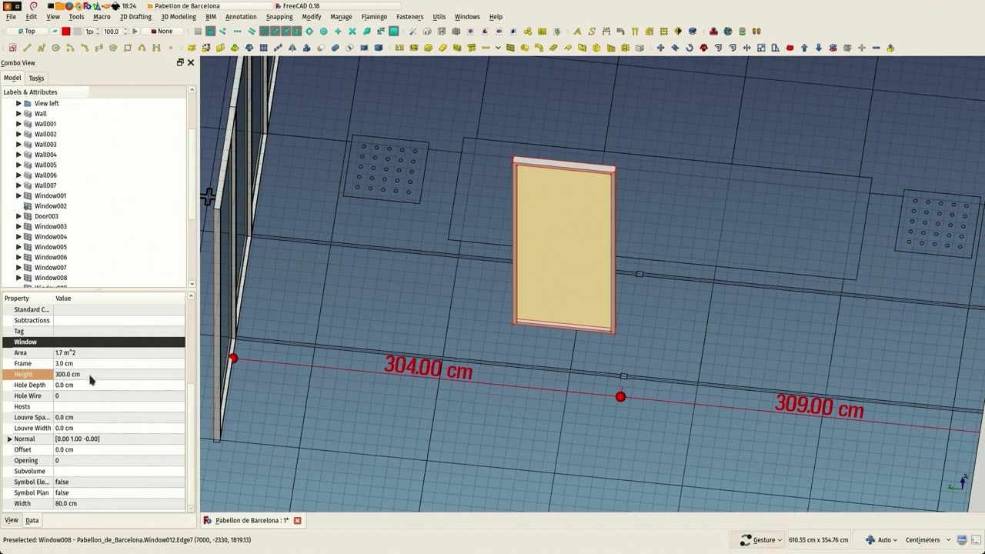
click(85, 504)
text(304)
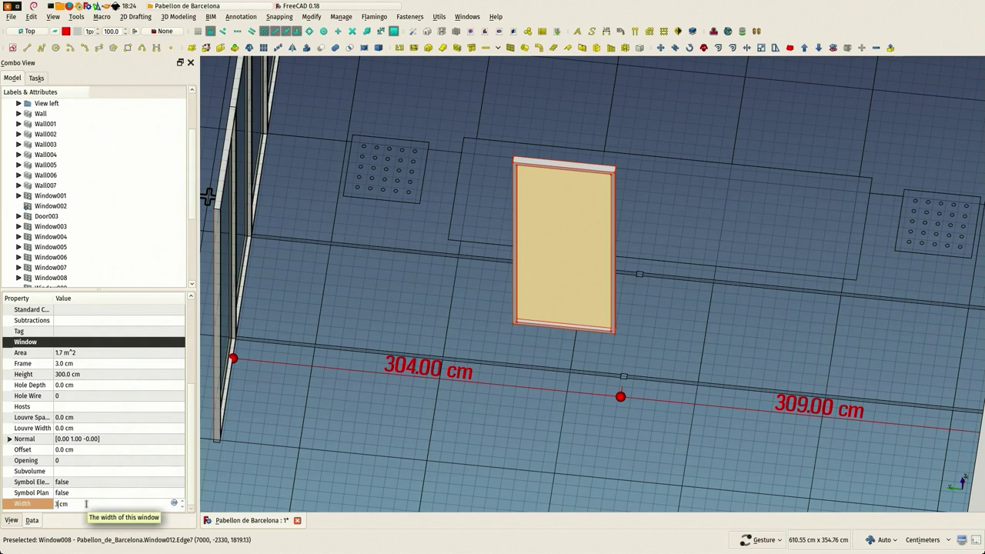
key(Return)
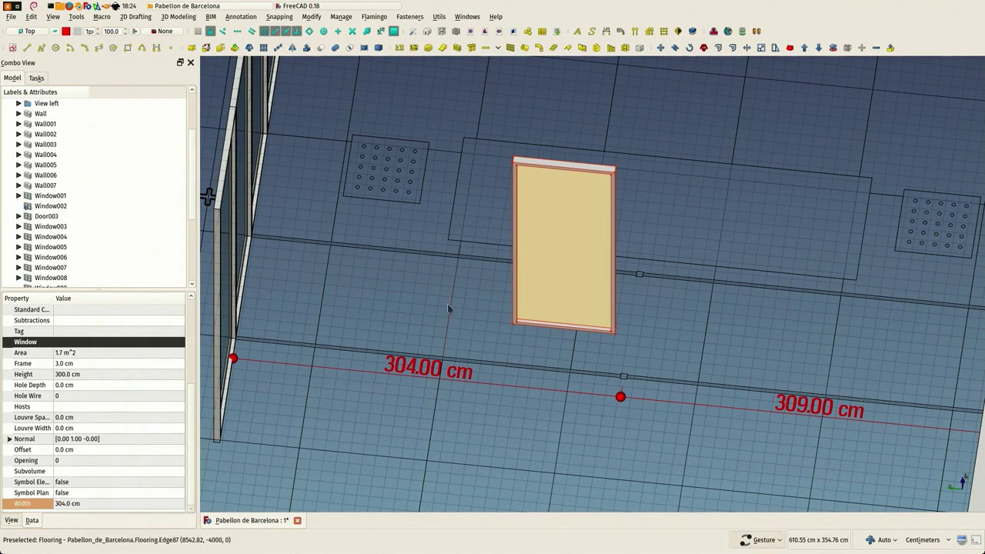
Move the 304 cm window by its lower outer corner onto the outer glass line, against the frame corner of the panel row
scroll(517, 326, up, 4)
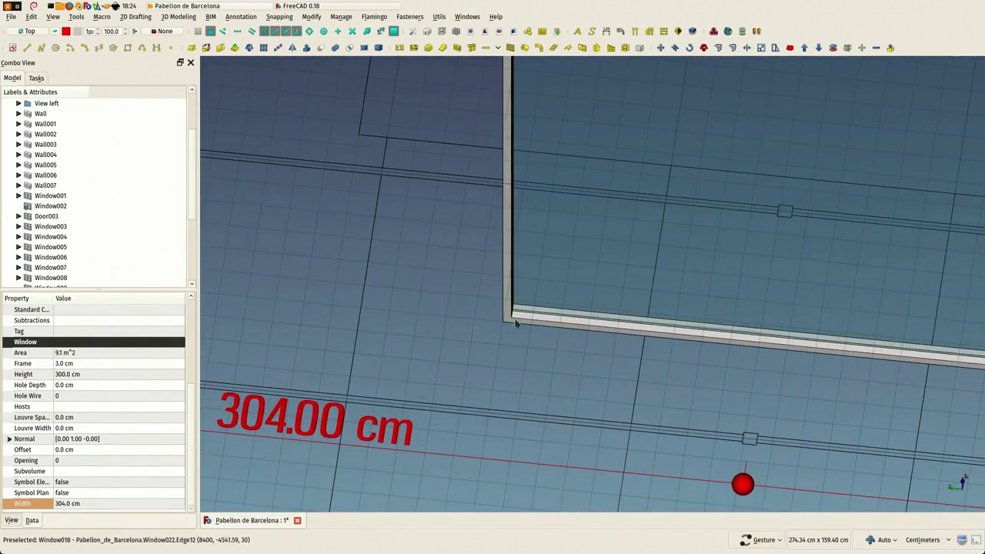
scroll(516, 324, up, 3)
key(m)
key(v)
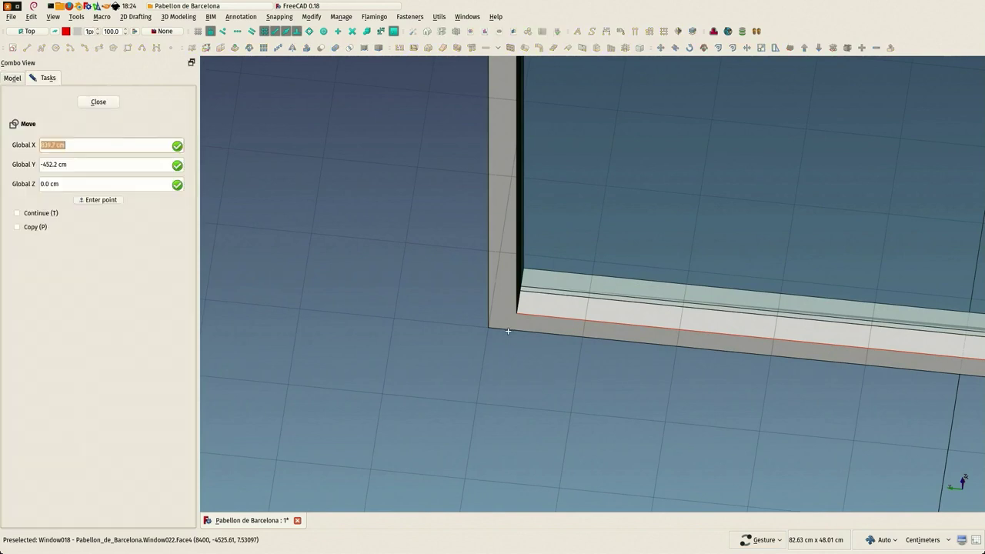
click(502, 331)
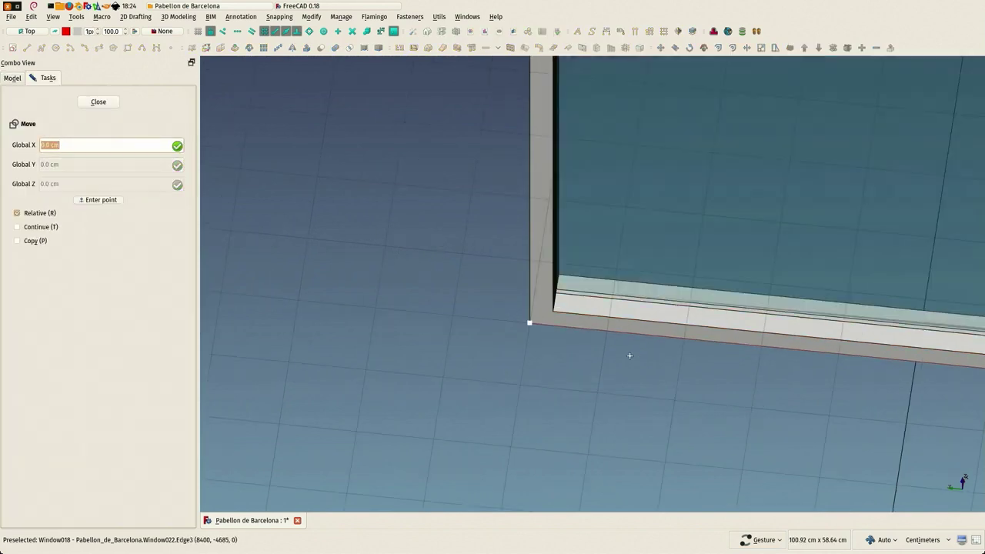
scroll(539, 354, down, 5)
scroll(418, 356, up, 10)
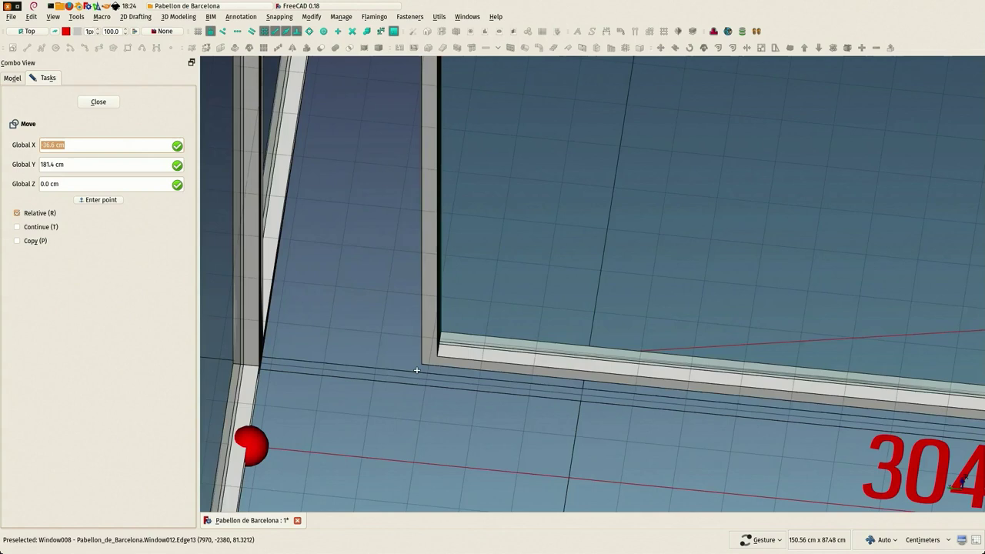
scroll(529, 360, down, 10)
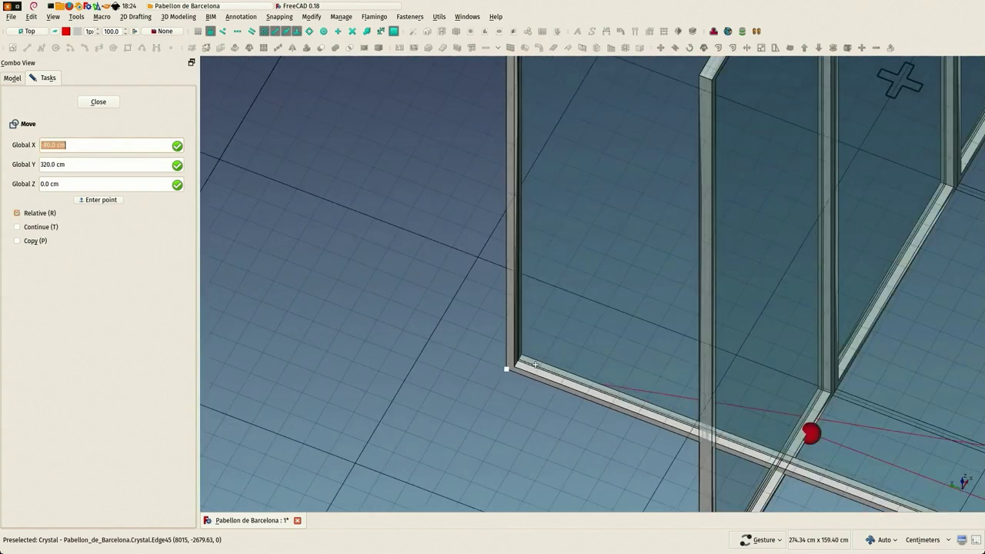
scroll(927, 399, up, 10)
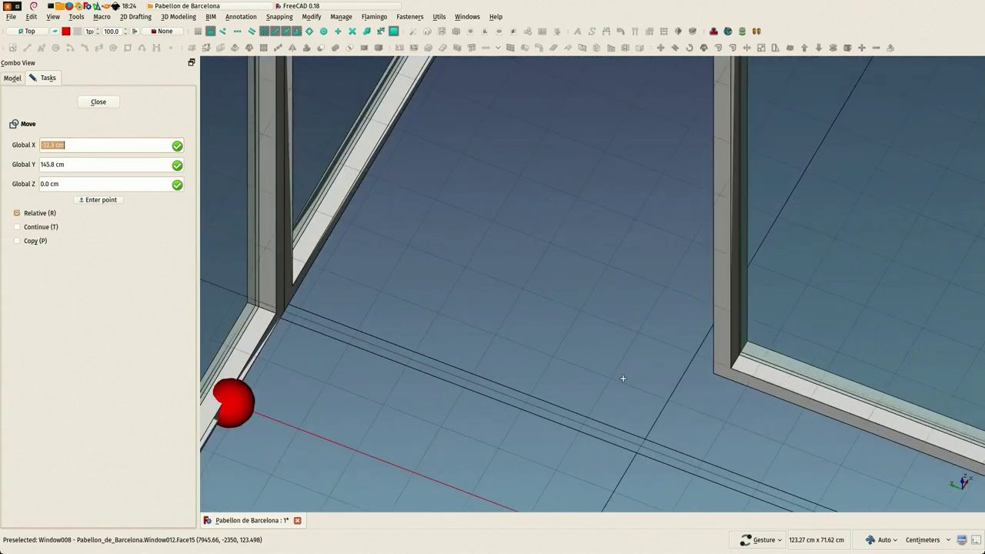
scroll(286, 304, up, 2)
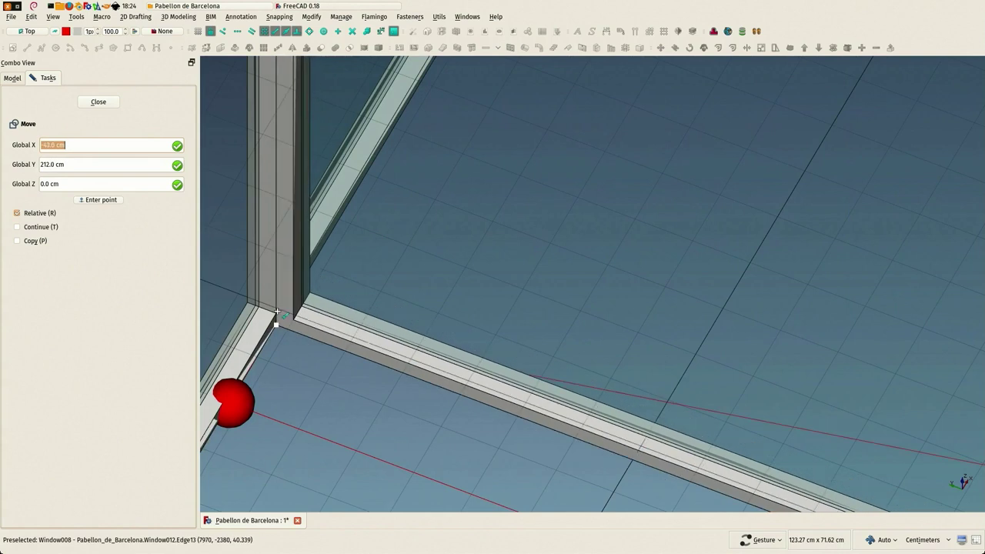
click(277, 313)
scroll(466, 352, down, 3)
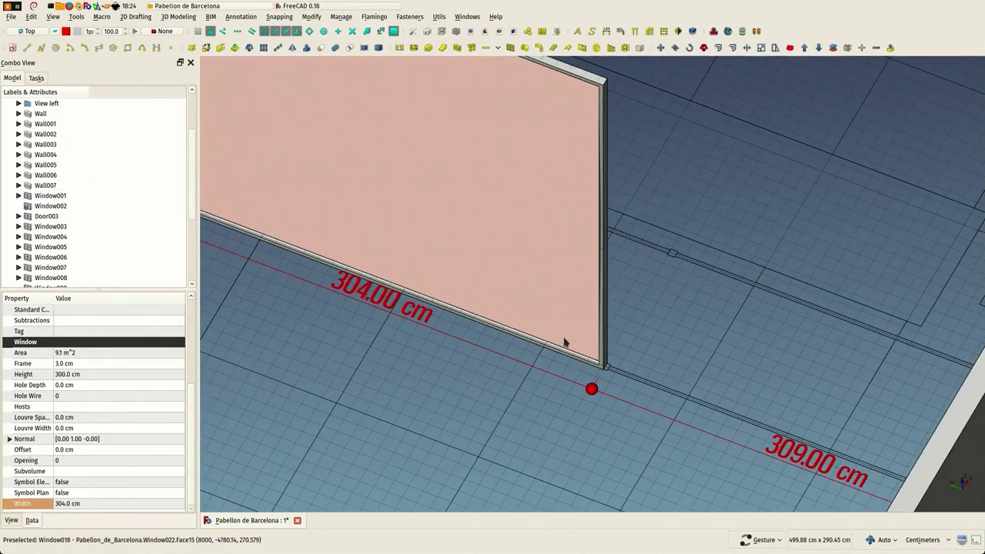
Examine how the 304 cm window meets the midway mullion square and the panel row, looking at both ends from several sides
scroll(585, 362, up, 5)
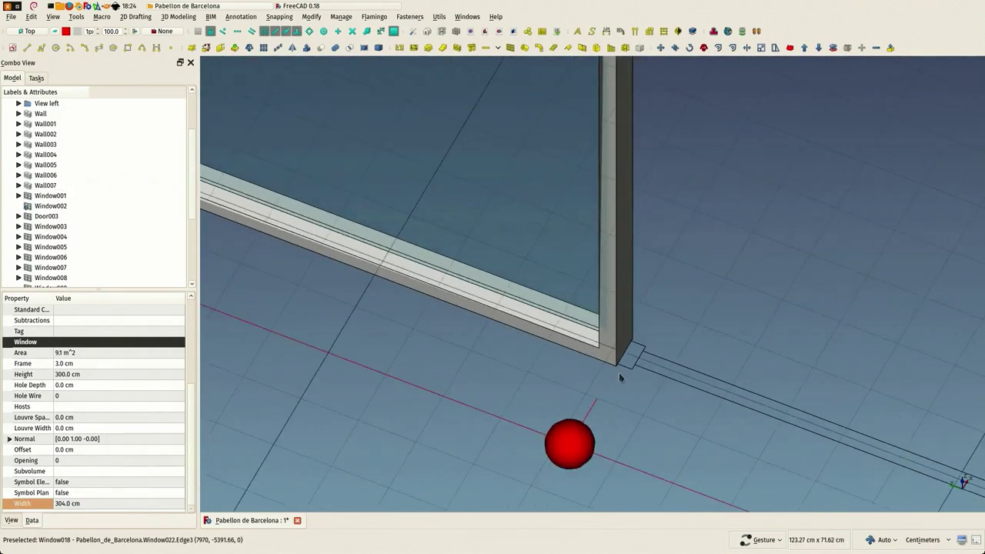
scroll(619, 374, down, 12)
scroll(435, 219, up, 9)
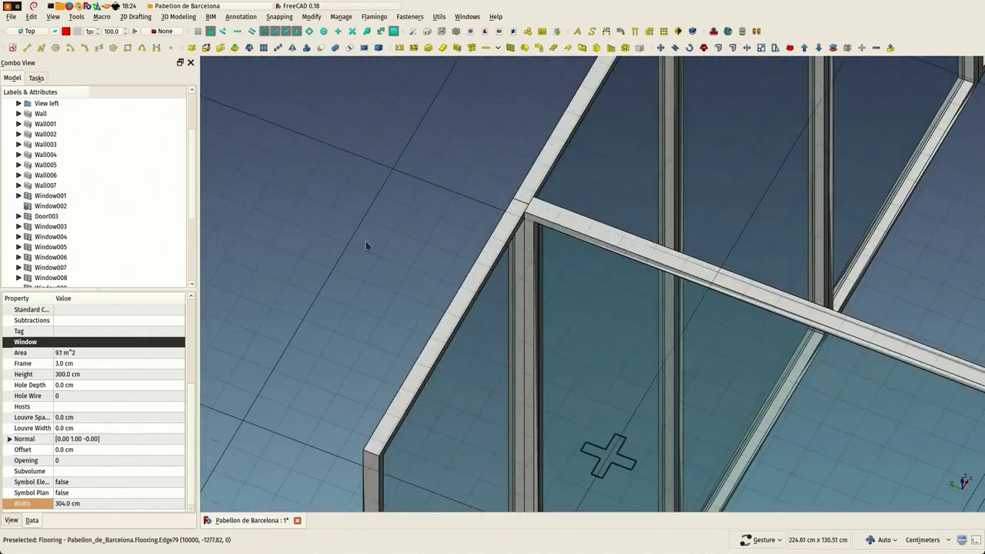
scroll(367, 244, down, 8)
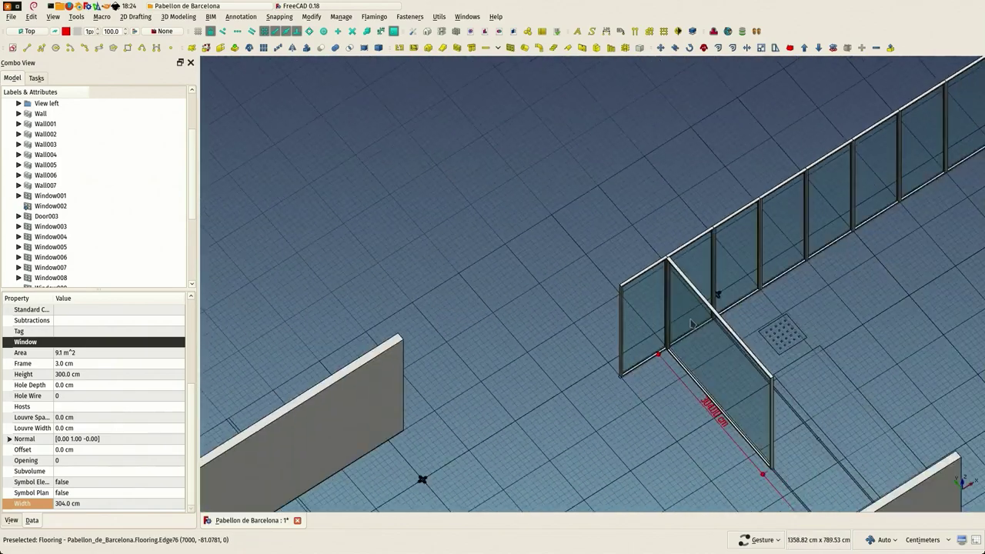
drag(758, 339, 531, 385)
right_drag(651, 425, 493, 219)
scroll(643, 354, up, 5)
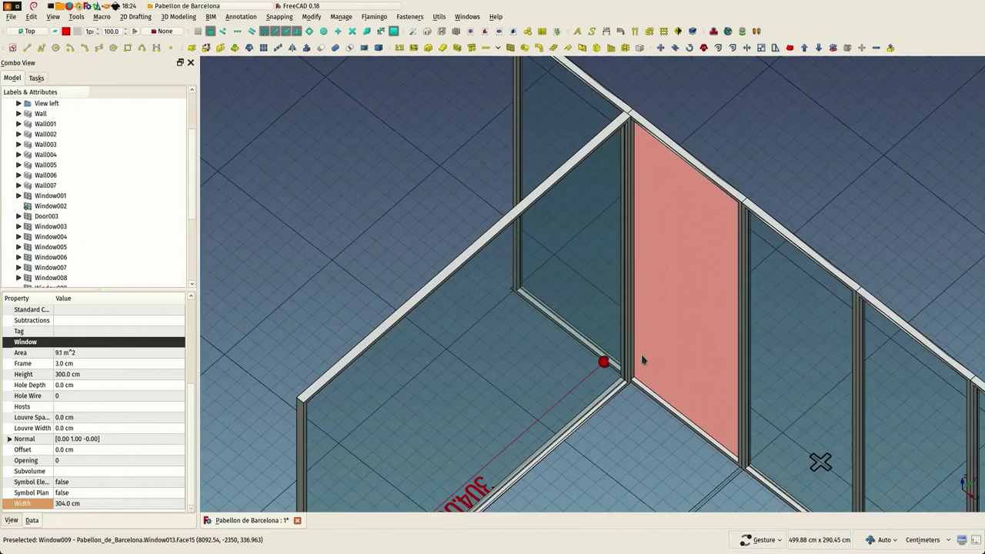
scroll(643, 360, up, 5)
scroll(638, 379, up, 3)
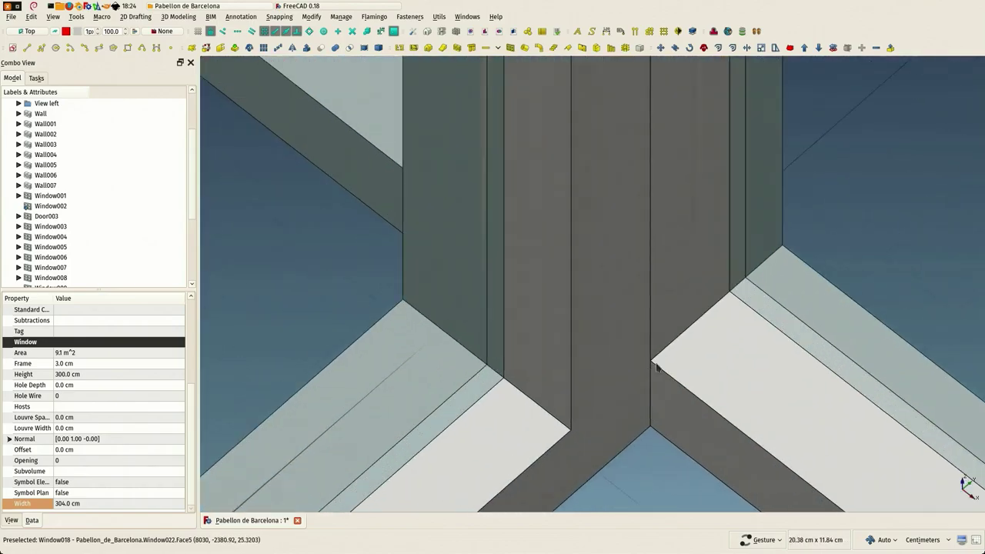
scroll(646, 338, down, 8)
scroll(651, 334, down, 8)
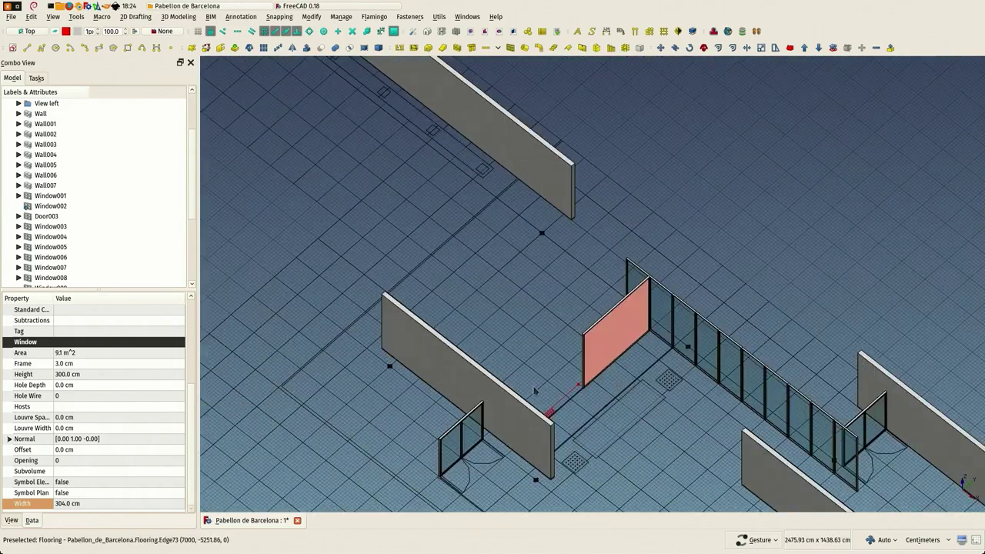
drag(538, 391, 835, 435)
scroll(587, 365, up, 5)
scroll(585, 369, up, 3)
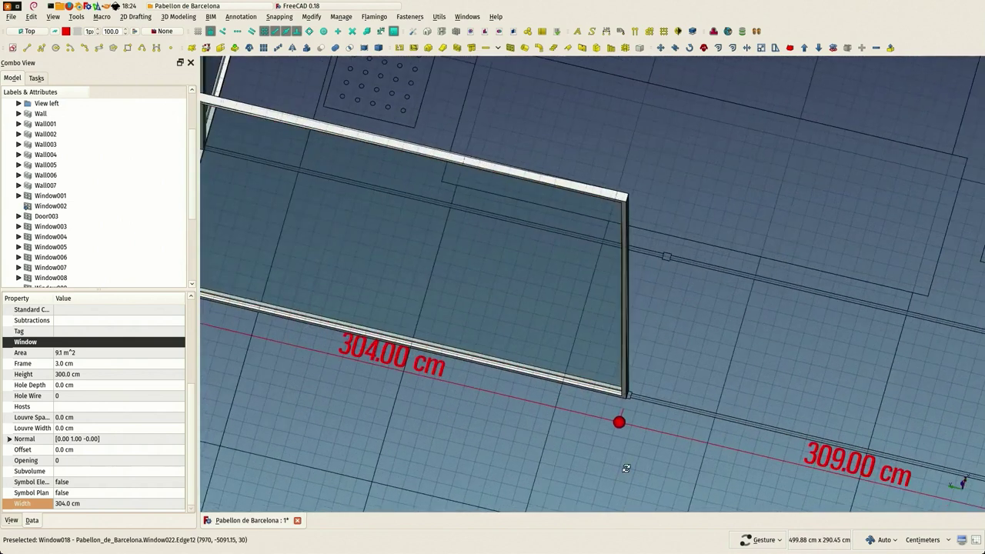
drag(588, 385, 732, 458)
scroll(723, 262, down, 4)
scroll(732, 330, up, 2)
scroll(731, 329, up, 1)
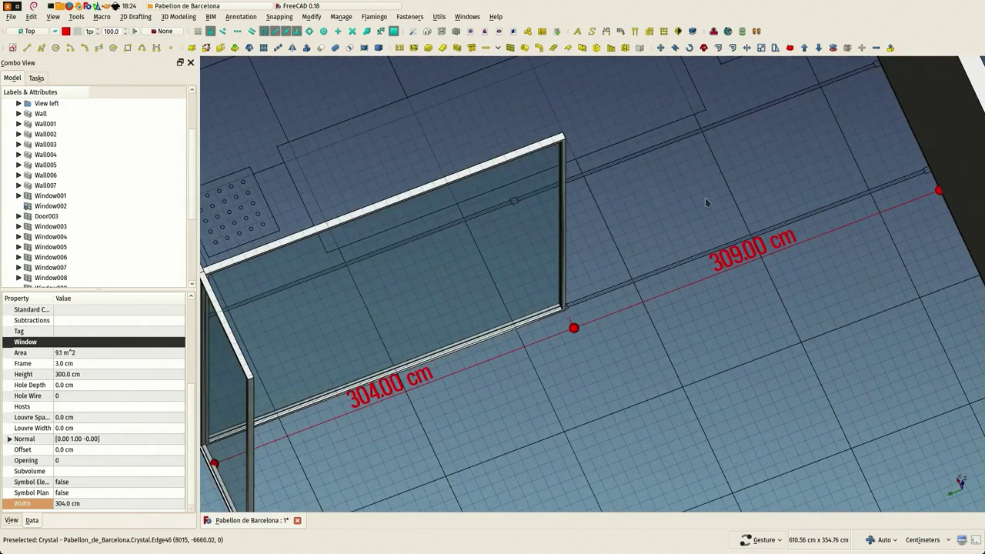
Place another fixed window, 80 cm wide and 210 cm high, on the floor beyond the inner glass line
click(708, 198)
right_drag(706, 200, 562, 361)
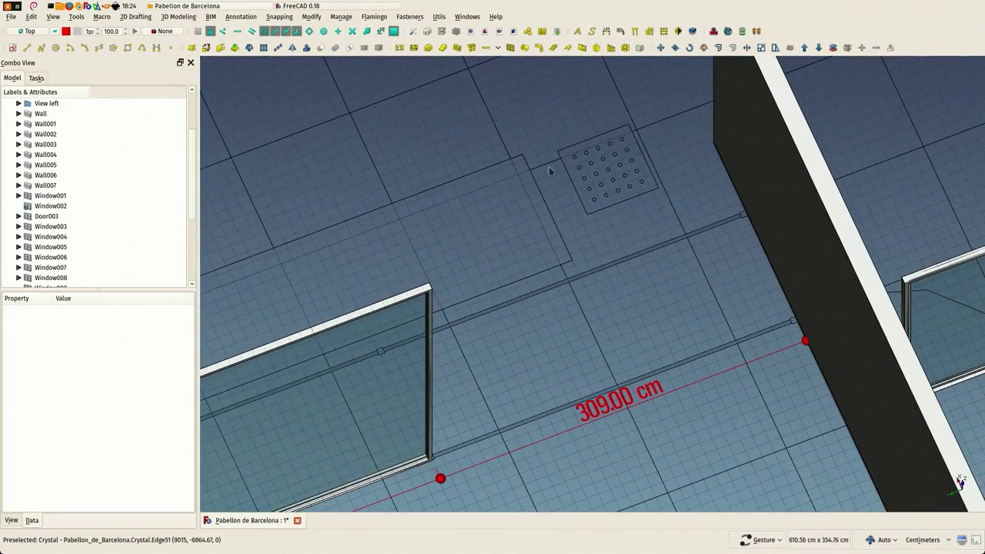
click(511, 48)
key(Escape)
Rotate the second window 90 degrees about its lower corner so that it runs parallel to the glass lines
scroll(419, 145, up, 3)
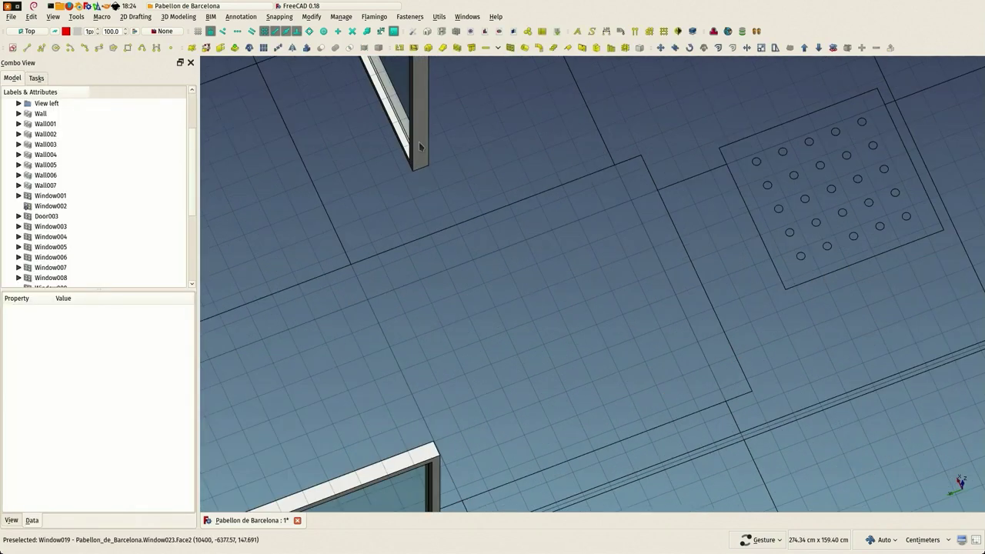
click(428, 151)
scroll(434, 161, down, 3)
scroll(435, 160, up, 3)
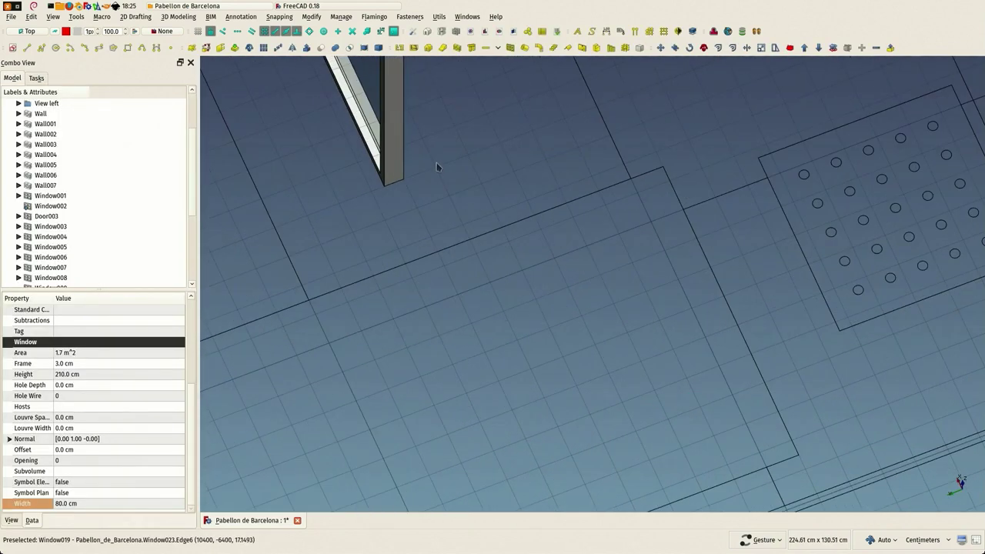
click(689, 49)
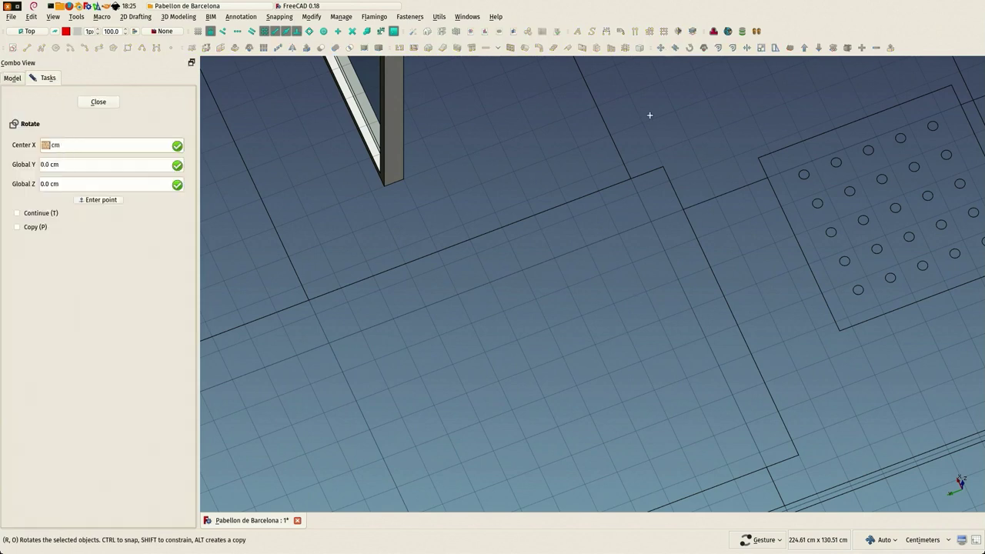
click(404, 174)
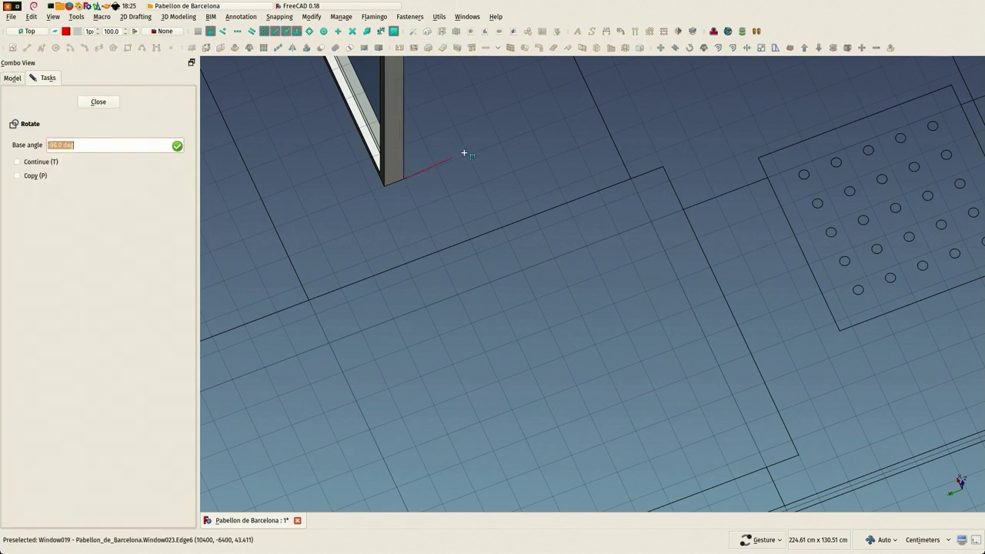
click(468, 154)
click(433, 227)
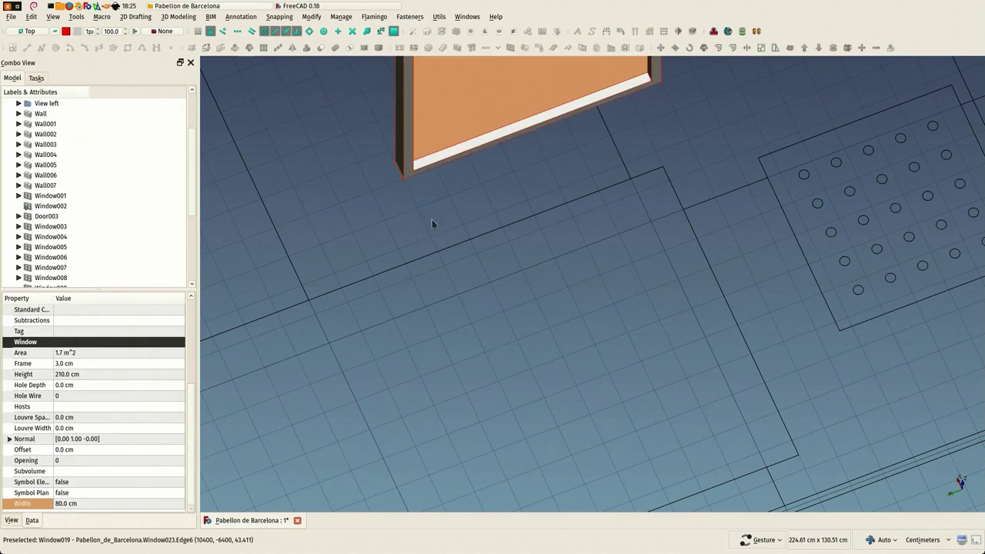
Set the second window's height to 0 cm and its width to 309 cm, and refresh the model
scroll(408, 208, down, 3)
right_drag(541, 412, 548, 287)
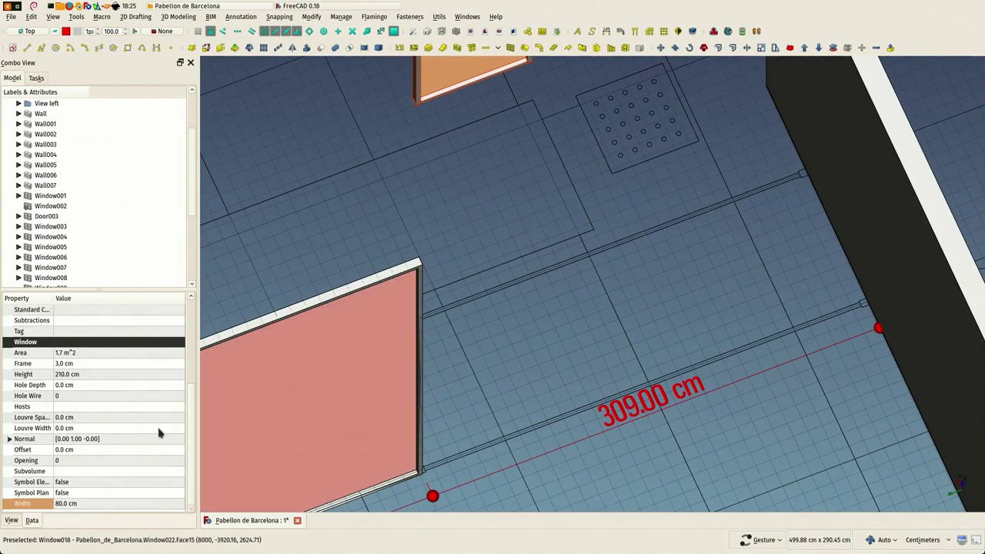
click(101, 374)
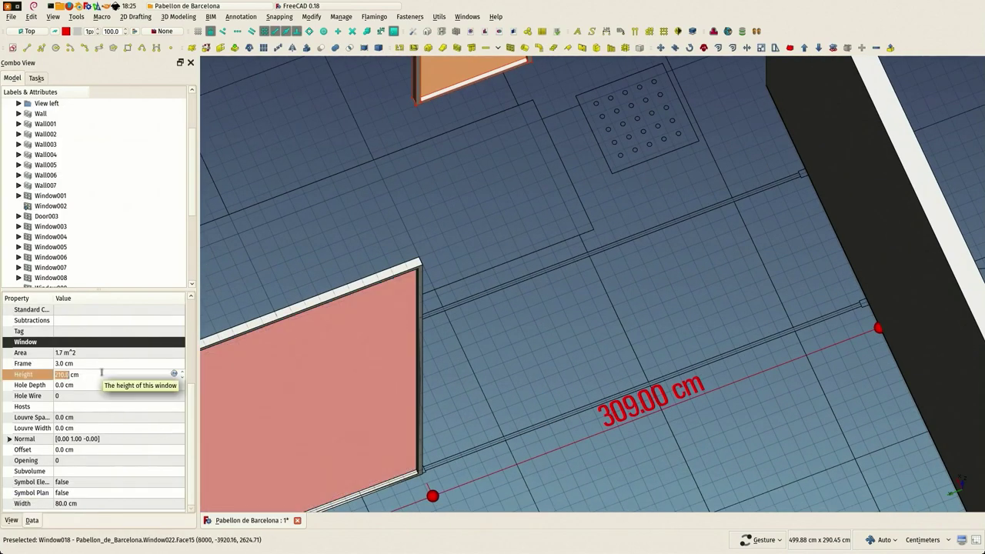
text(00)
key(Return)
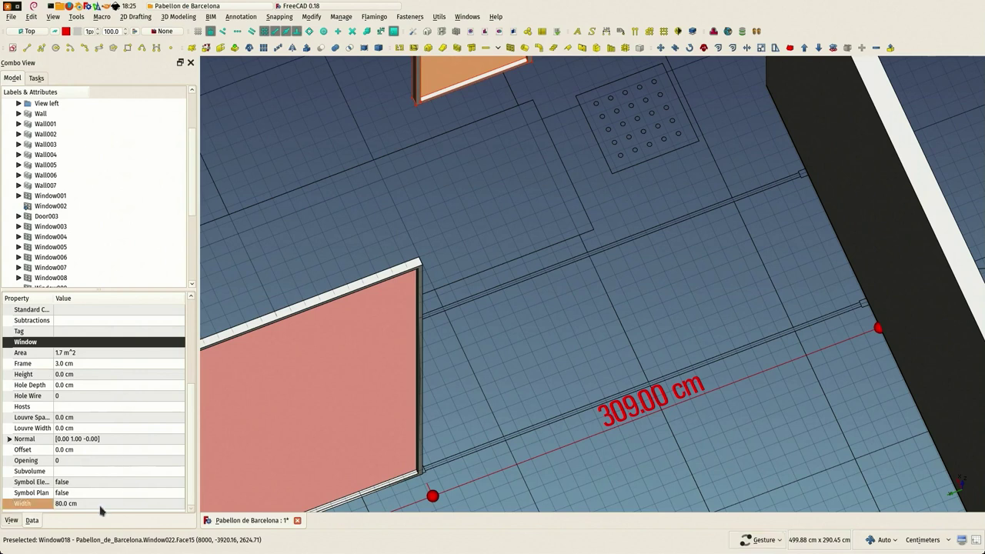
text(9)
key(Return)
right_drag(466, 215, 534, 280)
key(ctrl+r)
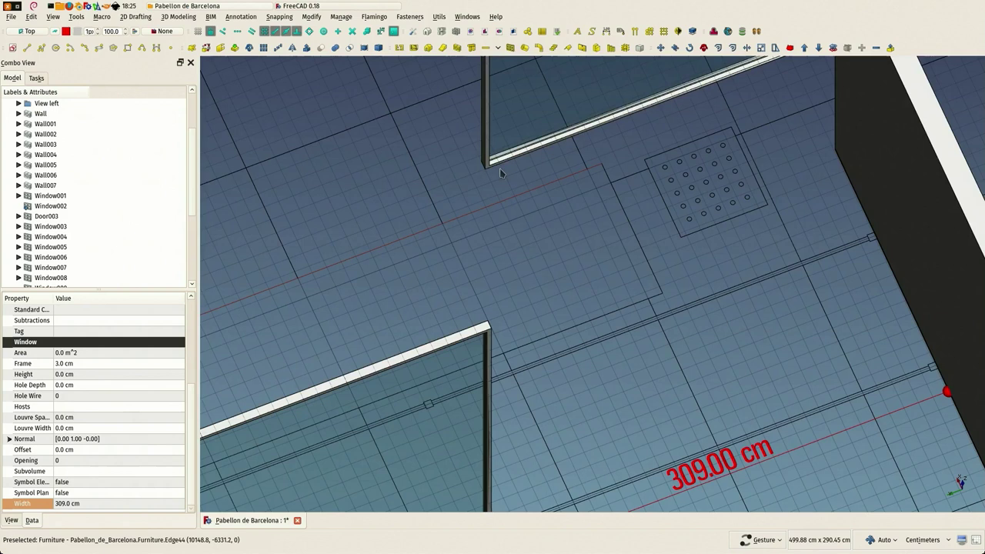
scroll(499, 168, up, 2)
scroll(474, 178, up, 3)
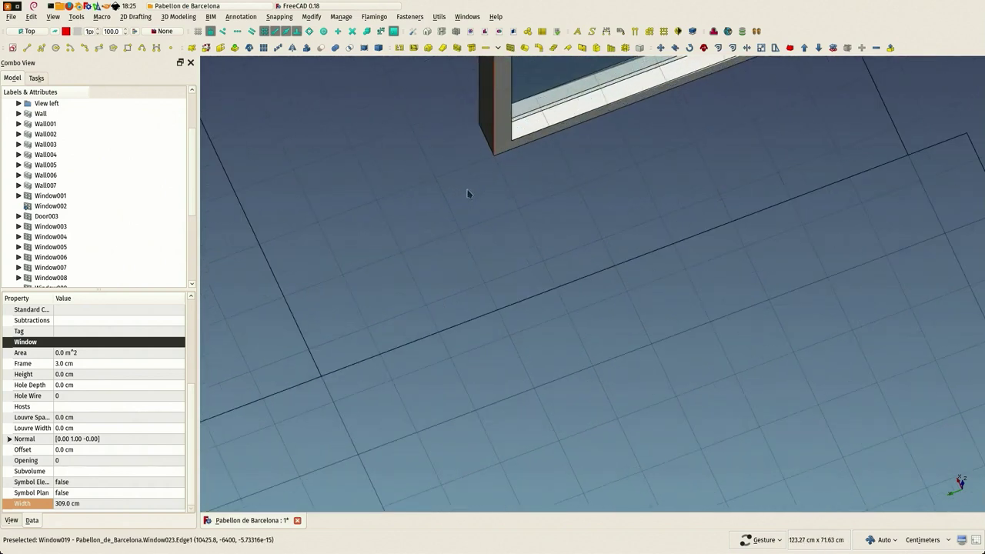
key(m)
key(v)
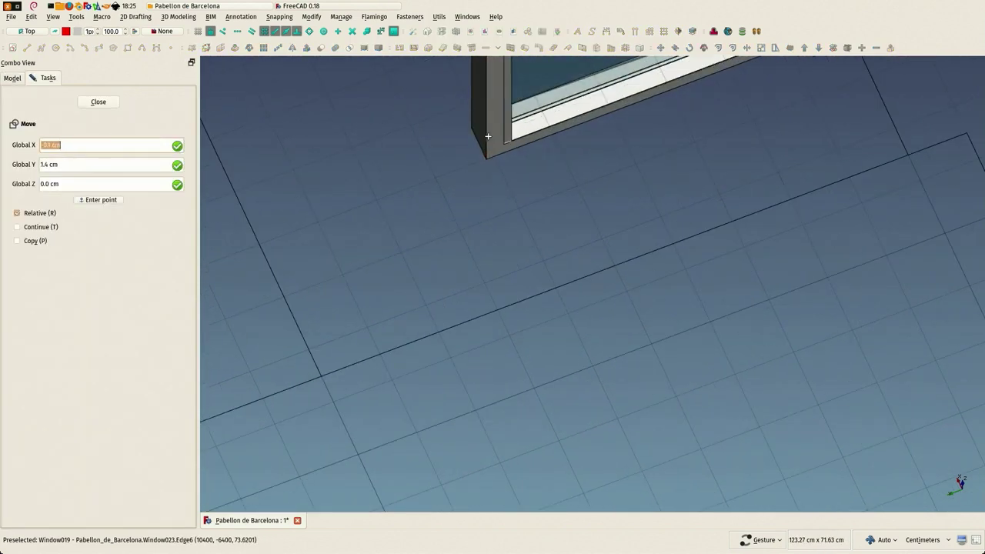
key(Escape)
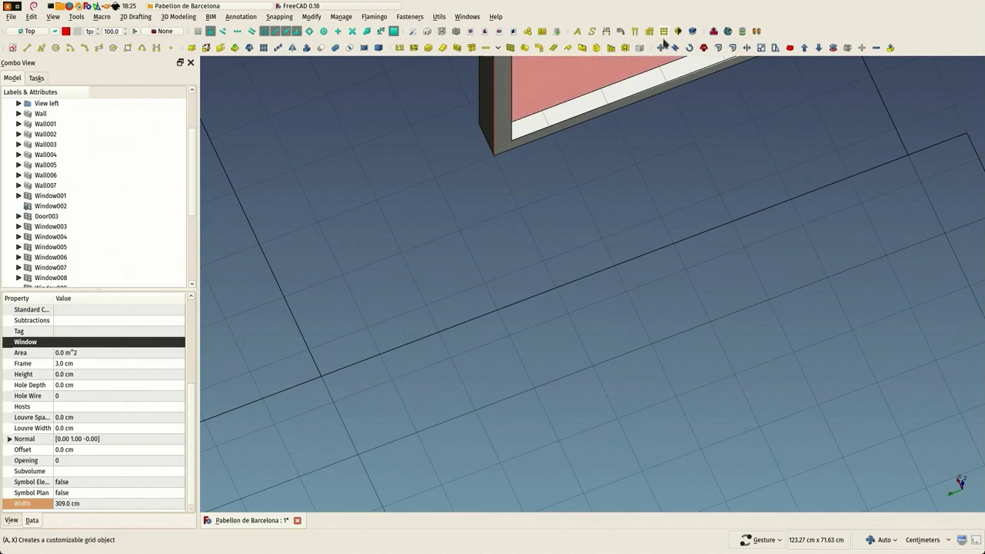
Move the 309 cm window by its lower corner onto the midway mullion square, beside the 304 cm window
click(669, 48)
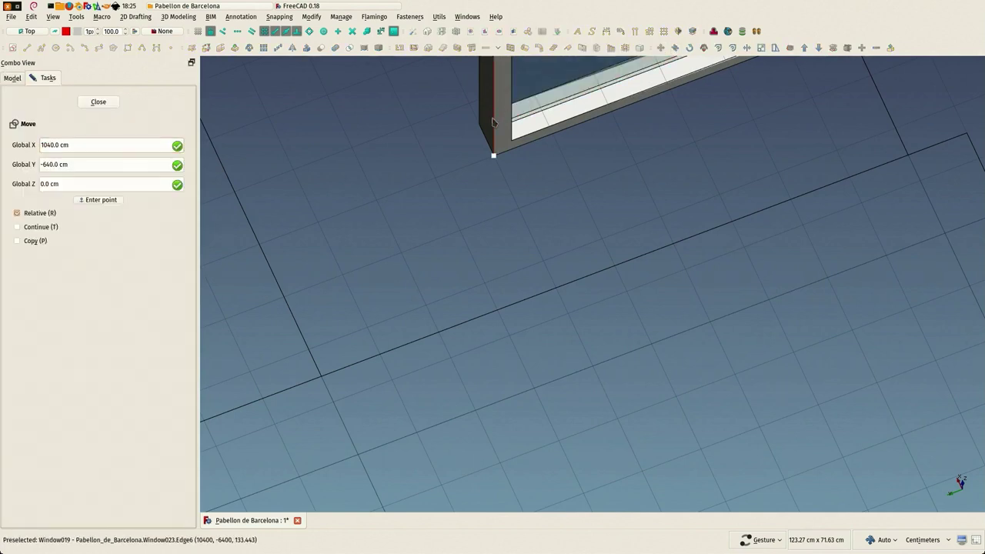
click(493, 122)
scroll(494, 131, down, 3)
scroll(512, 370, up, 5)
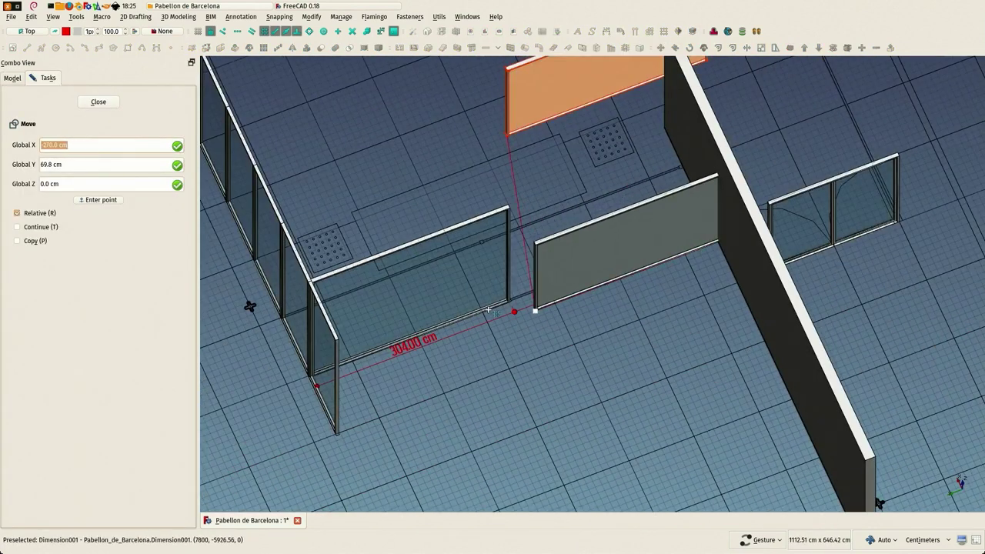
scroll(488, 310, up, 6)
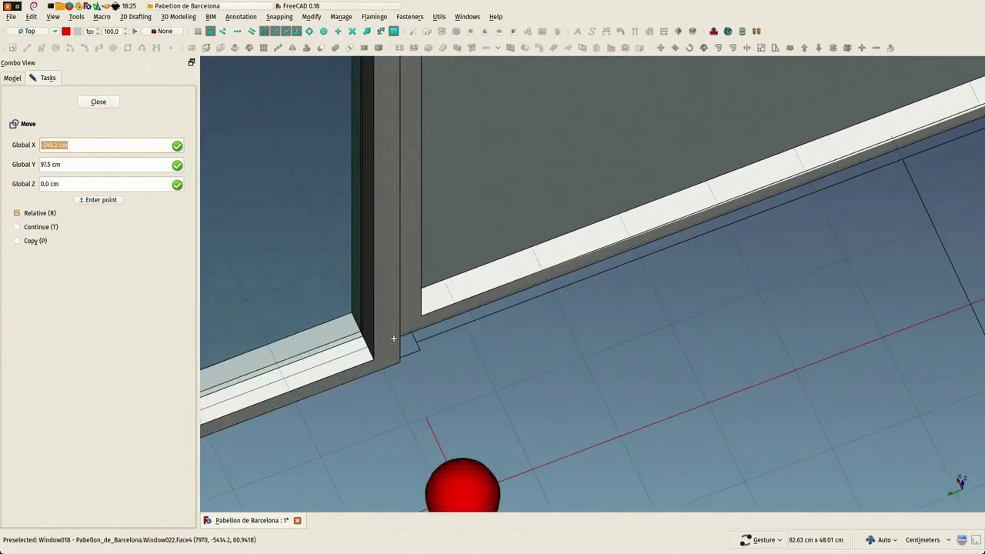
click(412, 348)
scroll(416, 339, down, 8)
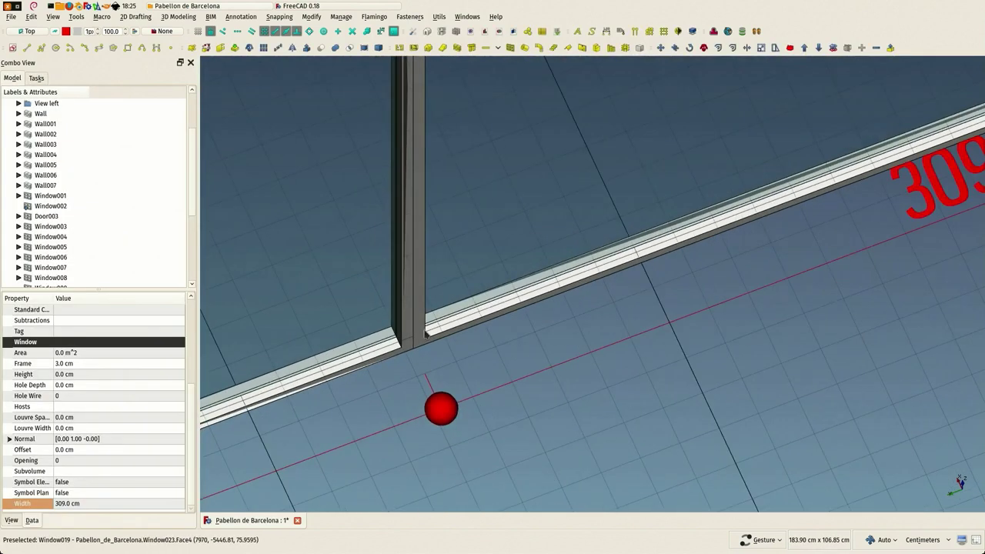
scroll(46, 250, down, 5)
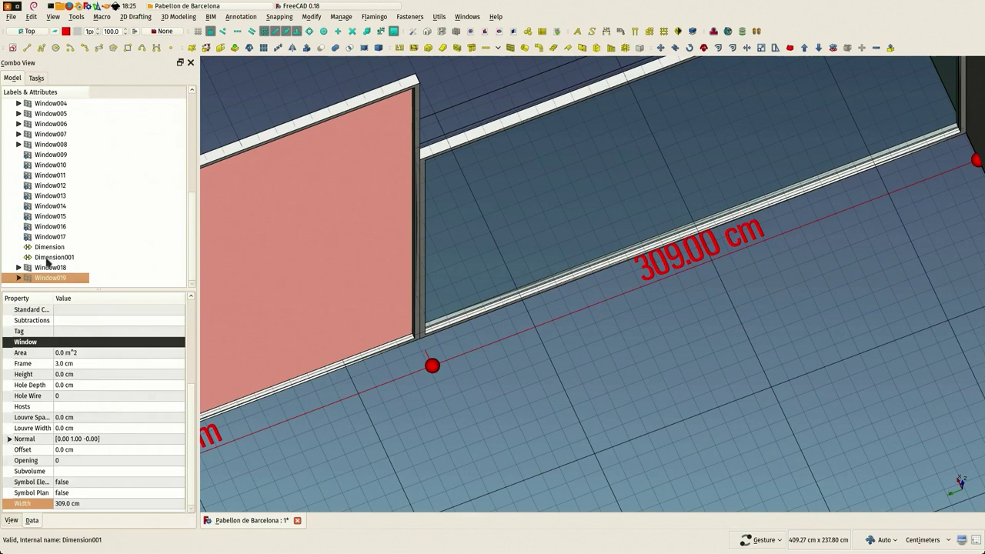
Delete the 304 cm and 309 cm dimensions along the glass line
click(47, 259)
key(Delete)
click(52, 260)
key(Delete)
scroll(538, 252, down, 2)
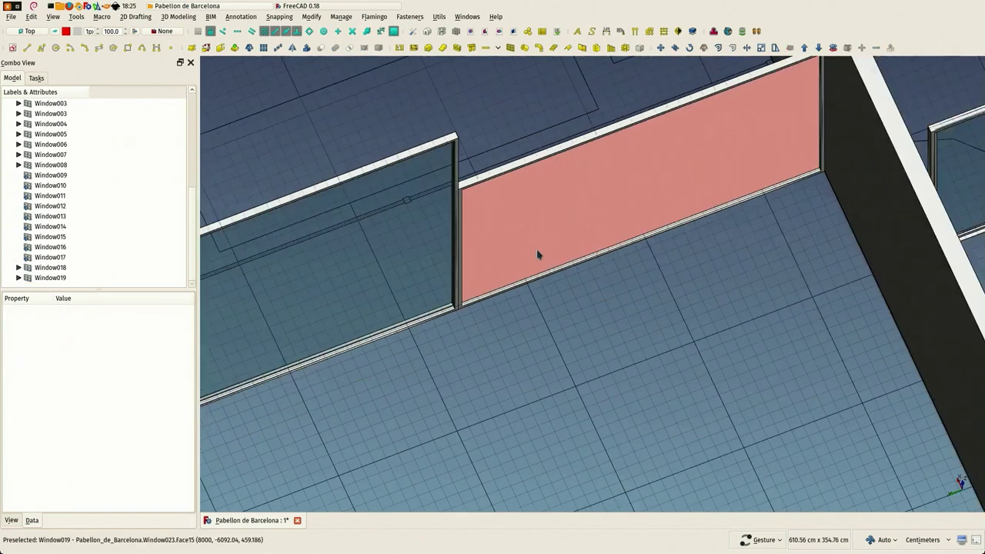
Set the height of the 309 cm wide window to 300 cm
scroll(536, 254, down, 3)
click(541, 223)
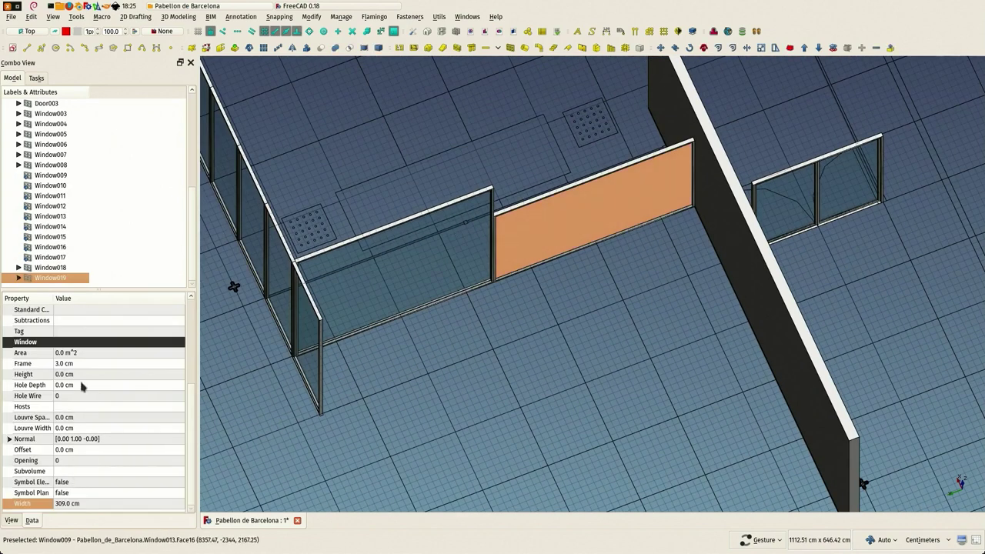
click(85, 375)
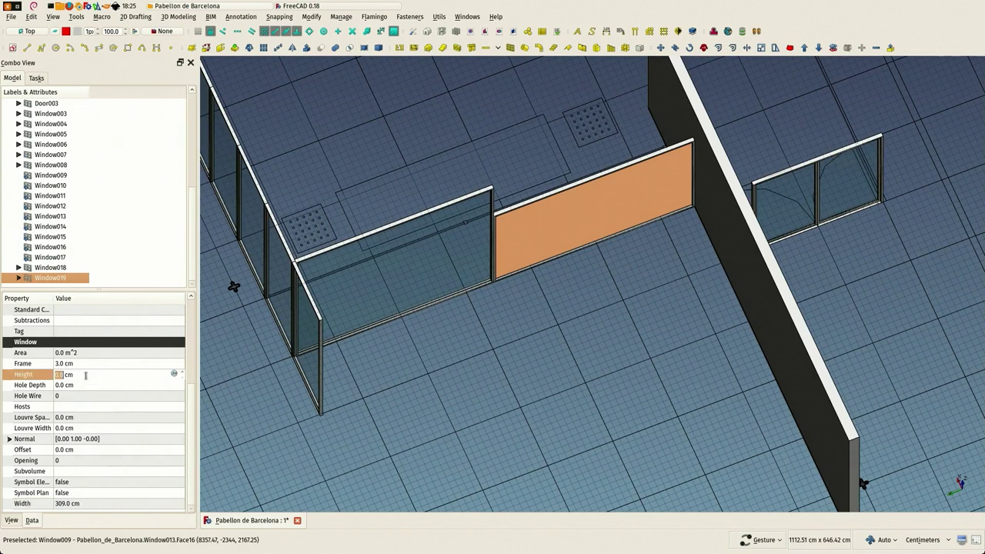
key(Return)
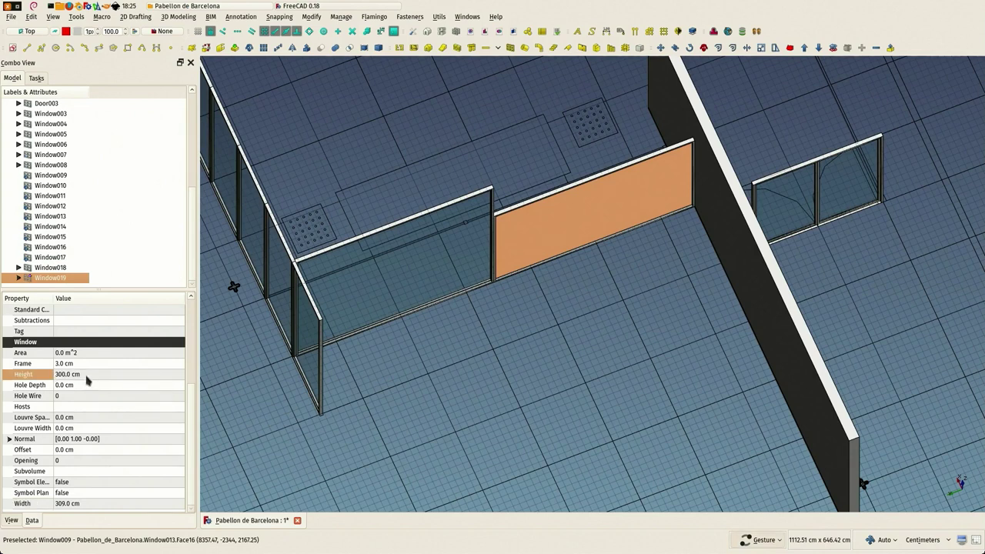
drag(542, 396, 528, 377)
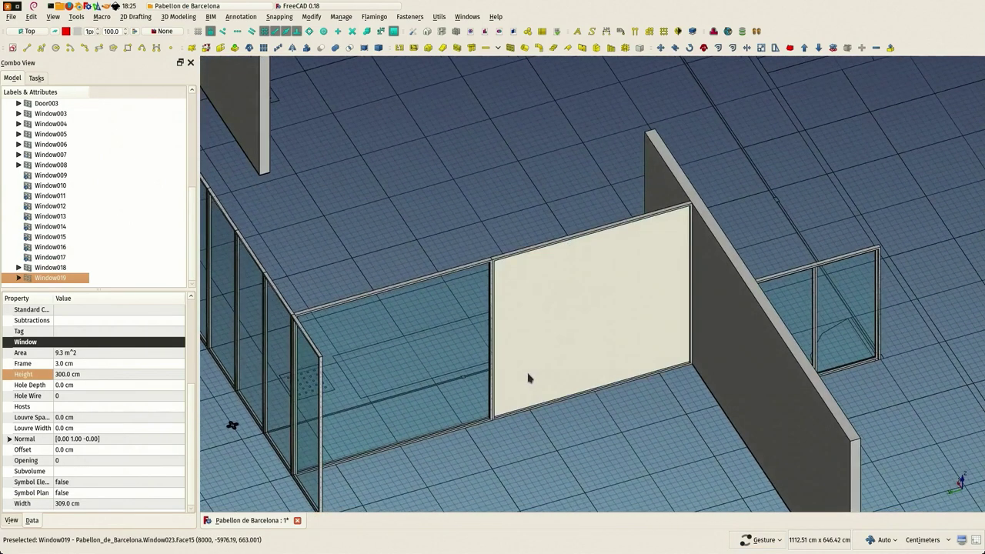
Clone the 304 cm and 309 cm windows together
scroll(528, 374, down, 4)
drag(463, 363, 451, 412)
scroll(463, 300, up, 4)
drag(455, 311, 777, 233)
right_drag(539, 312, 739, 155)
scroll(741, 157, up, 5)
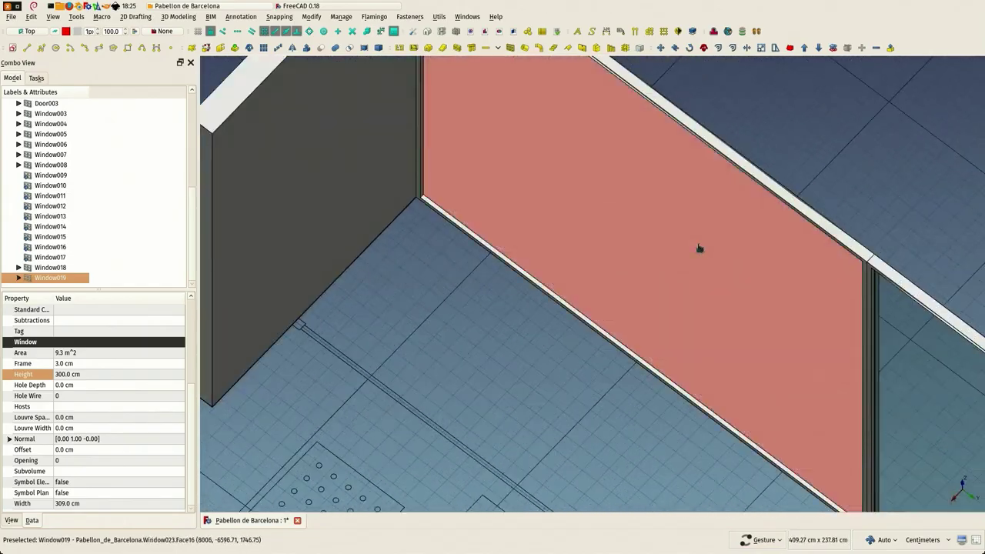
click(700, 249)
scroll(700, 248, down, 4)
ctrl+click(817, 312)
scroll(554, 247, up, 3)
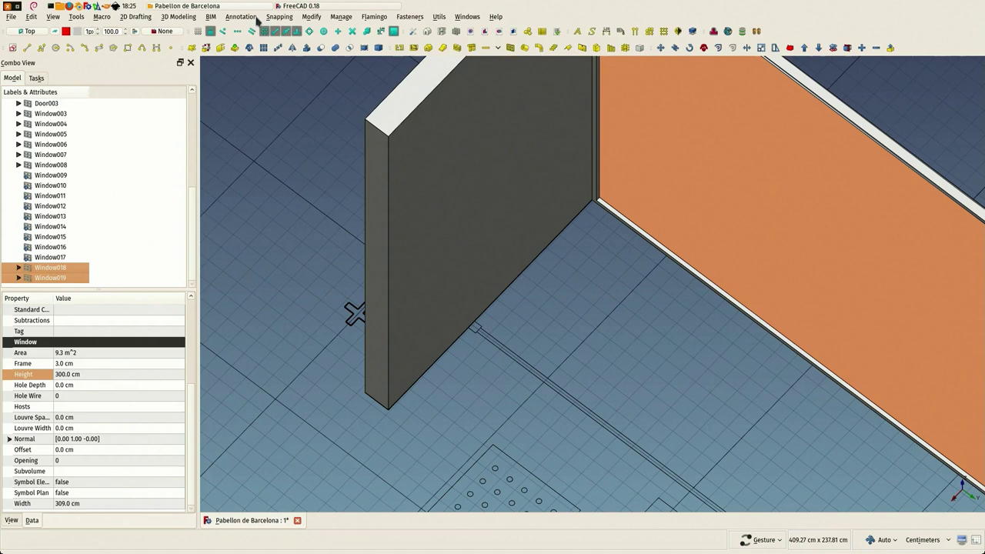
click(248, 49)
Place the two cloned windows on the parallel glass line, moving them by their lower corner at the wall to the line's end corner
scroll(596, 211, up, 3)
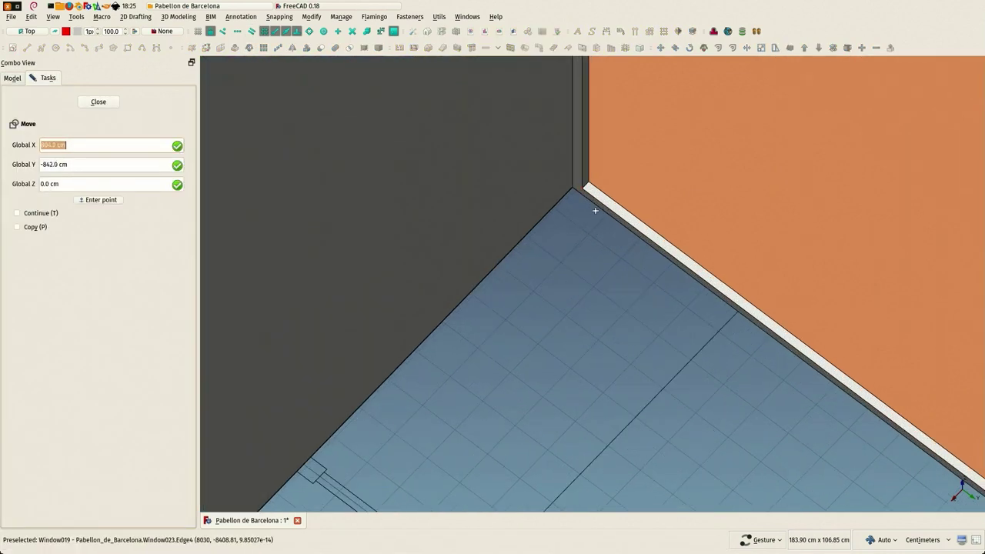
click(585, 197)
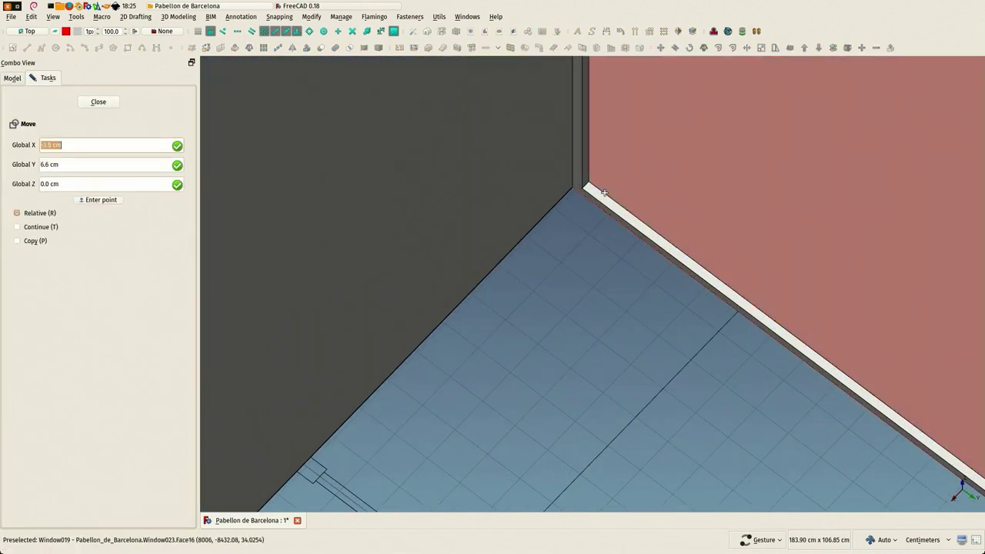
scroll(587, 198, down, 4)
scroll(467, 329, up, 5)
scroll(508, 308, up, 2)
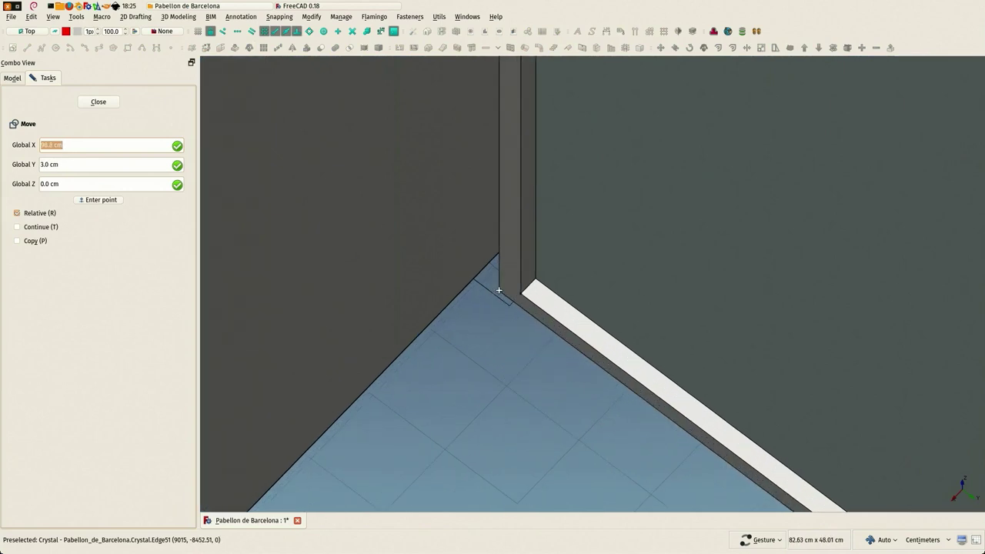
scroll(481, 281, up, 2)
click(508, 301)
scroll(505, 301, down, 10)
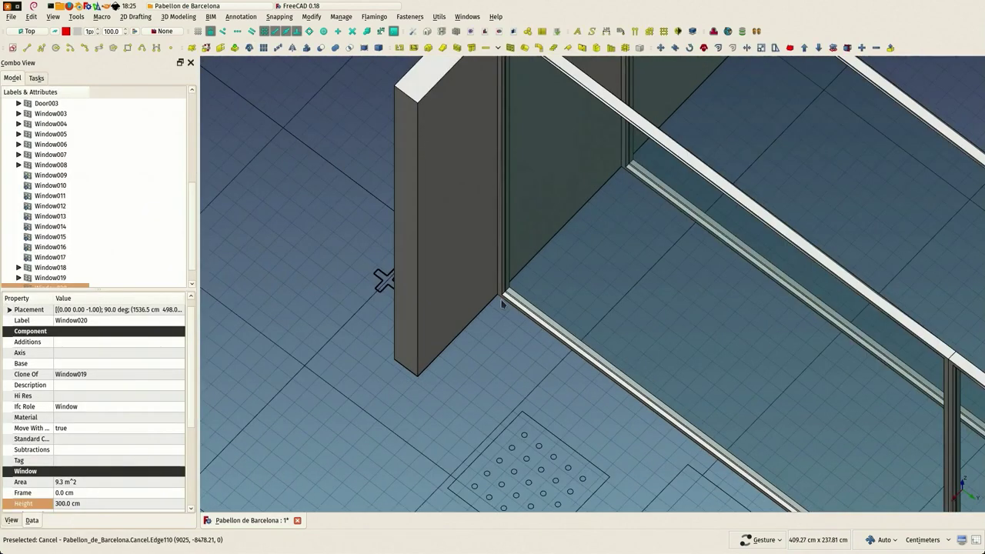
Examine how the cloned windows meet the perpendicular panel row, looking at the top and bottom of the joint from several sides
drag(502, 344, 687, 339)
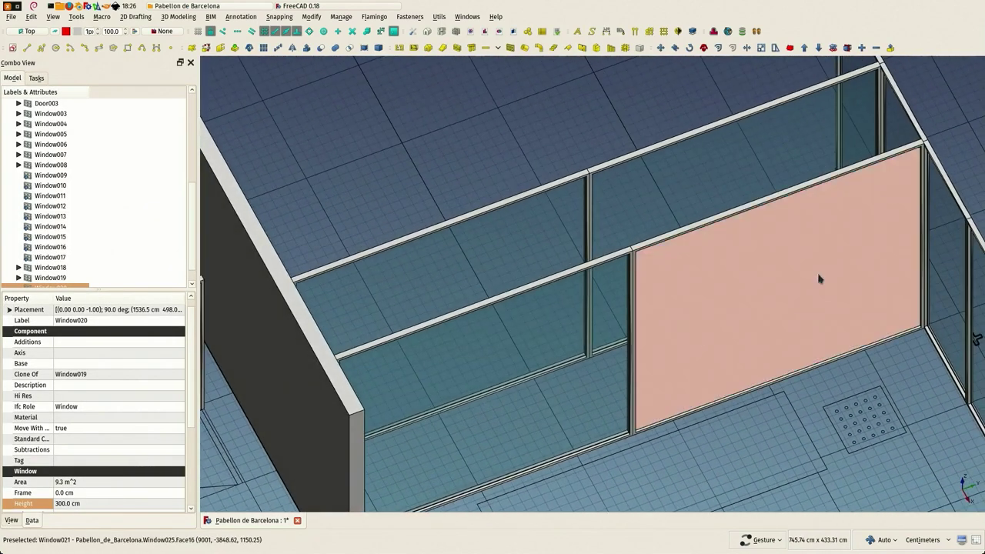
scroll(945, 139, up, 6)
scroll(894, 217, up, 5)
scroll(671, 332, down, 6)
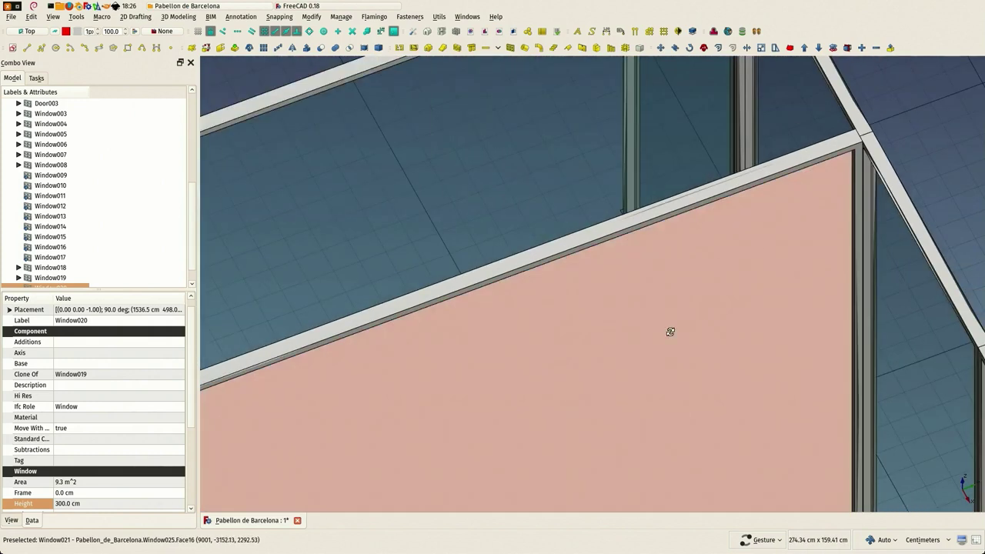
drag(631, 335, 712, 393)
right_drag(631, 401, 666, 158)
scroll(635, 244, up, 1)
scroll(635, 244, up, 3)
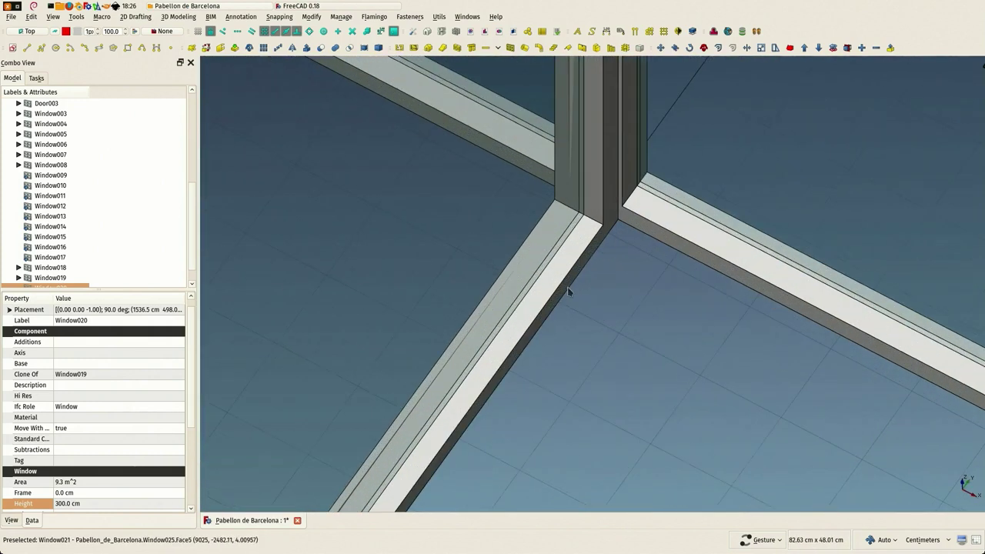
scroll(602, 237, down, 8)
drag(447, 301, 593, 311)
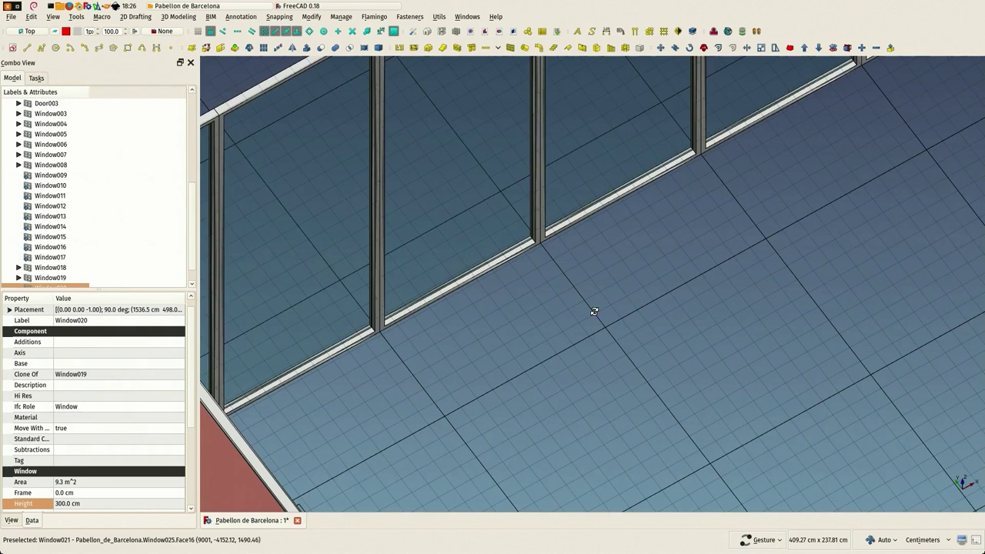
right_drag(519, 361, 933, 270)
scroll(451, 99, up, 5)
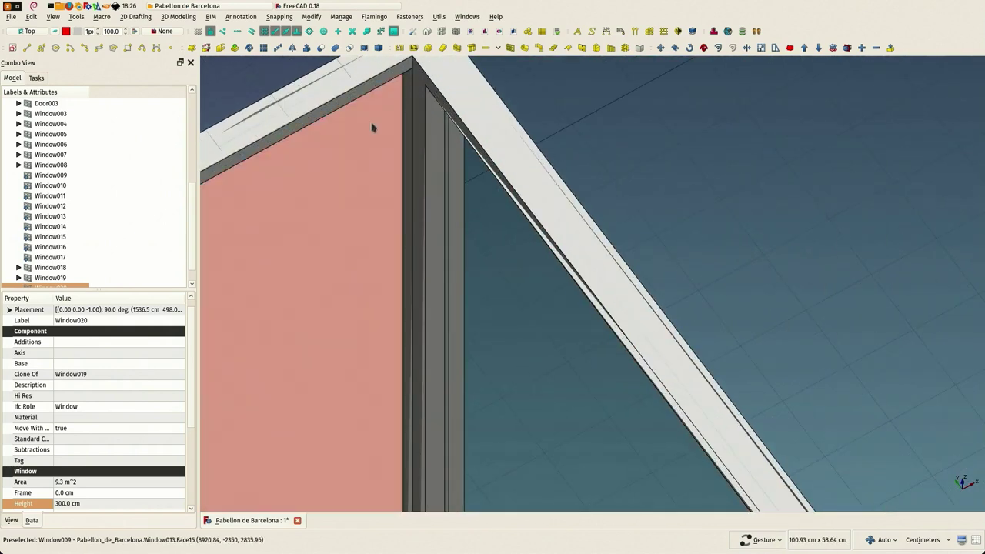
scroll(560, 254, down, 8)
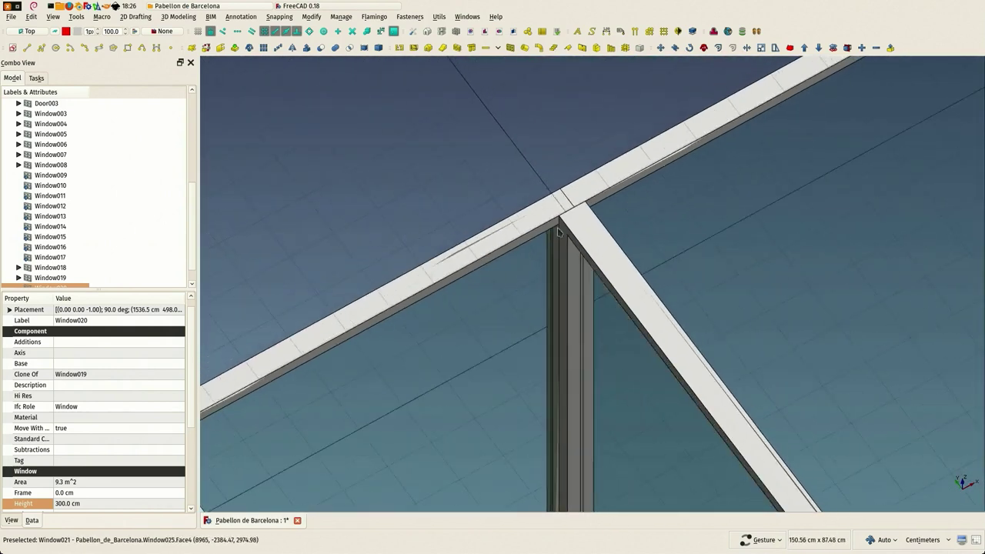
right_drag(479, 506, 655, 290)
scroll(655, 302, up, 2)
drag(627, 349, 638, 381)
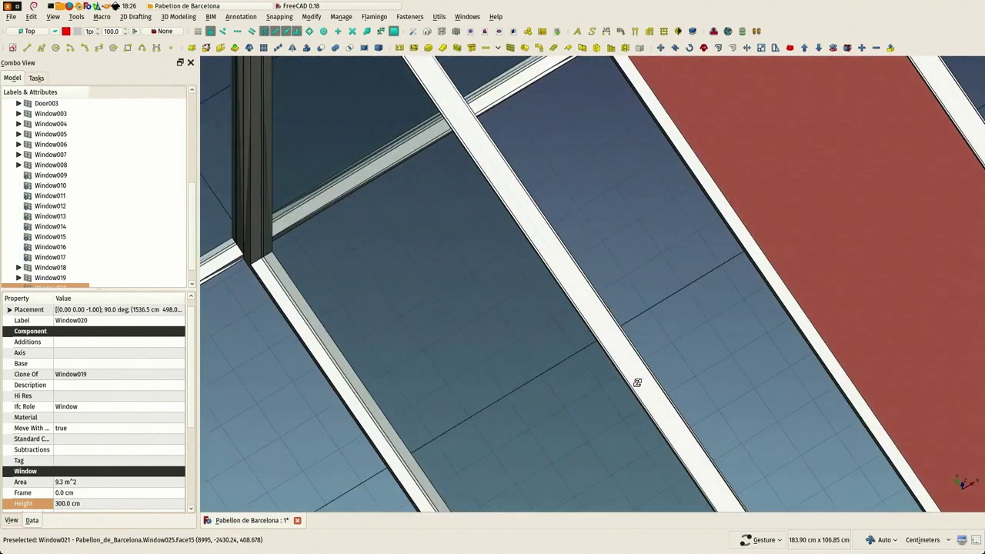
right_drag(580, 98, 618, 324)
scroll(642, 262, up, 9)
scroll(643, 262, down, 6)
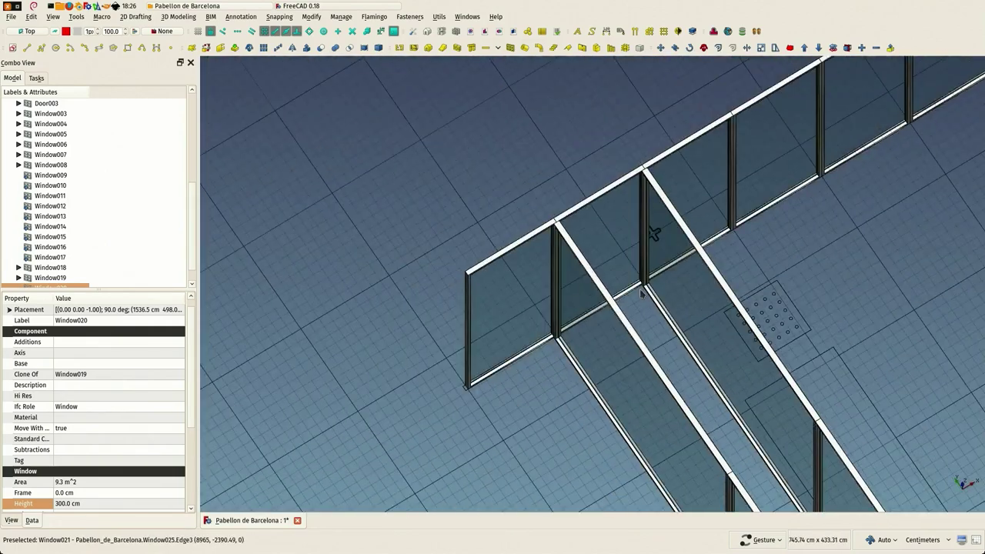
scroll(642, 291, down, 3)
drag(816, 343, 502, 269)
right_drag(498, 463, 509, 250)
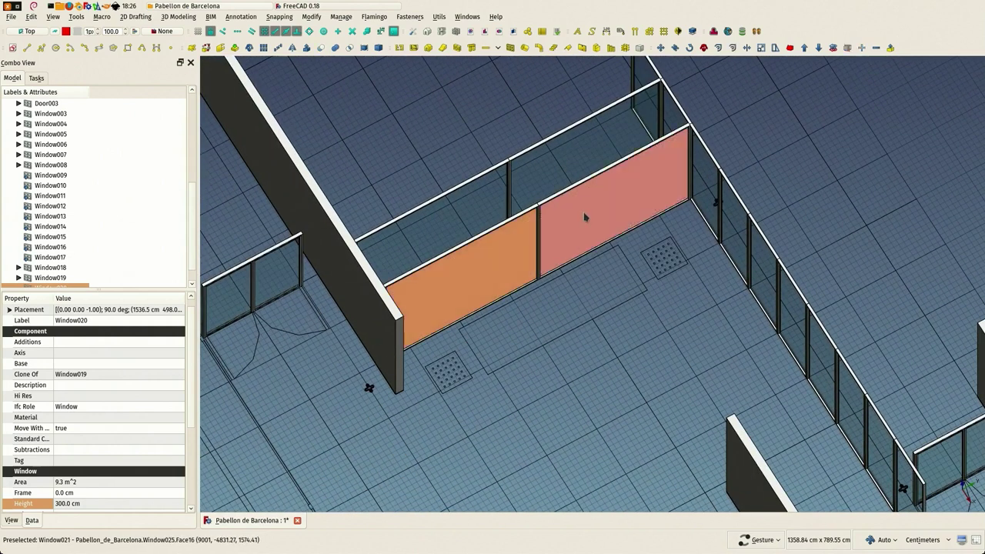
Move the two cloned windows 0.5 cm along X so their lower corner aligns with the panel row's mullion edge
scroll(717, 186, up, 5)
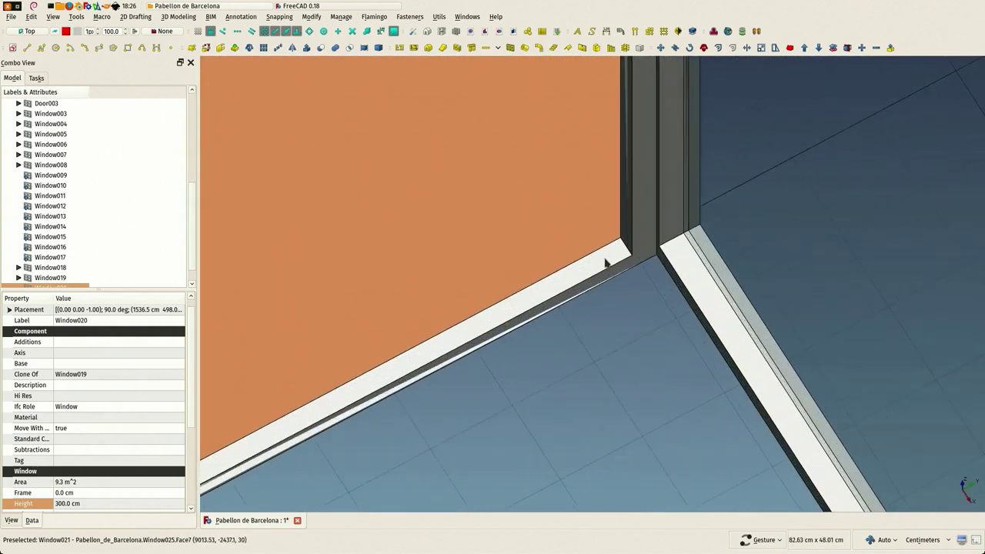
click(661, 47)
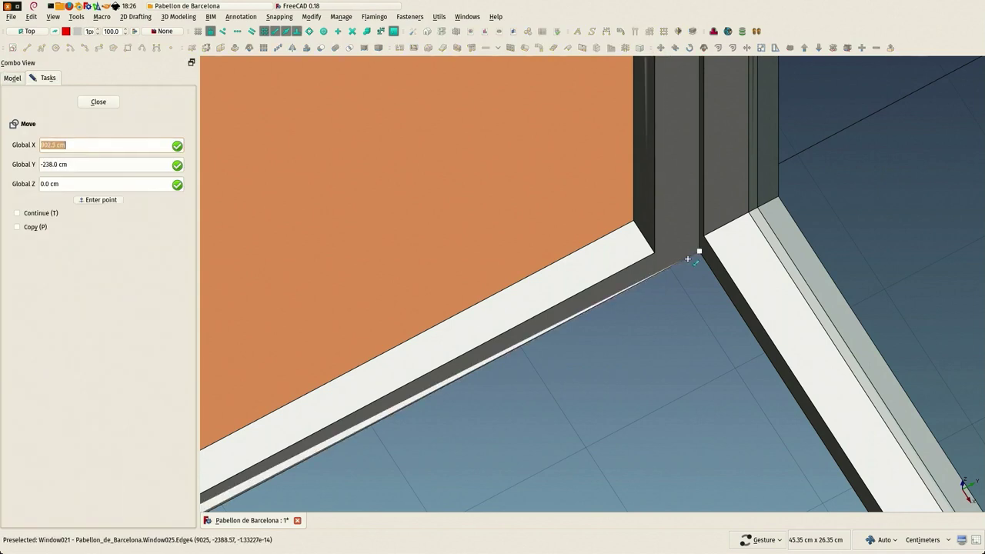
click(688, 258)
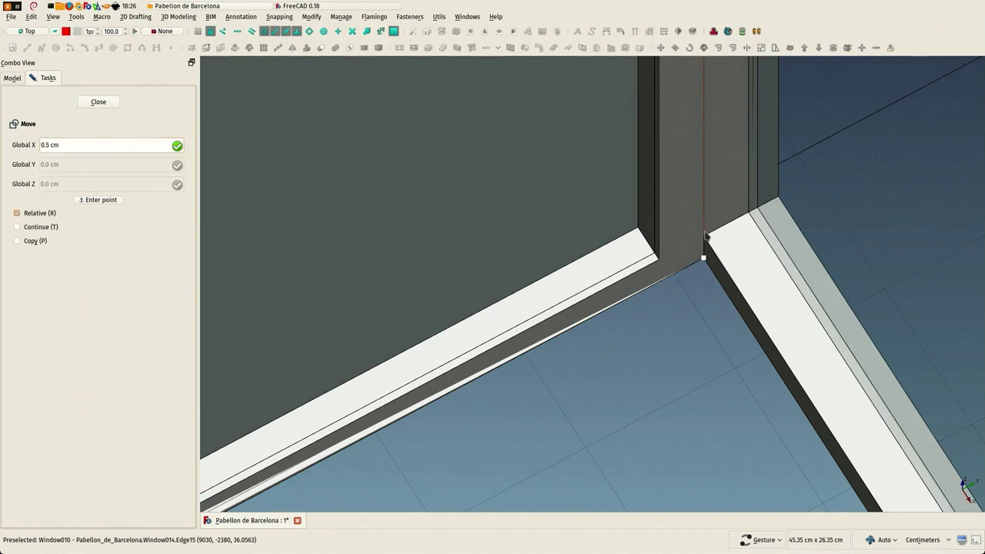
click(705, 234)
scroll(697, 277, down, 6)
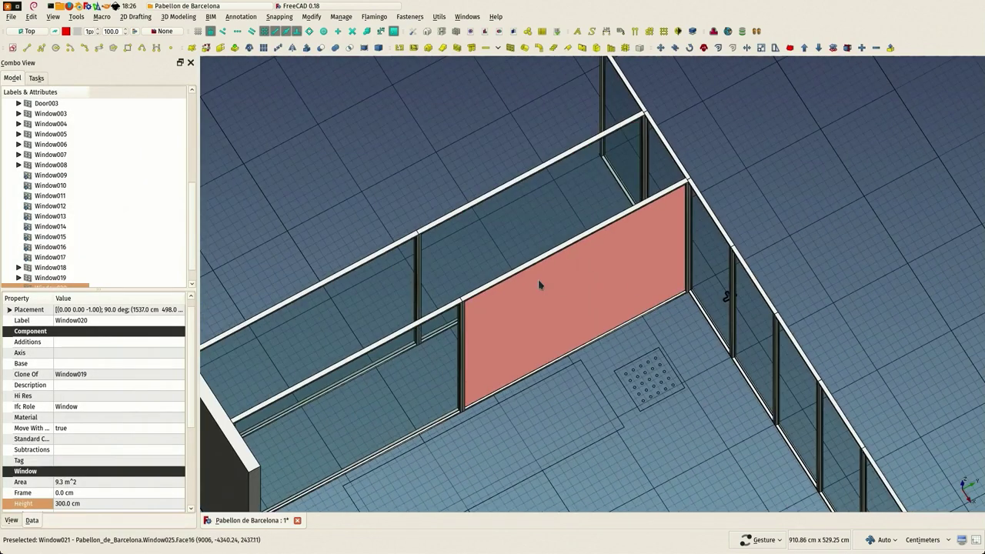
Save the pavilion project
drag(539, 285, 791, 313)
drag(668, 334, 677, 263)
scroll(767, 280, down, 4)
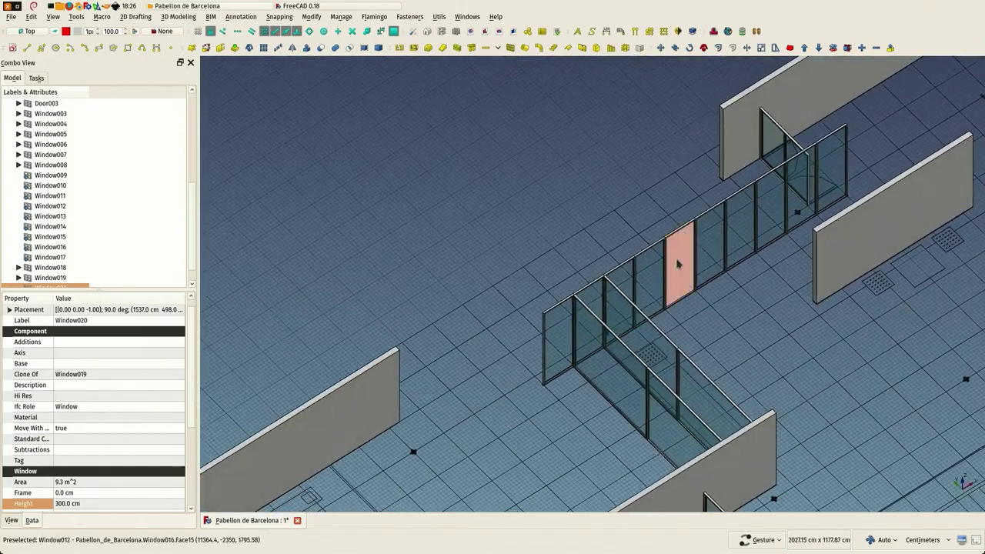
scroll(677, 263, down, 4)
drag(693, 229, 699, 302)
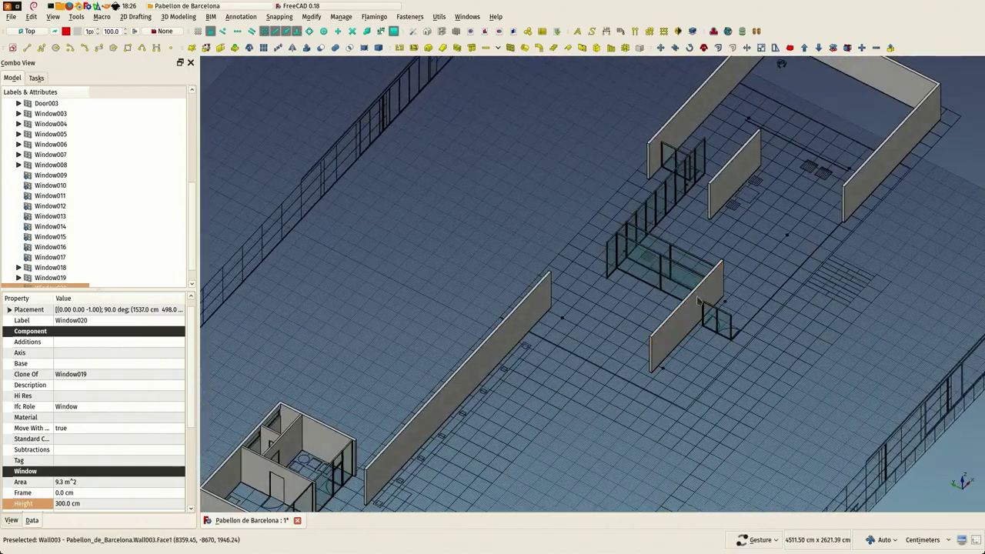
click(7, 17)
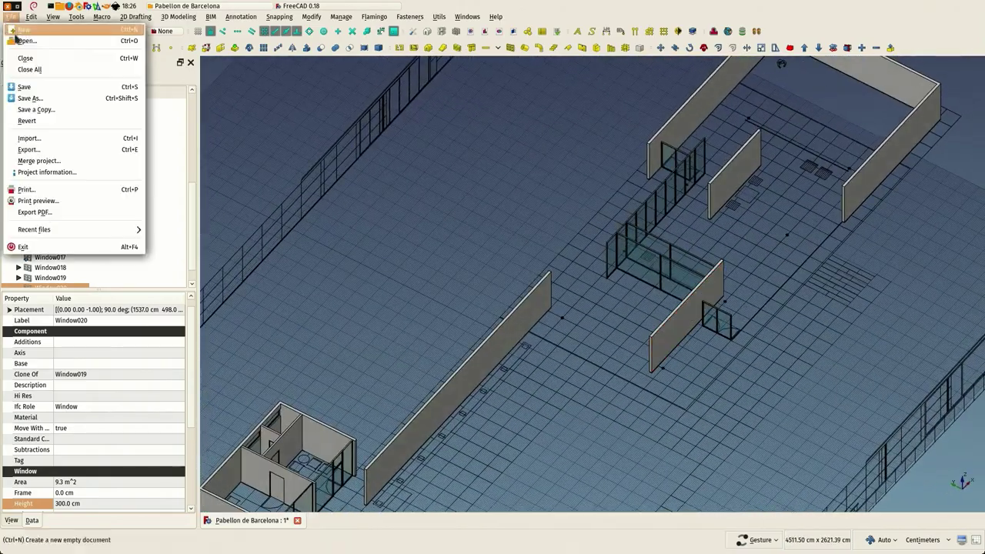
click(24, 86)
Examine the glass line and door swings at the free end of the two-pane window beside the wall
drag(566, 261, 453, 279)
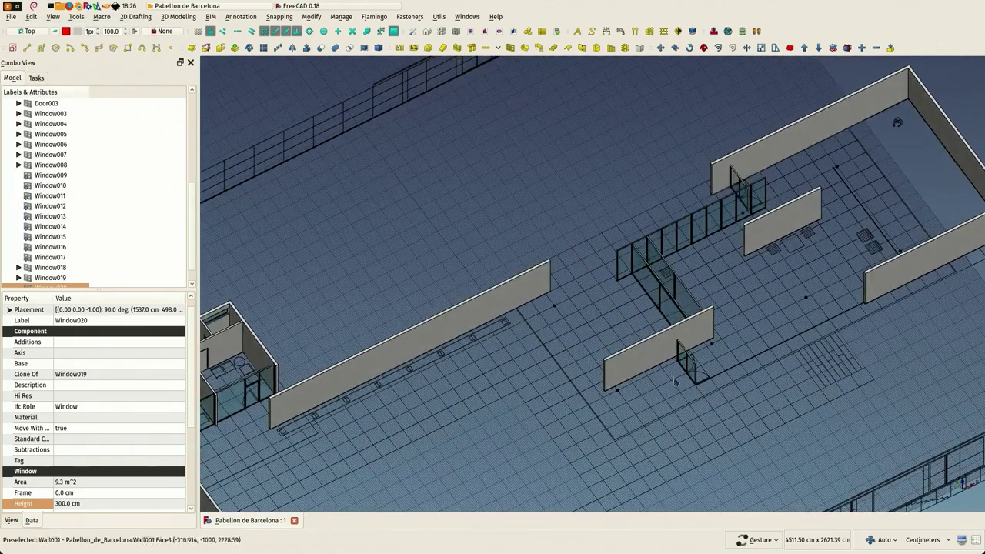
scroll(712, 382, up, 7)
scroll(641, 382, up, 5)
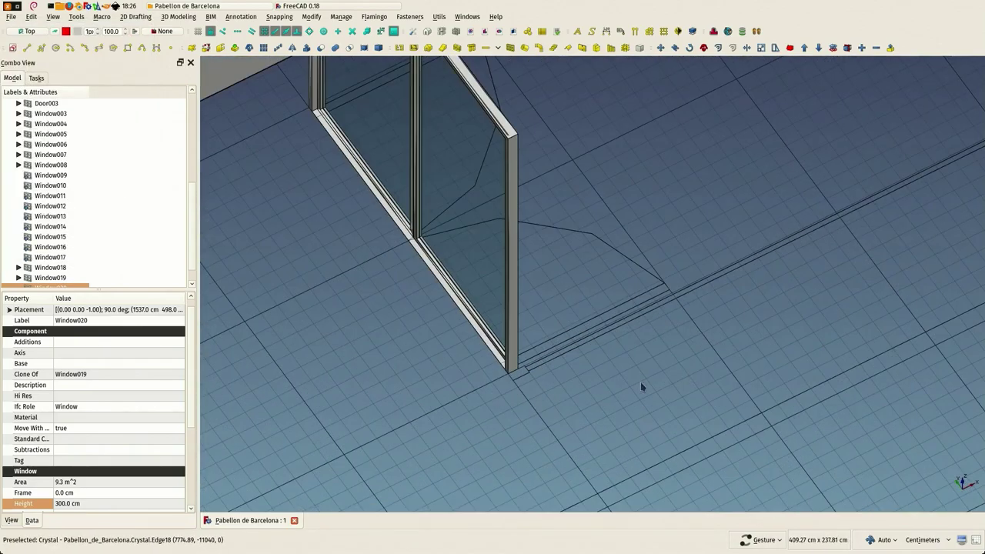
right_drag(724, 344, 431, 445)
scroll(485, 422, down, 2)
scroll(620, 377, down, 3)
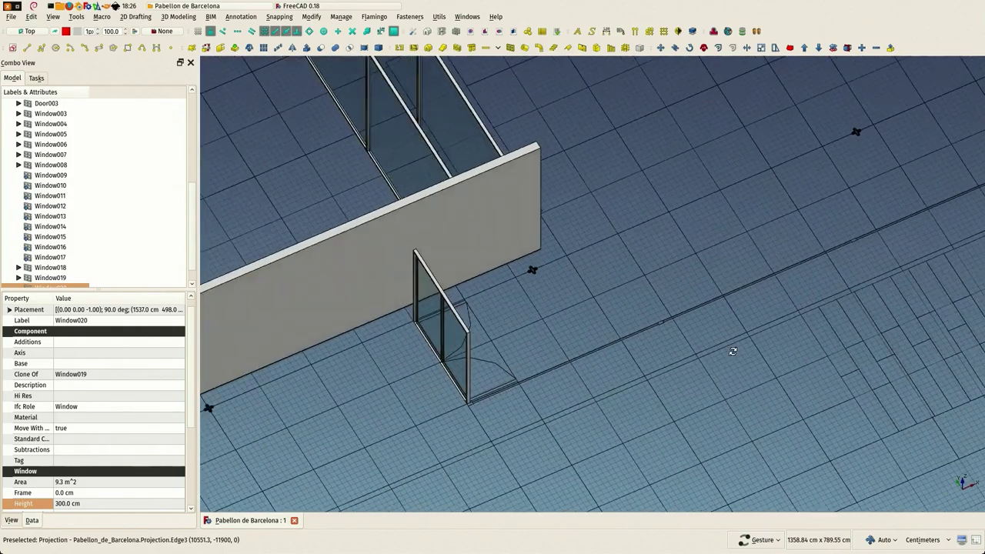
Examine the unfilled glass line running from the two-pane window's free end to the end of the opposite wall
scroll(688, 295, up, 6)
scroll(688, 291, down, 4)
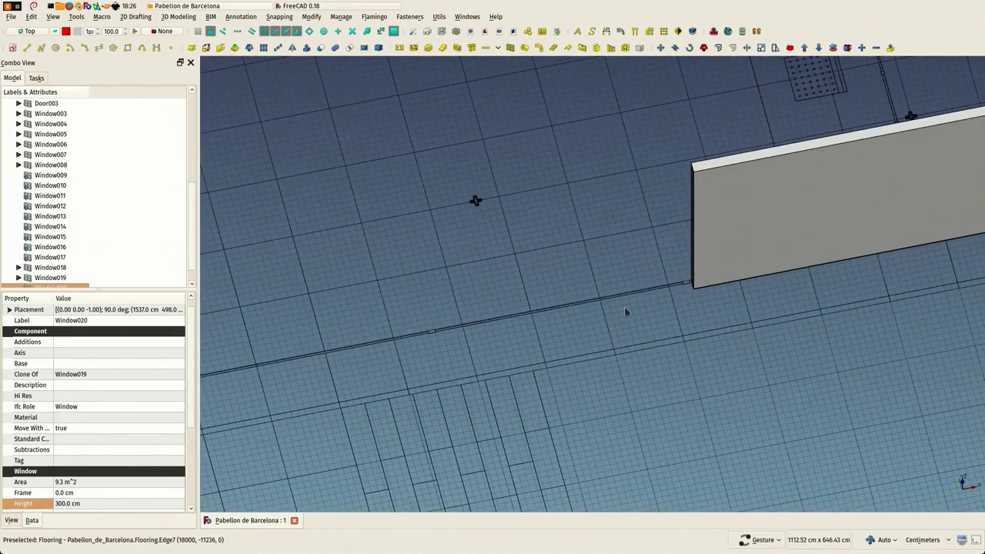
scroll(930, 233, up, 3)
right_drag(369, 345, 635, 249)
scroll(635, 249, down, 1)
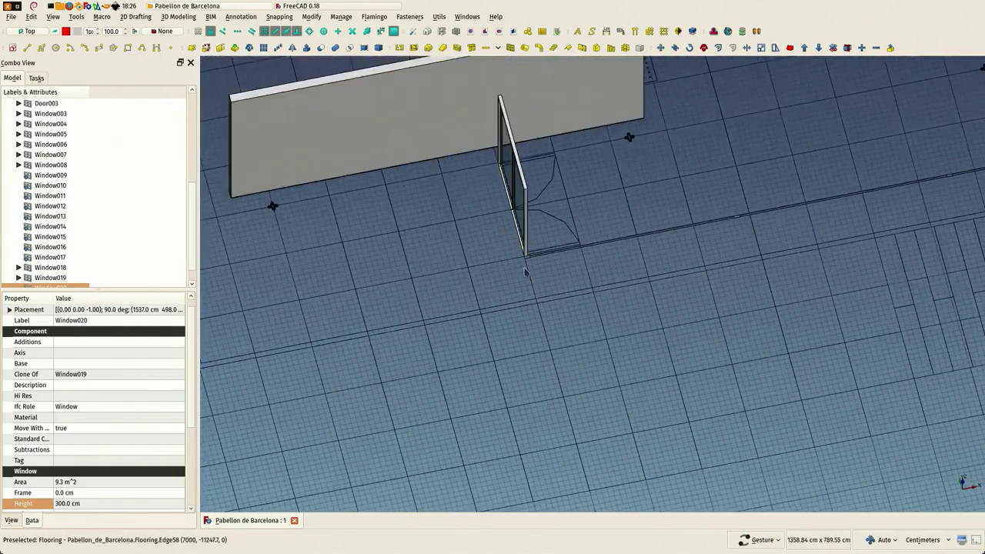
scroll(530, 266, up, 6)
right_drag(561, 276, 501, 311)
drag(501, 310, 472, 307)
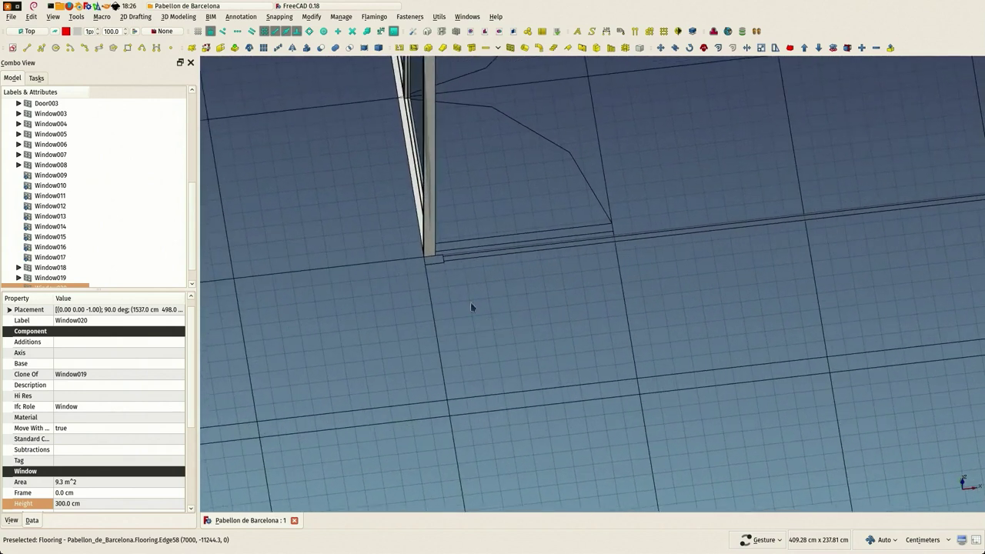
Dimension the unfilled glass line from the two-pane window's outer corner to the end corner of the opposite wall
click(609, 31)
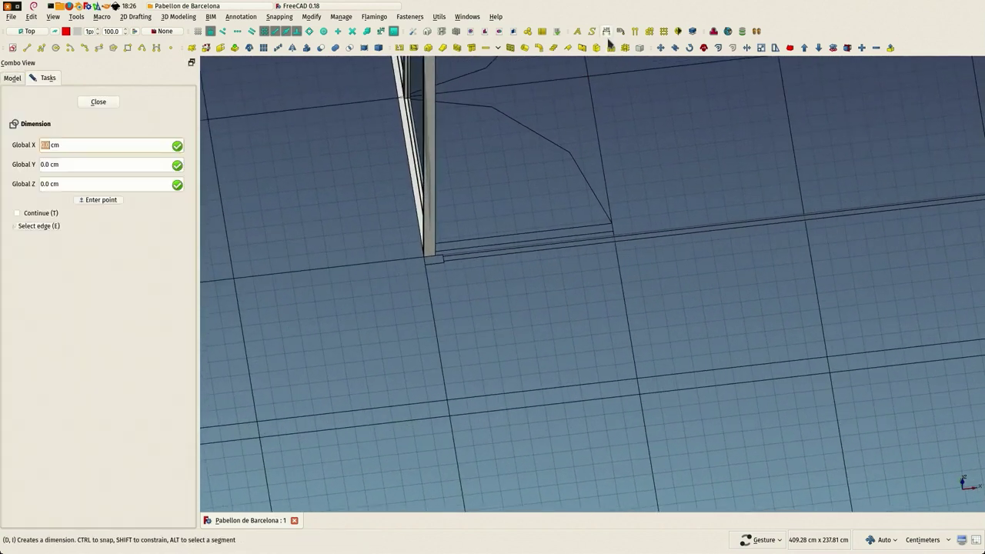
scroll(337, 298, down, 5)
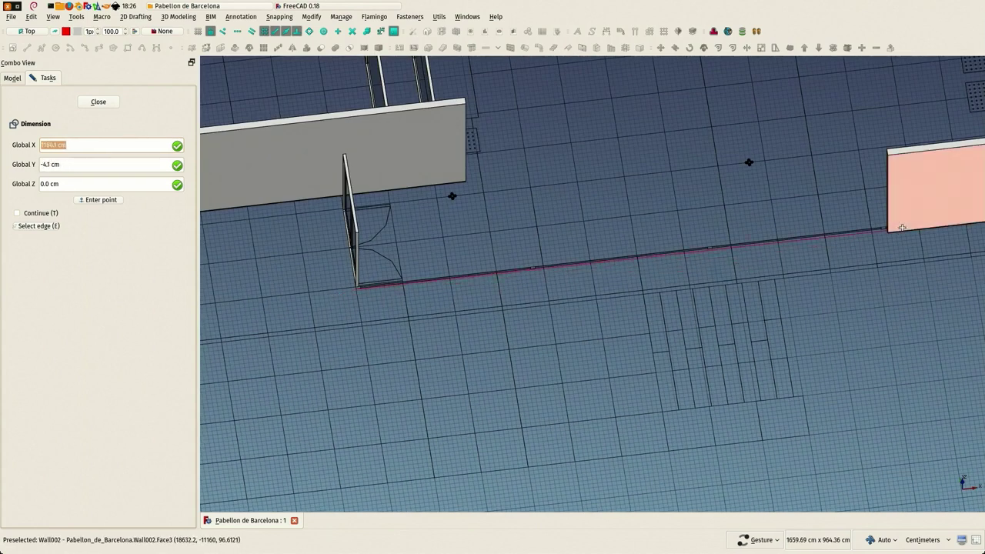
scroll(885, 237, up, 3)
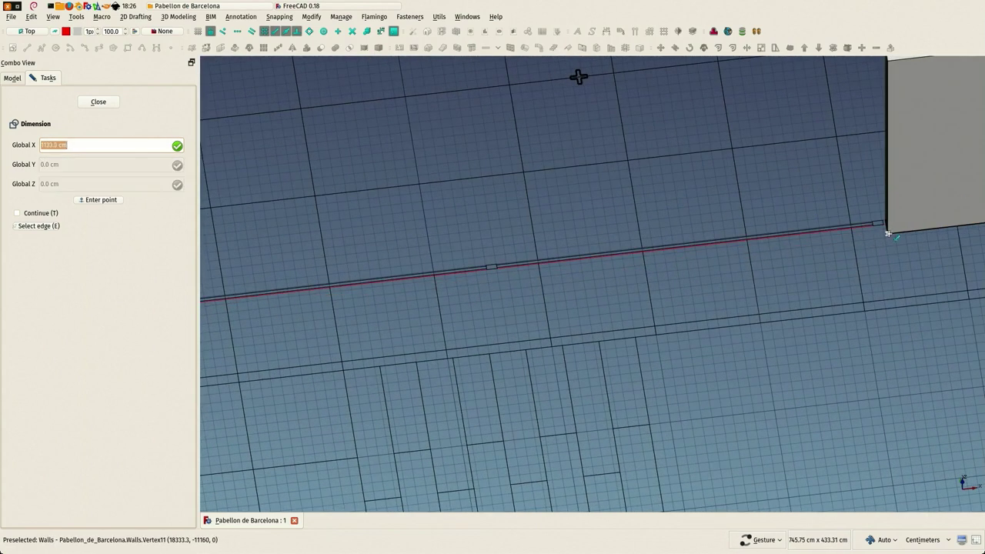
click(890, 233)
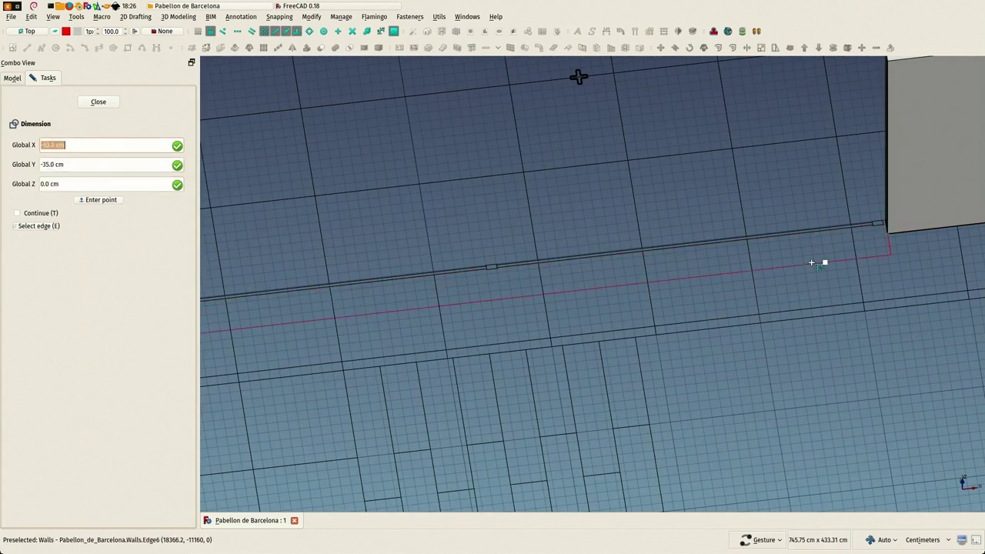
click(622, 288)
scroll(482, 312, up, 3)
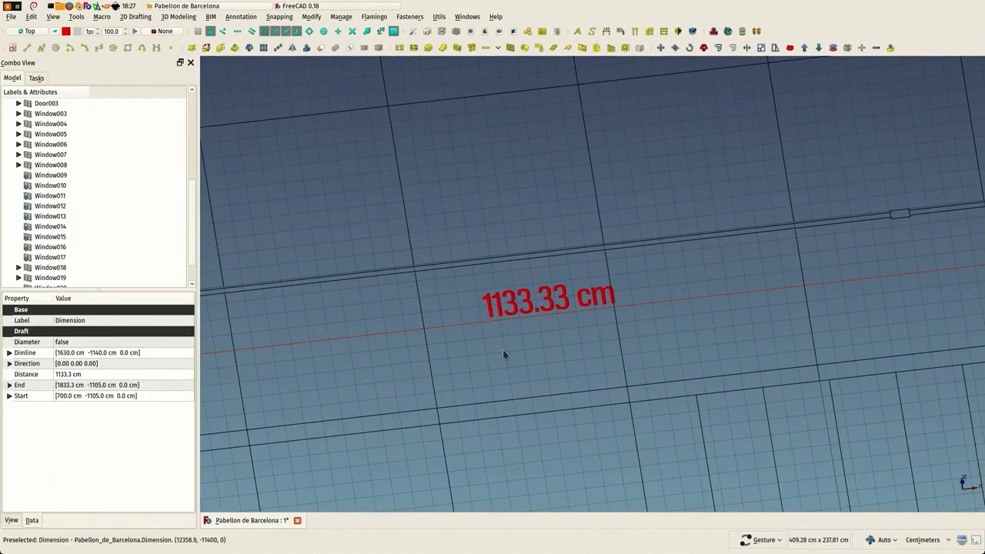
right_drag(502, 350, 501, 333)
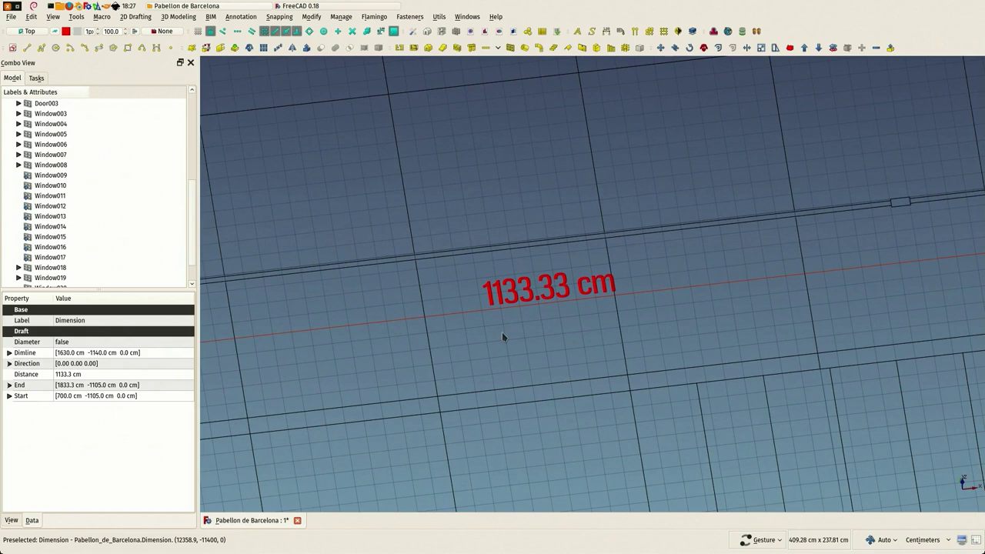
Switch to KCalc and divide the 1133.33 cm glass line length by three
key(XF86Calculator)
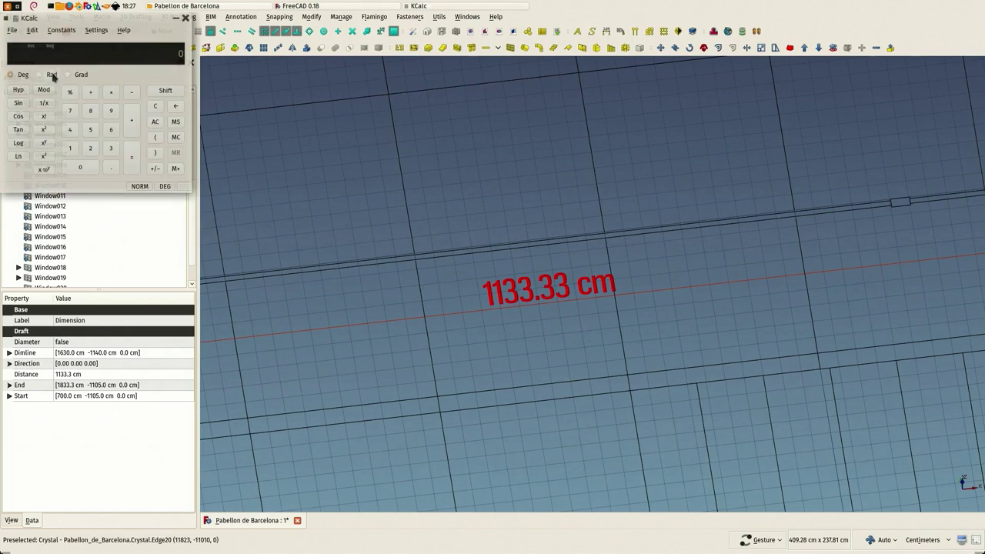
alt+drag(52, 74, 486, 365)
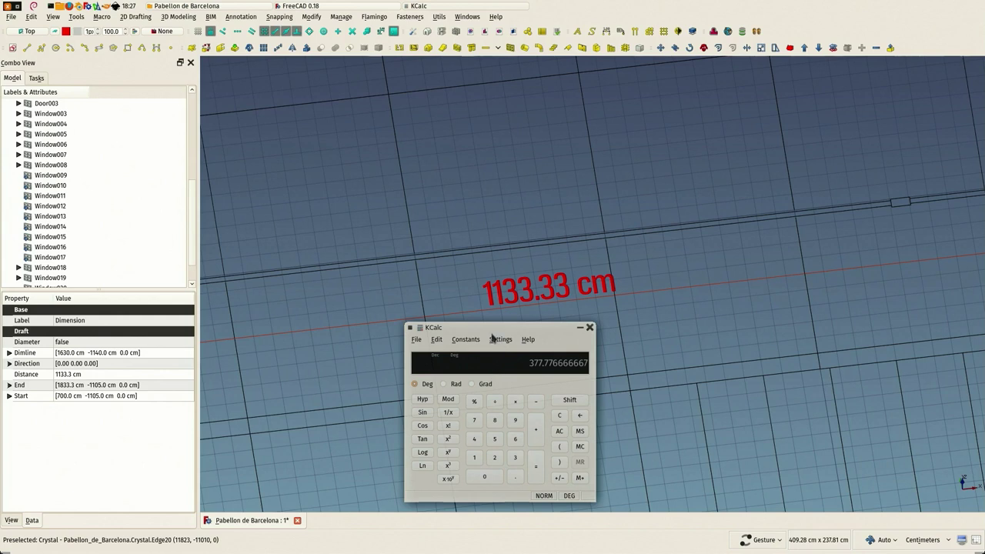
drag(486, 328, 875, 345)
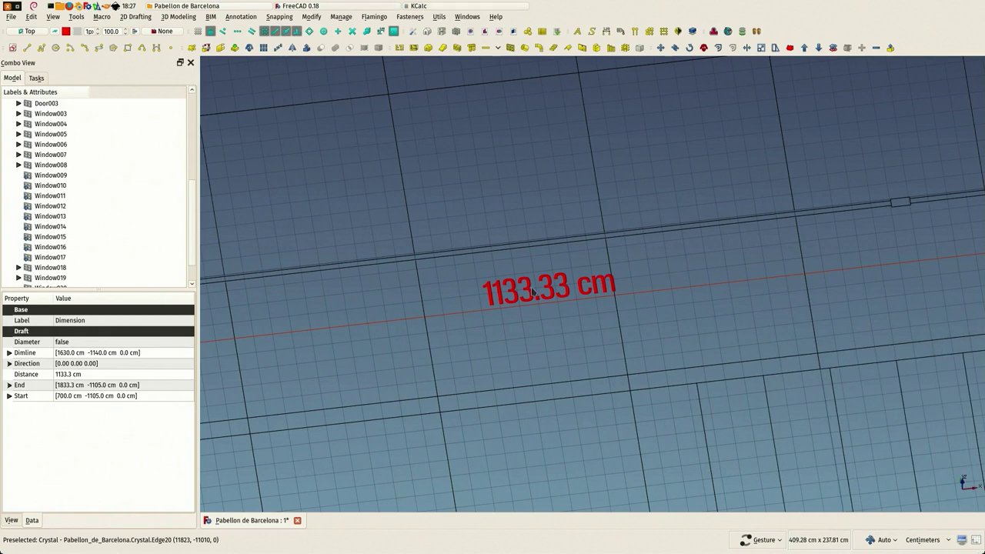
Place a new window with a 3 cm frame on the floor beside the dimensioned glass line
right_drag(521, 368, 465, 354)
scroll(454, 339, down, 6)
right_drag(217, 266, 426, 279)
click(601, 227)
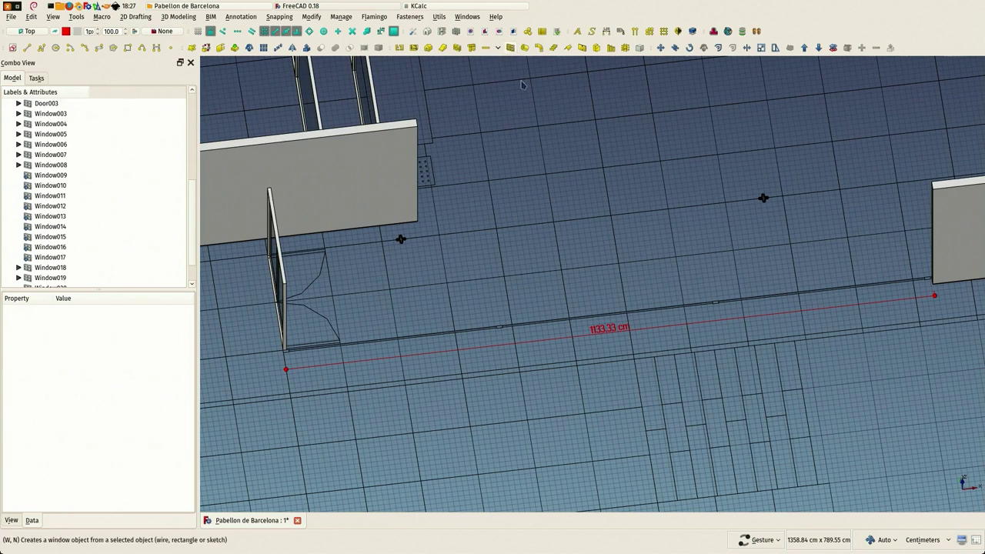
click(489, 294)
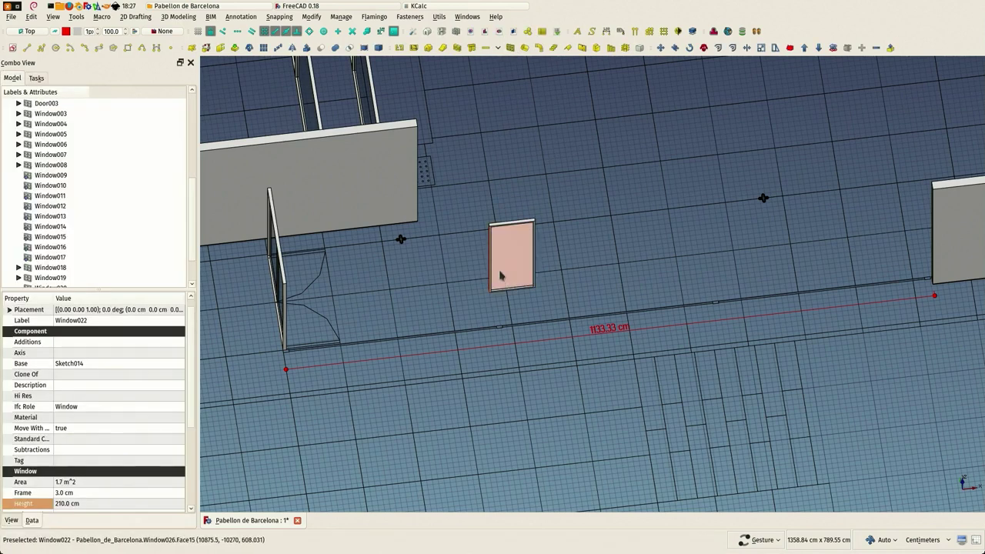
Set the new window's height to 300 cm and its width to 377.777 cm
scroll(84, 416, down, 3)
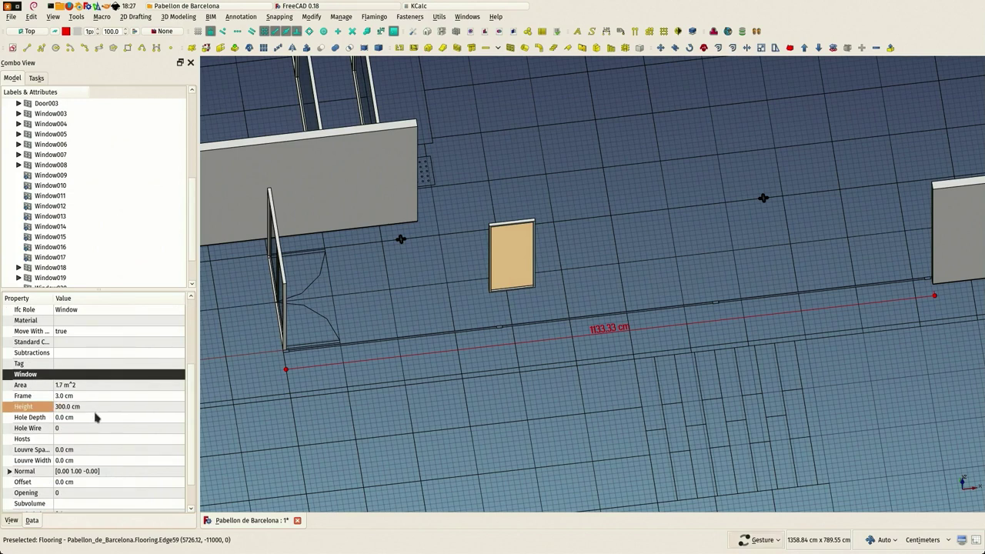
scroll(141, 471, down, 1)
click(100, 503)
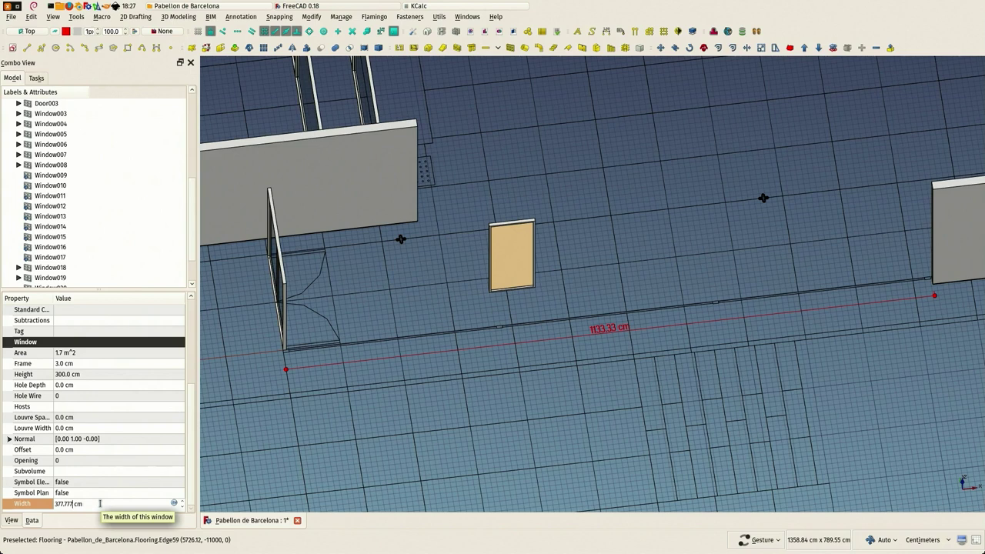
key(Return)
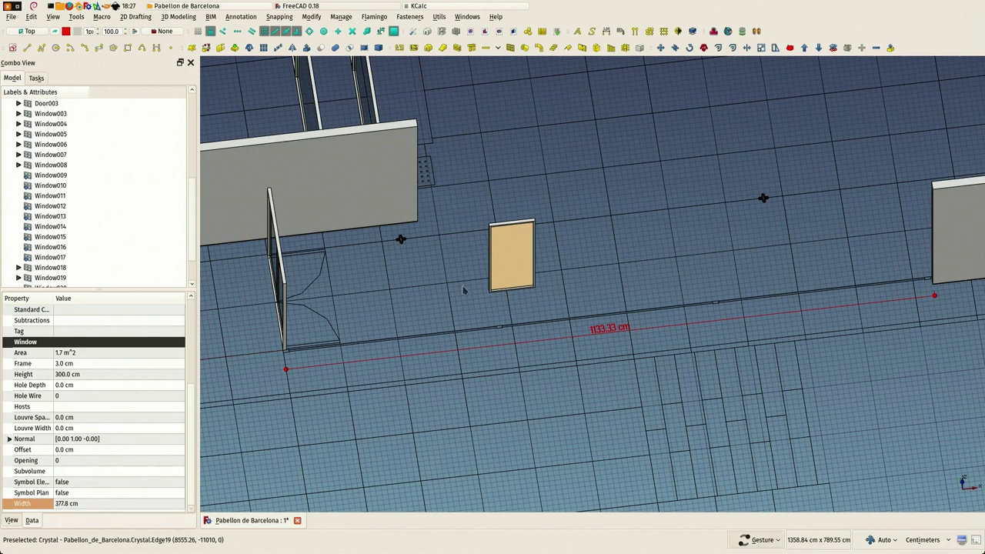
Move the resized window by its lower corner onto the start of the glass line, at the two-pane window's outer corner
scroll(525, 280, up, 3)
click(528, 269)
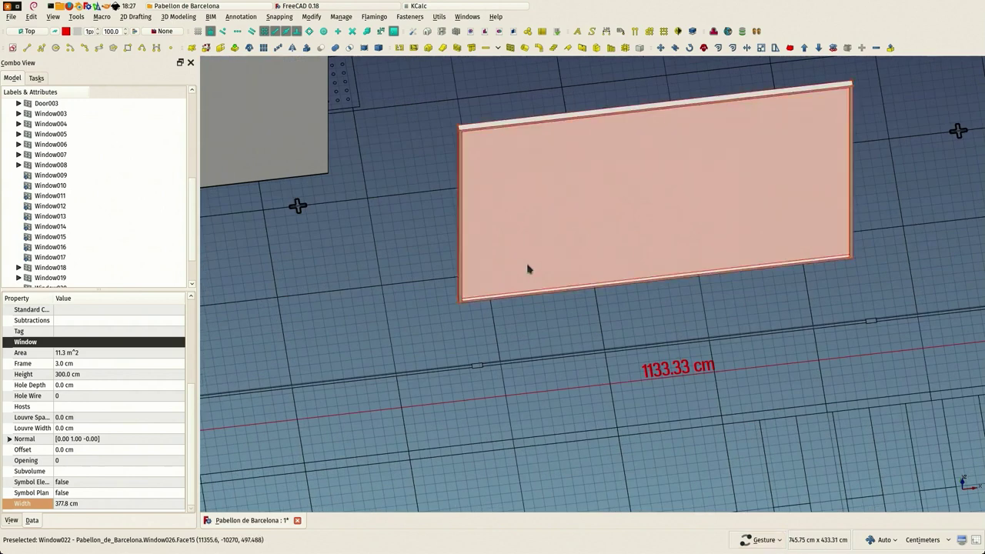
scroll(531, 266, down, 2)
scroll(476, 281, up, 5)
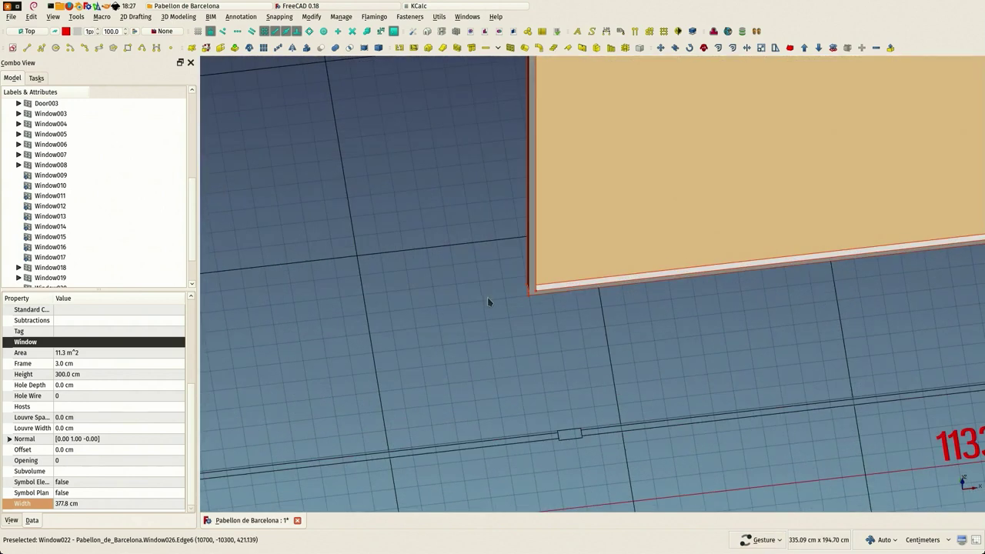
click(662, 48)
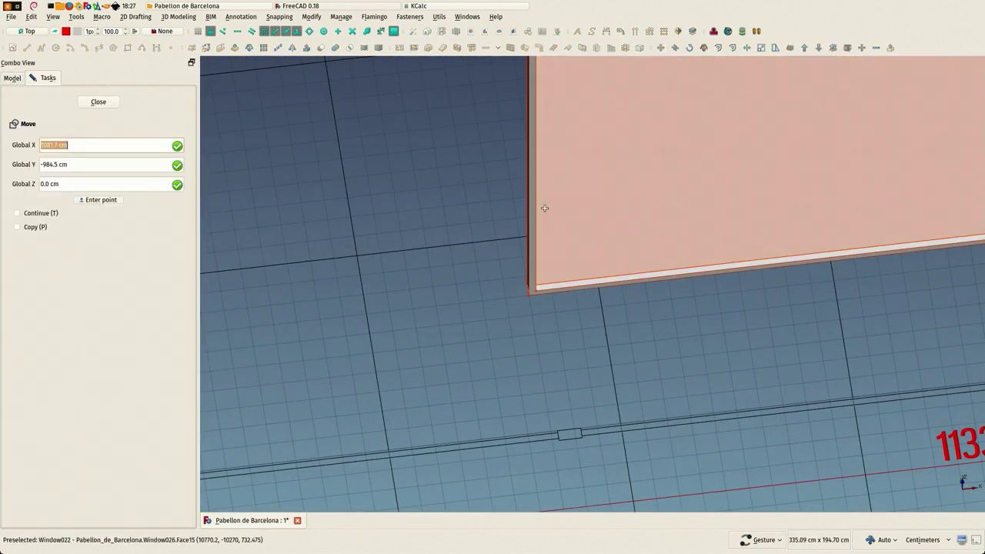
click(529, 278)
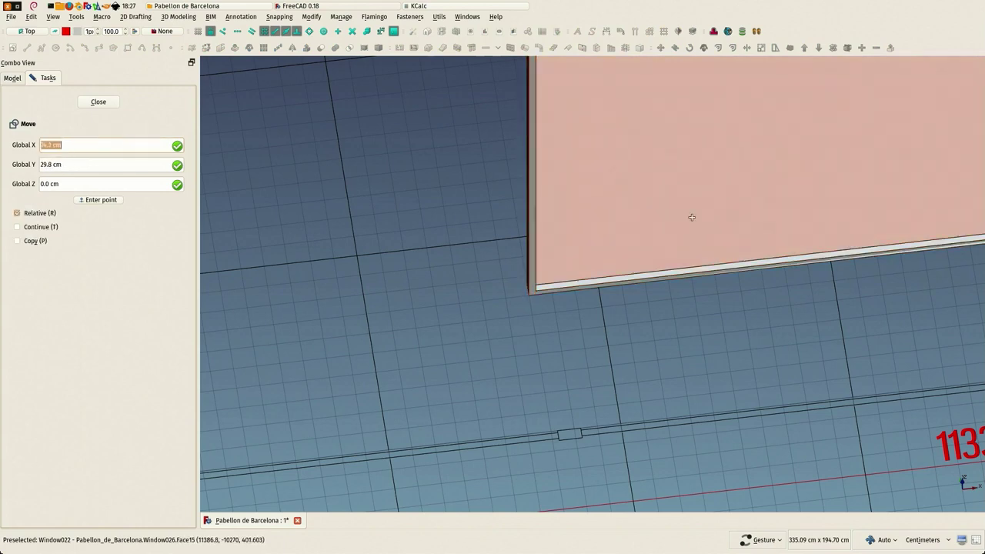
scroll(692, 216, down, 5)
scroll(360, 308, up, 5)
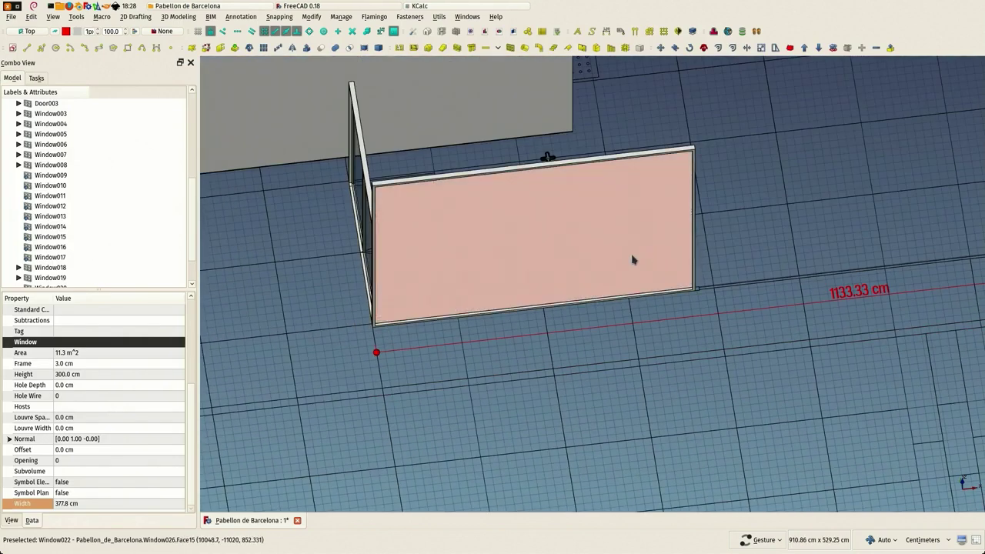
Clone the resized window and move the clone along the glass line so it butts against the original's far edge
drag(633, 257, 606, 266)
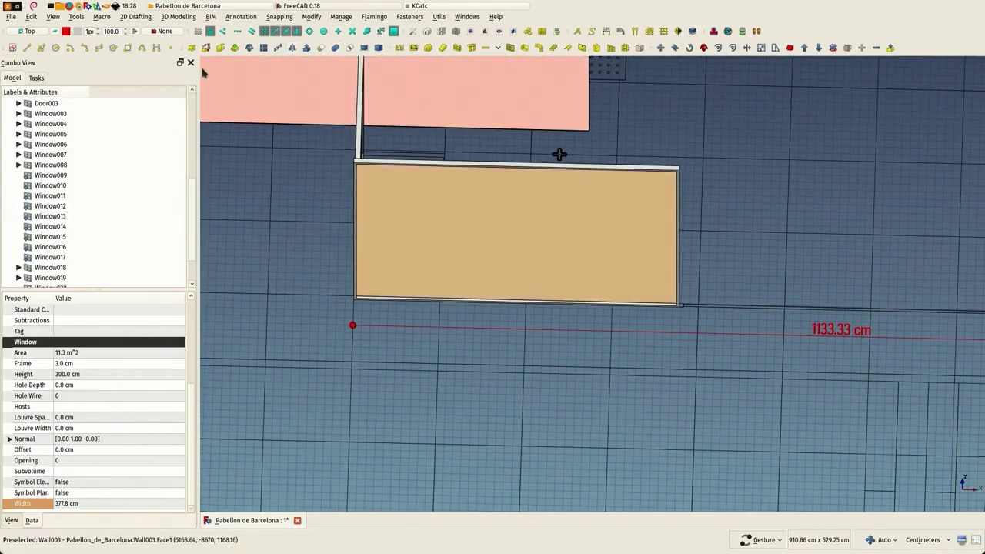
click(248, 47)
scroll(353, 281, up, 3)
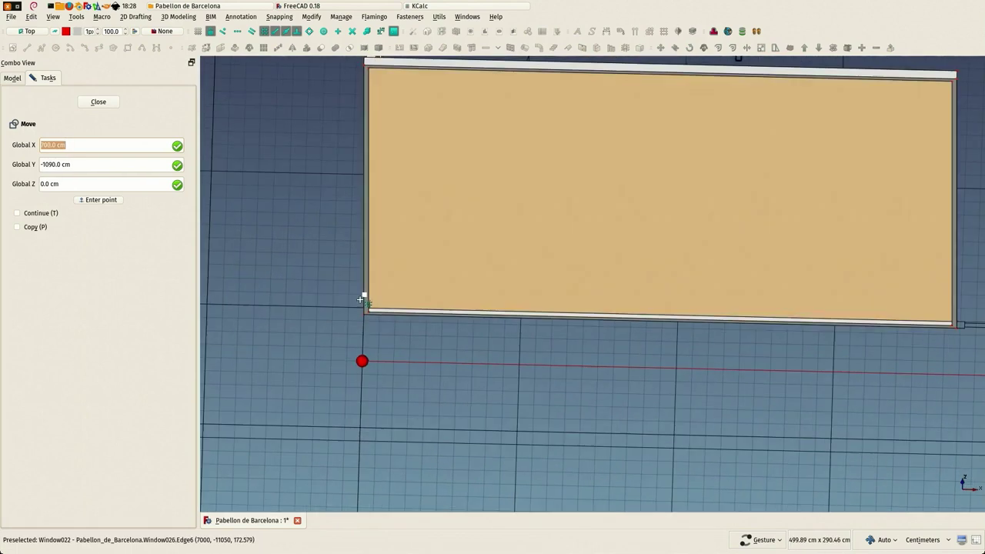
click(361, 301)
scroll(305, 269, down, 2)
scroll(731, 286, up, 4)
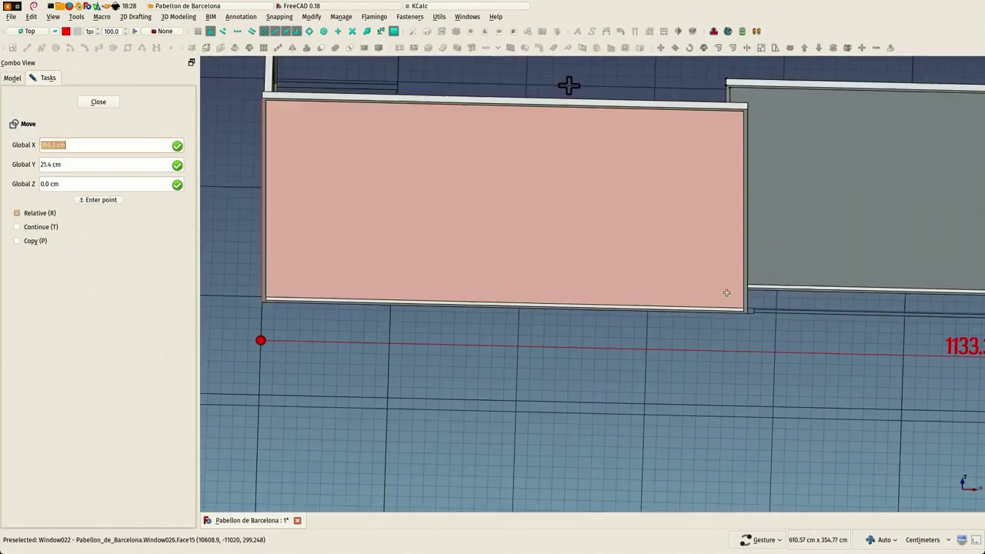
scroll(781, 299, up, 4)
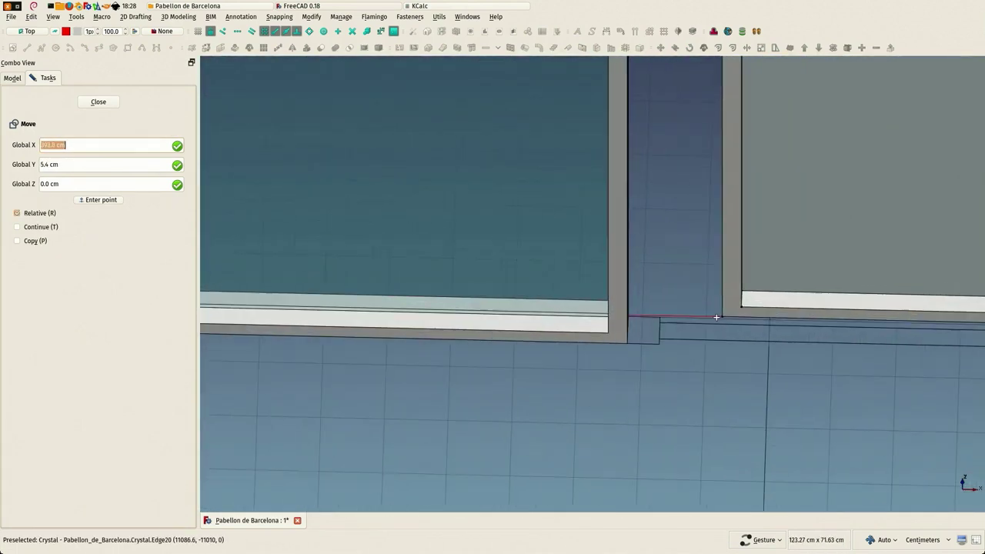
click(628, 335)
Clone the second window and attach the third pane to its far edge, filling the glass line up to the wall
scroll(484, 137, down, 5)
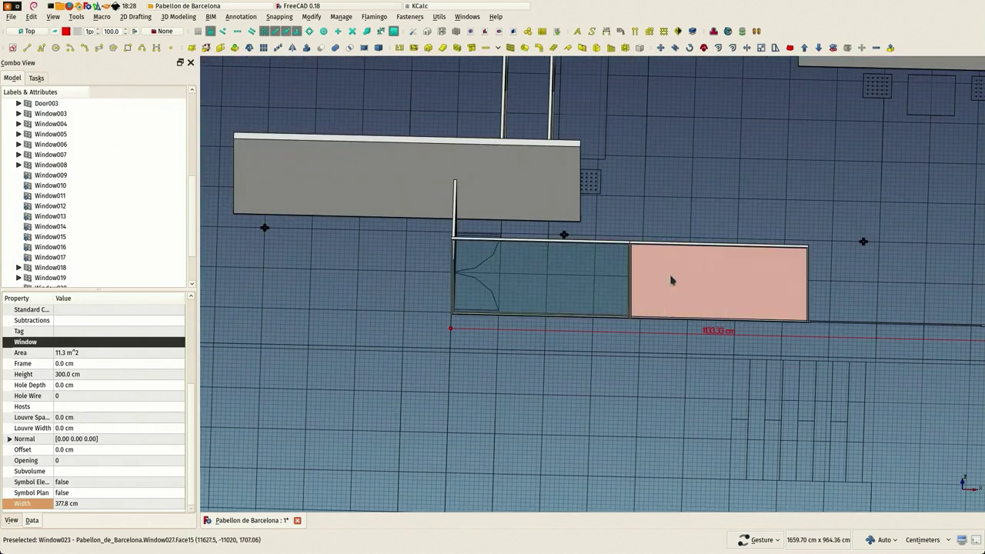
click(251, 49)
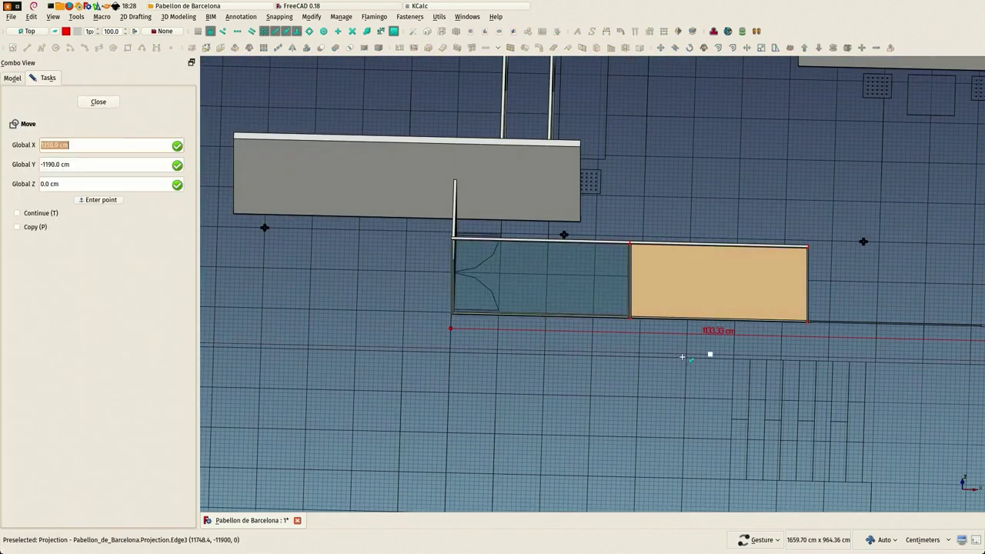
scroll(623, 308, up, 6)
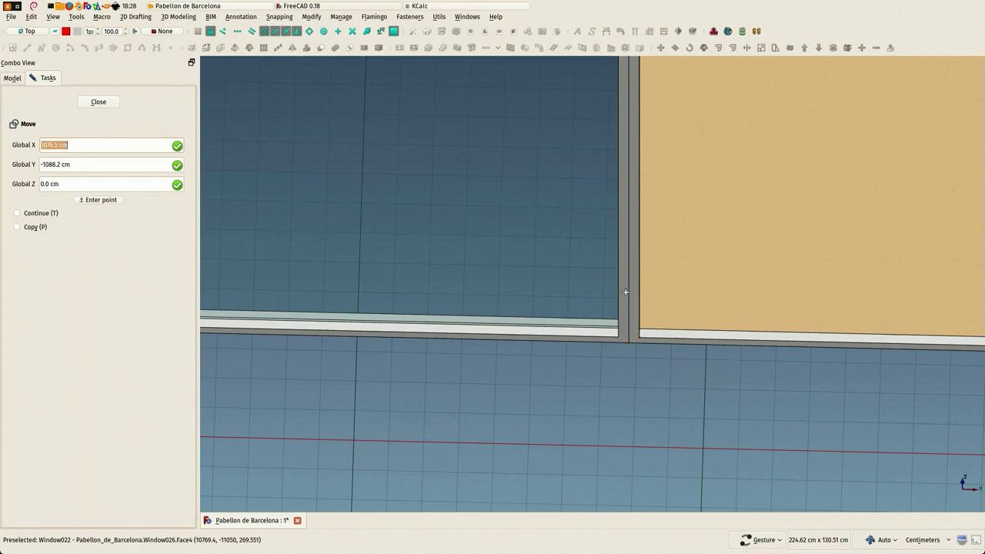
click(627, 294)
scroll(539, 262, down, 5)
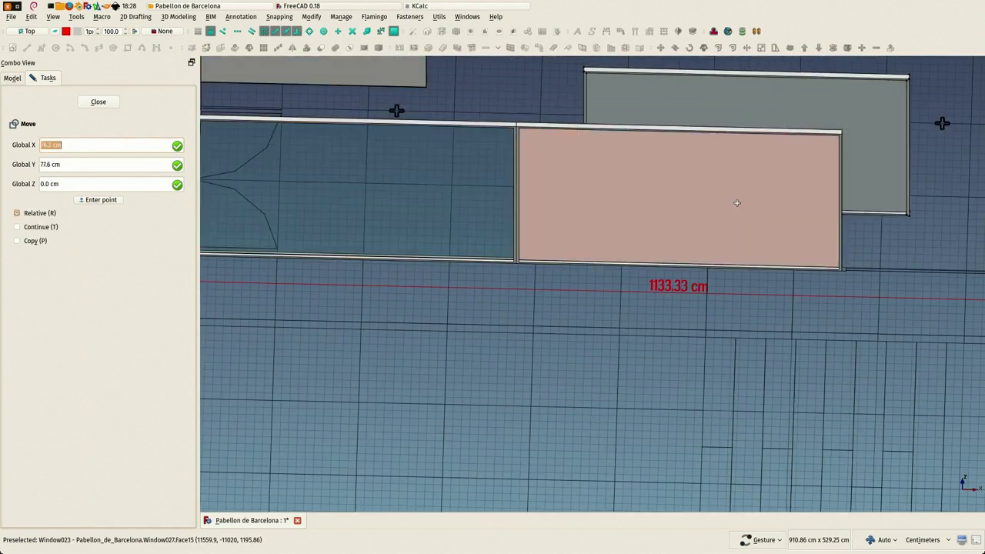
scroll(847, 273, up, 8)
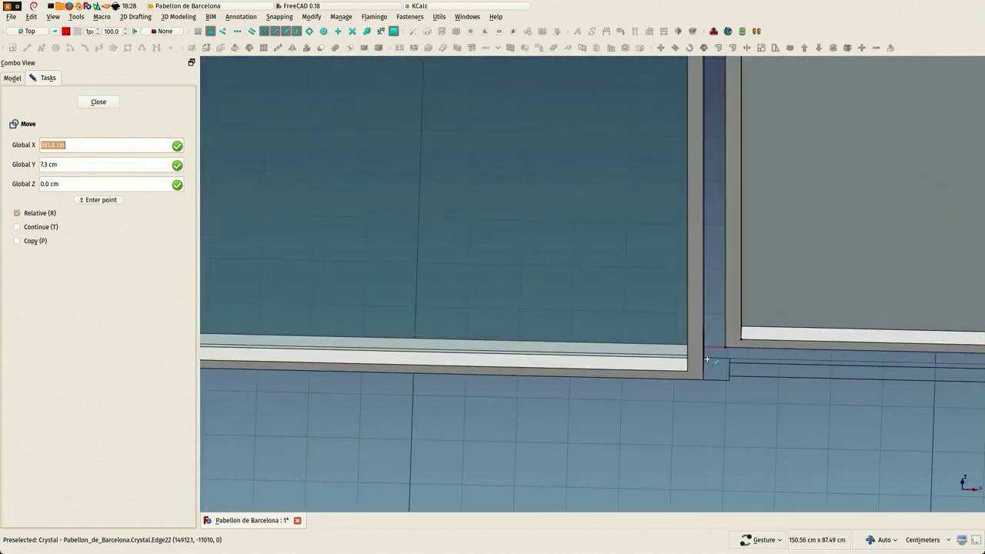
click(701, 372)
Examine how the third pane meets the end of the wall, checking the joint's top corner from the opposite side
scroll(701, 372, down, 5)
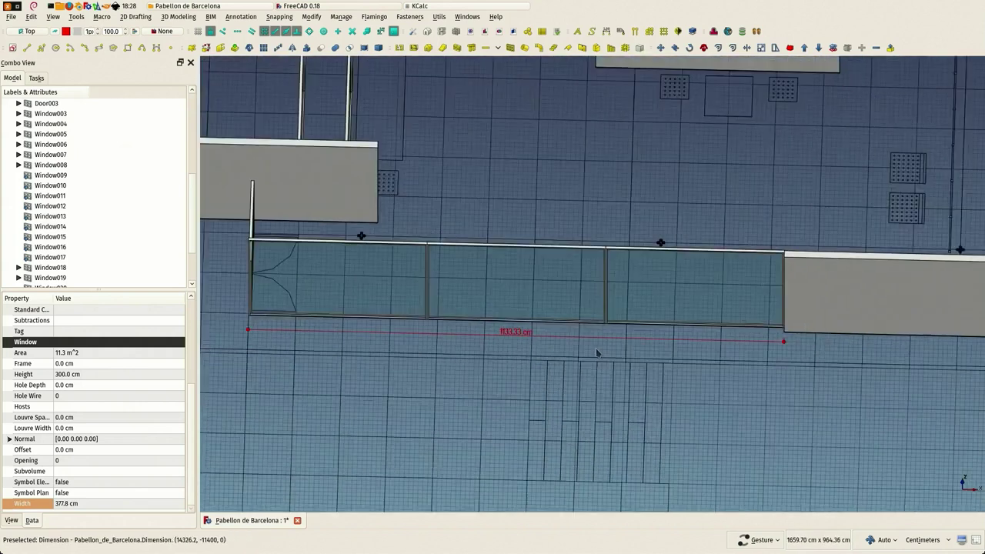
scroll(649, 264, up, 6)
drag(649, 264, 549, 324)
scroll(658, 368, down, 3)
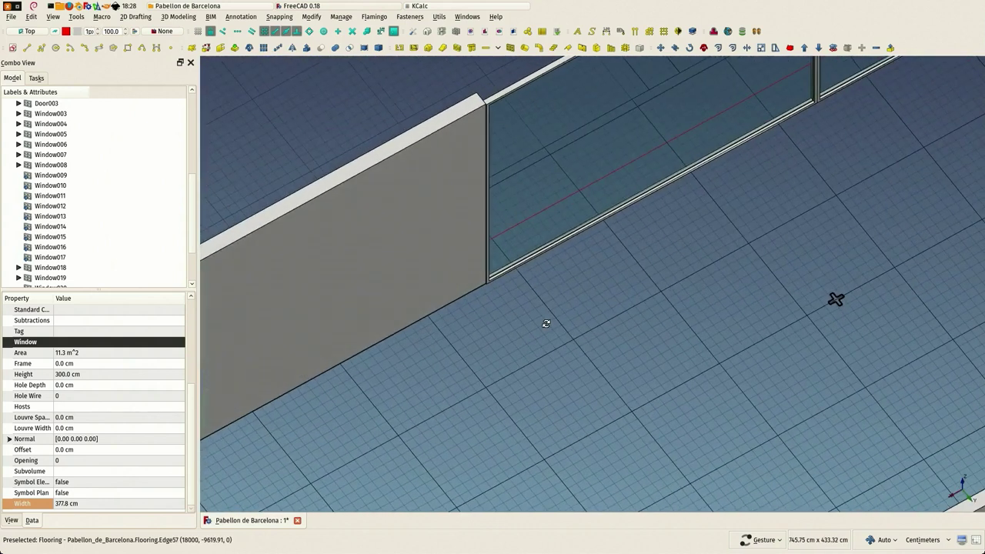
scroll(475, 113, up, 10)
scroll(531, 254, down, 8)
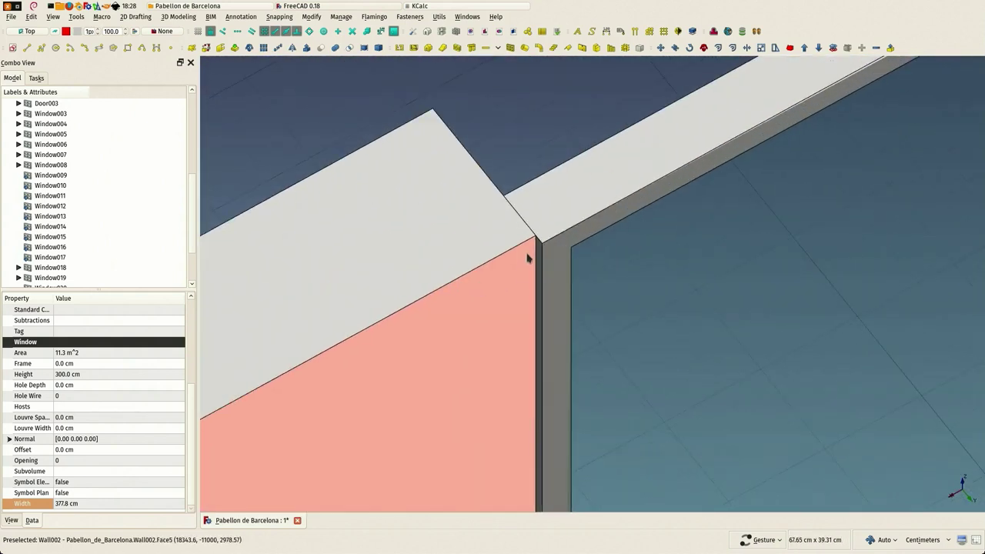
scroll(538, 239, down, 4)
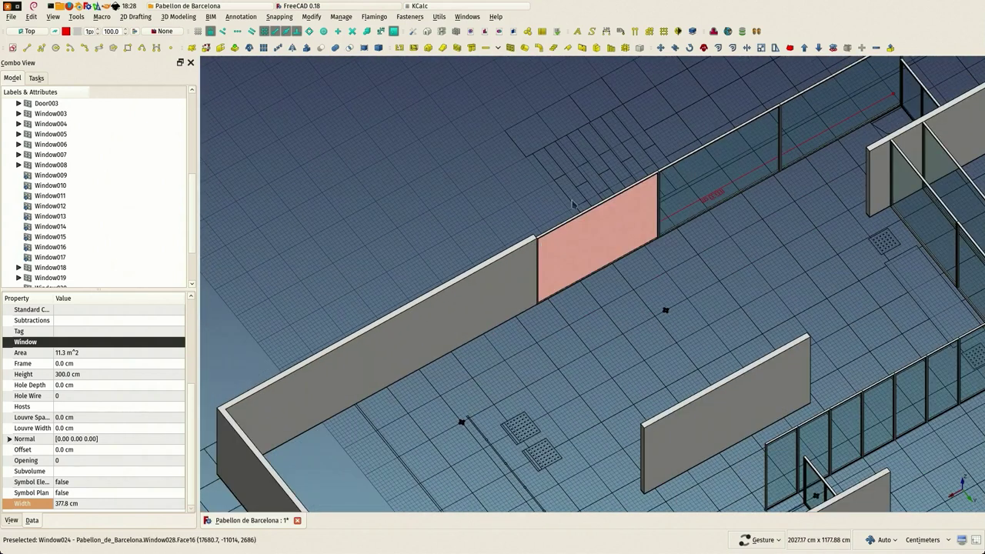
Move all three panes of the glass line together by the end pane's lower corner onto the wall's lower corner, making their faces flush
click(612, 246)
ctrl+click(816, 130)
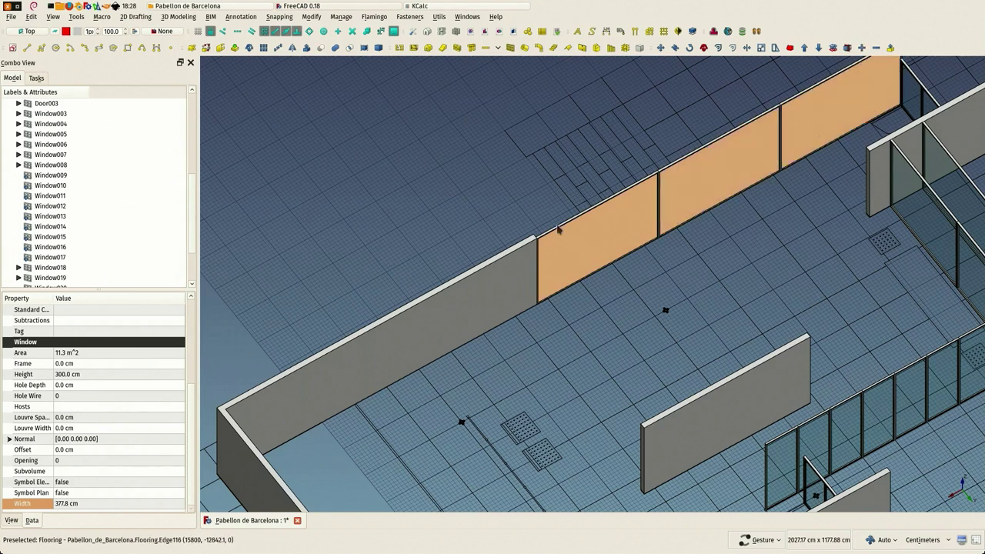
scroll(559, 229, up, 12)
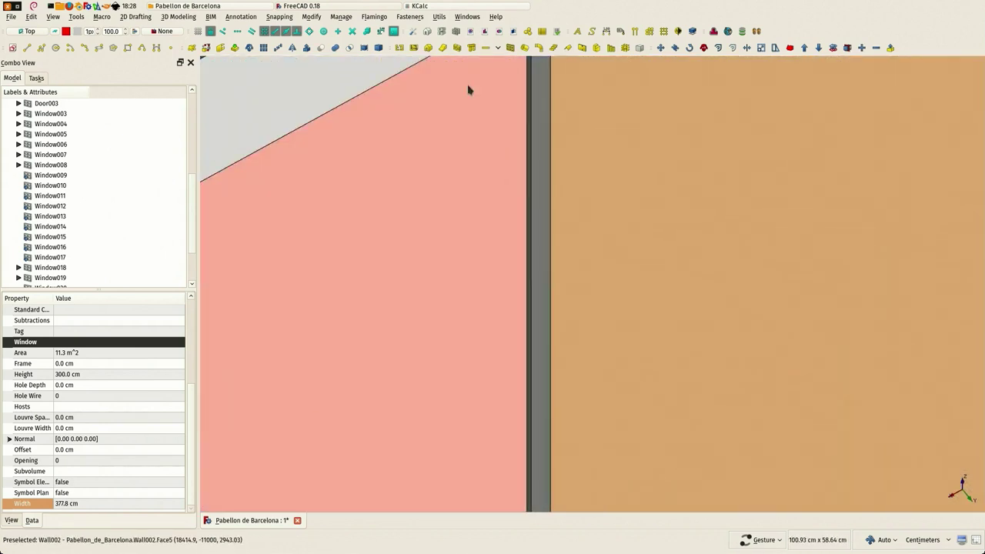
scroll(453, 404, down, 5)
right_drag(428, 366, 503, 151)
scroll(525, 398, up, 8)
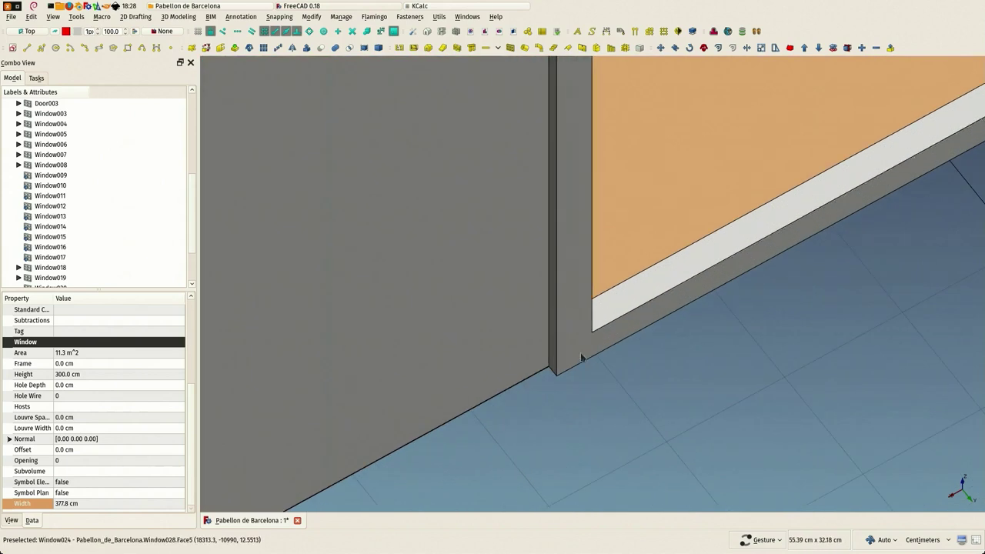
click(658, 49)
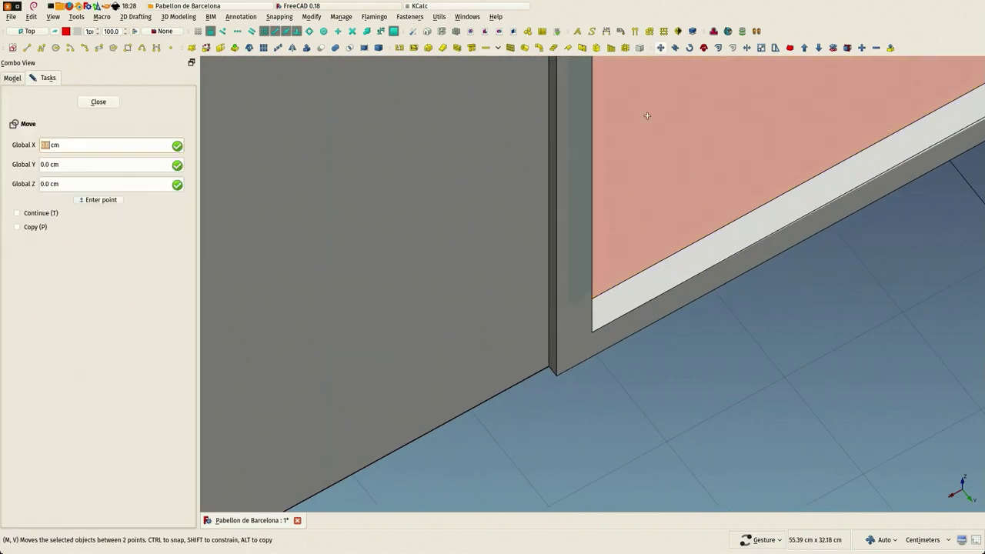
click(558, 350)
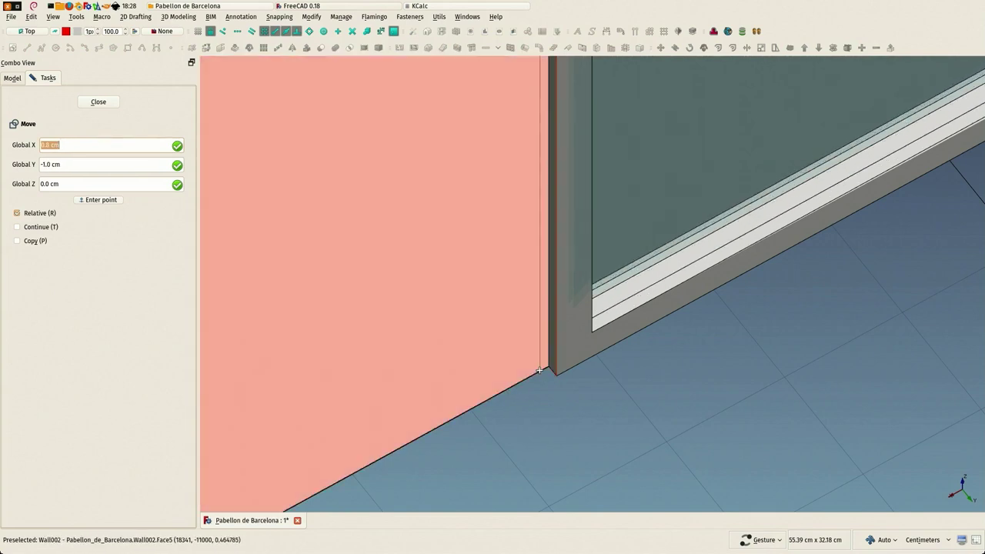
click(544, 375)
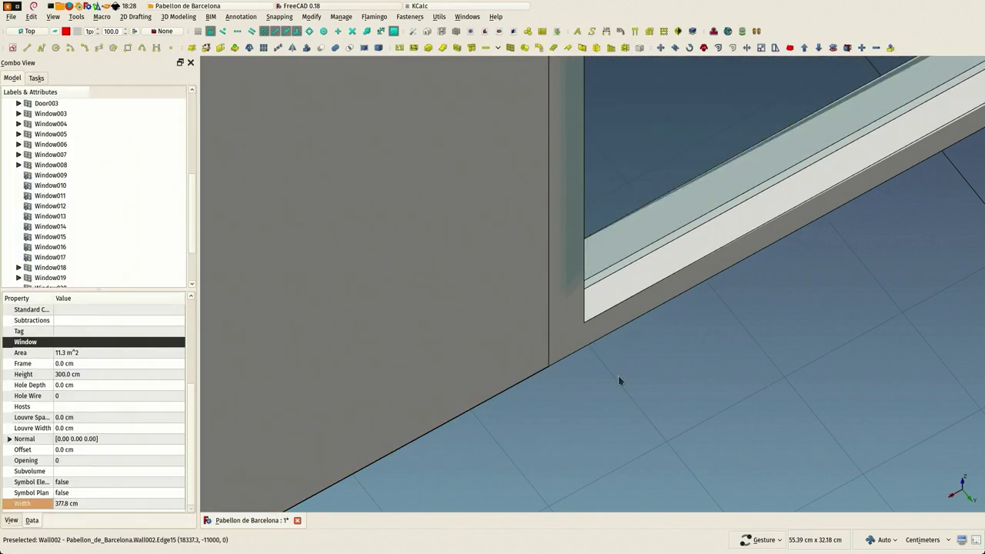
Dimension the gap at floor level between the two-pane window's outer corner and the adjacent wall face
scroll(644, 374, down, 6)
drag(559, 368, 850, 308)
scroll(548, 301, down, 4)
drag(548, 301, 624, 350)
scroll(421, 127, up, 5)
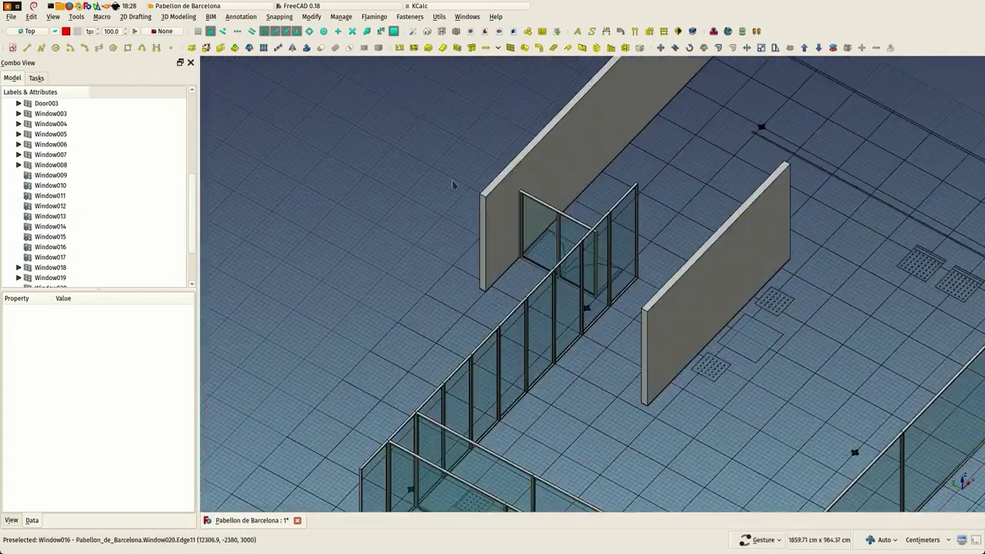
scroll(399, 221, down, 4)
drag(398, 275, 441, 425)
scroll(442, 424, up, 5)
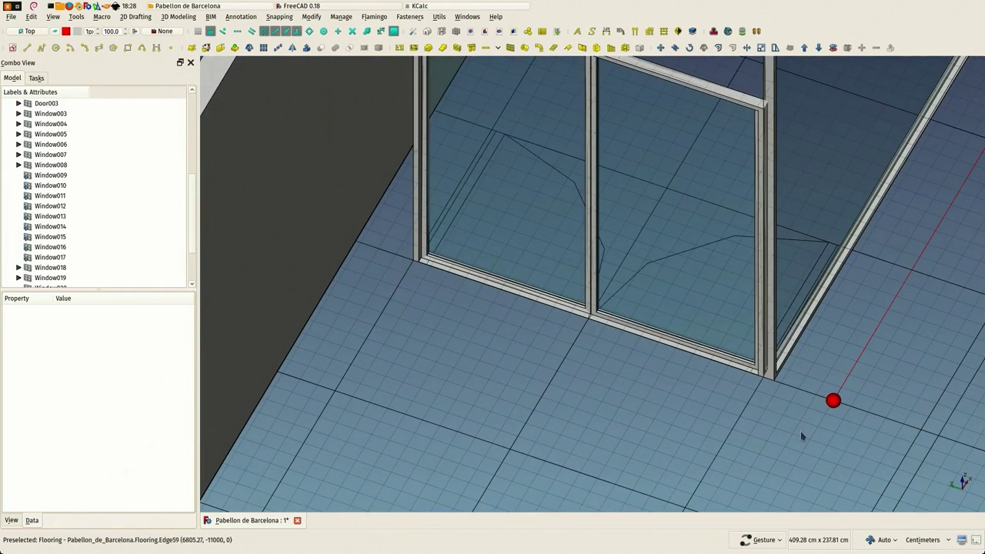
scroll(781, 404, up, 4)
scroll(742, 353, down, 4)
drag(684, 357, 583, 411)
scroll(532, 403, down, 1)
drag(485, 383, 438, 344)
scroll(447, 334, up, 4)
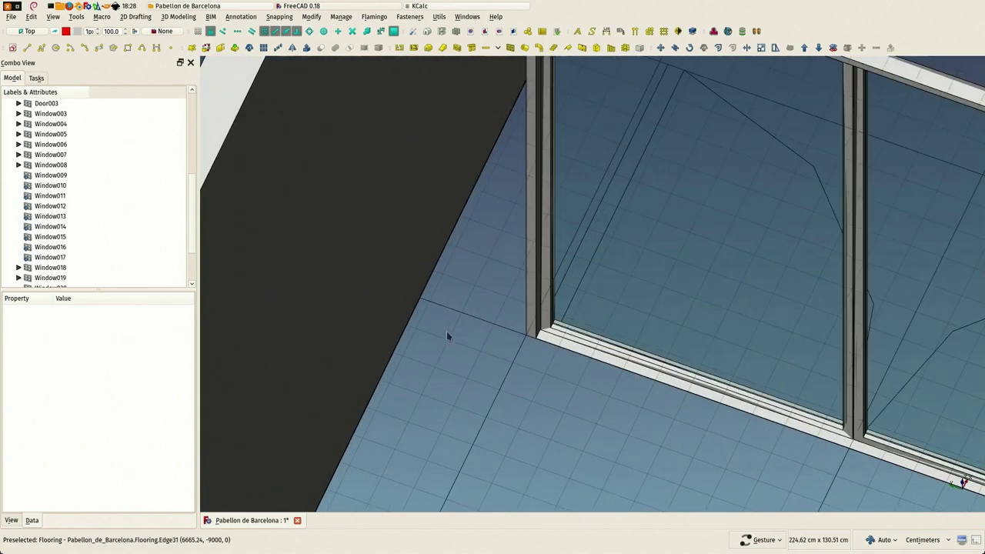
scroll(445, 324, up, 2)
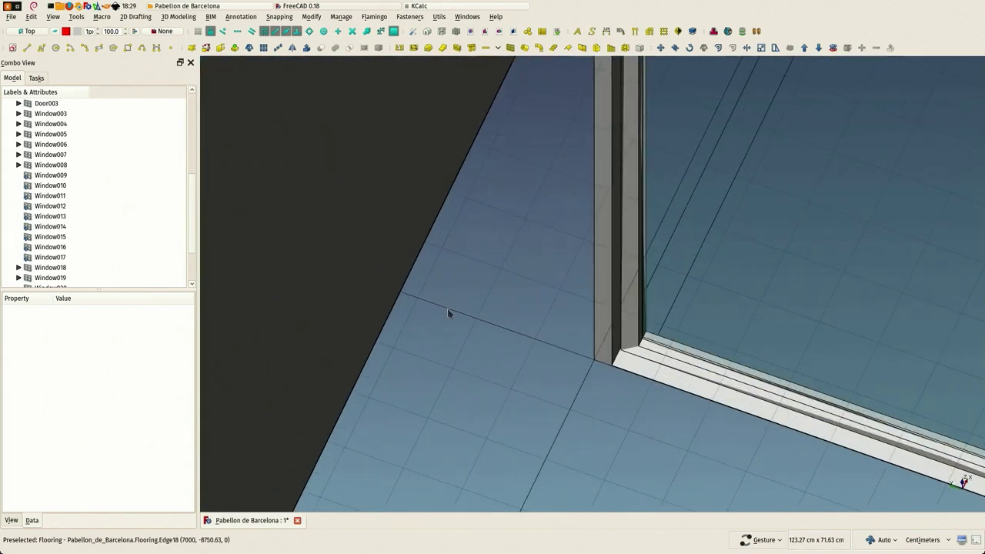
click(606, 31)
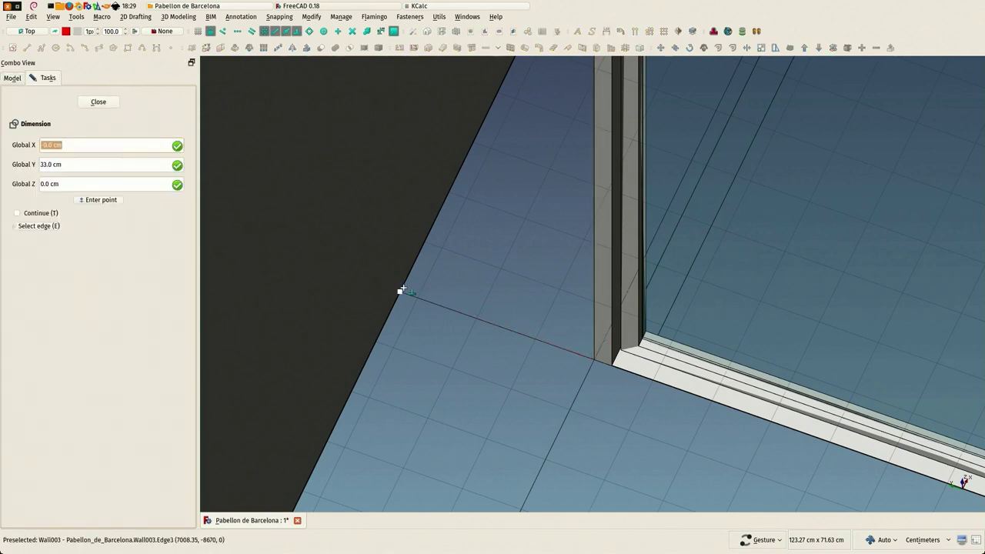
scroll(457, 320, down, 1)
click(436, 400)
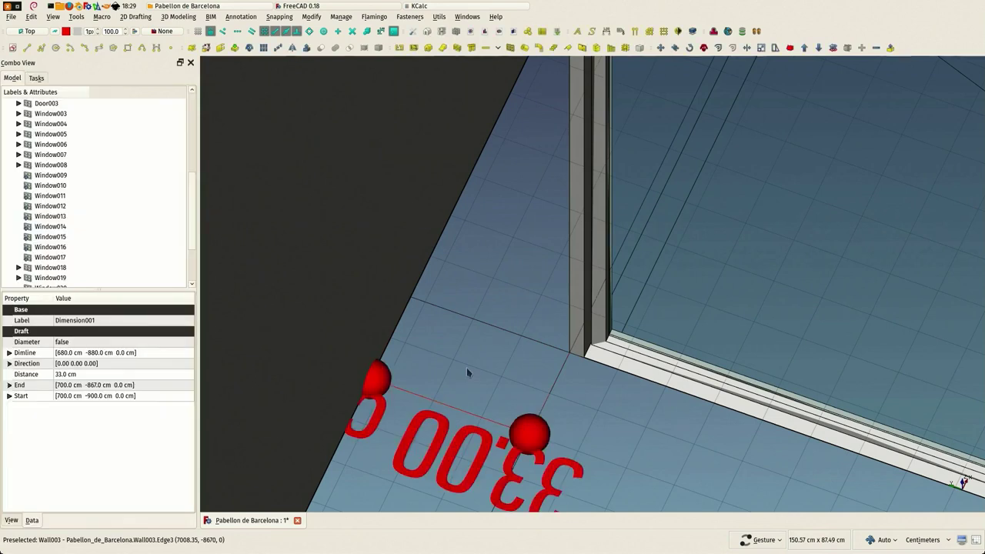
Delete the long dimension running beside the three-pane glass line
scroll(466, 367, down, 8)
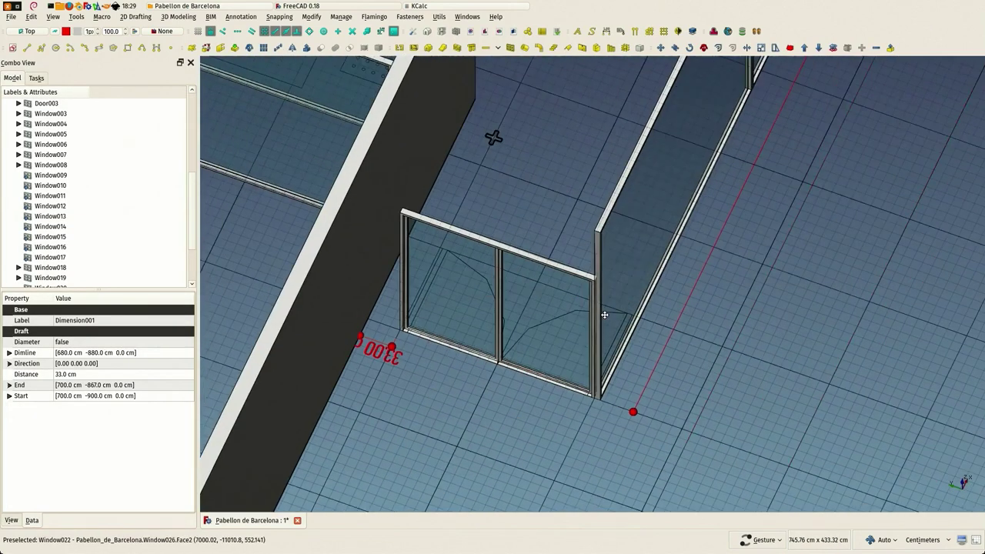
right_drag(605, 315, 596, 326)
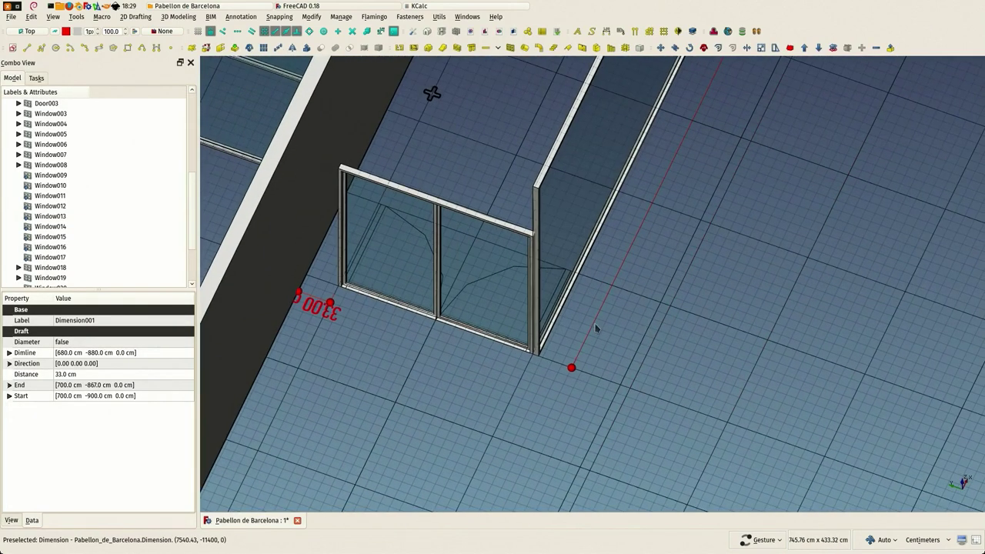
scroll(596, 329, down, 4)
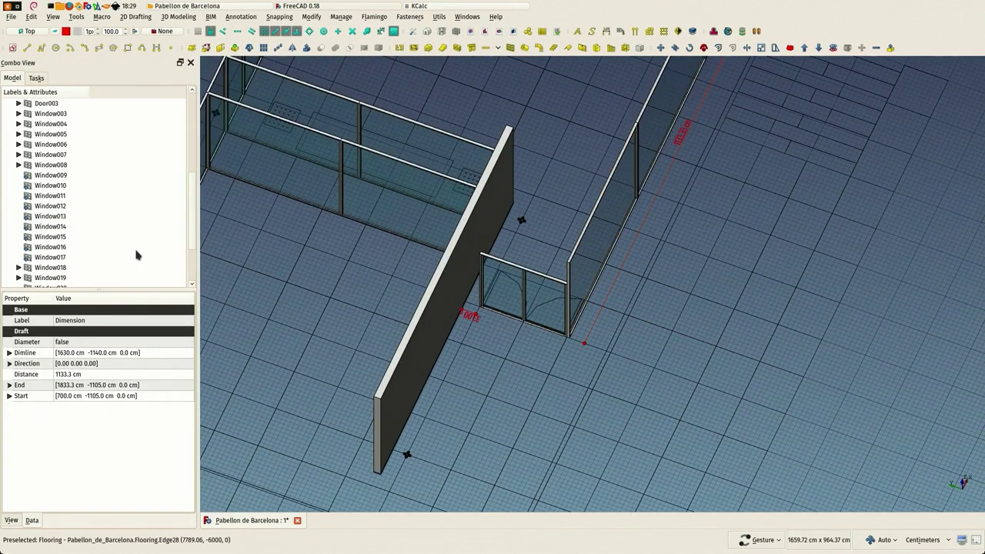
scroll(137, 255, down, 3)
key(Delete)
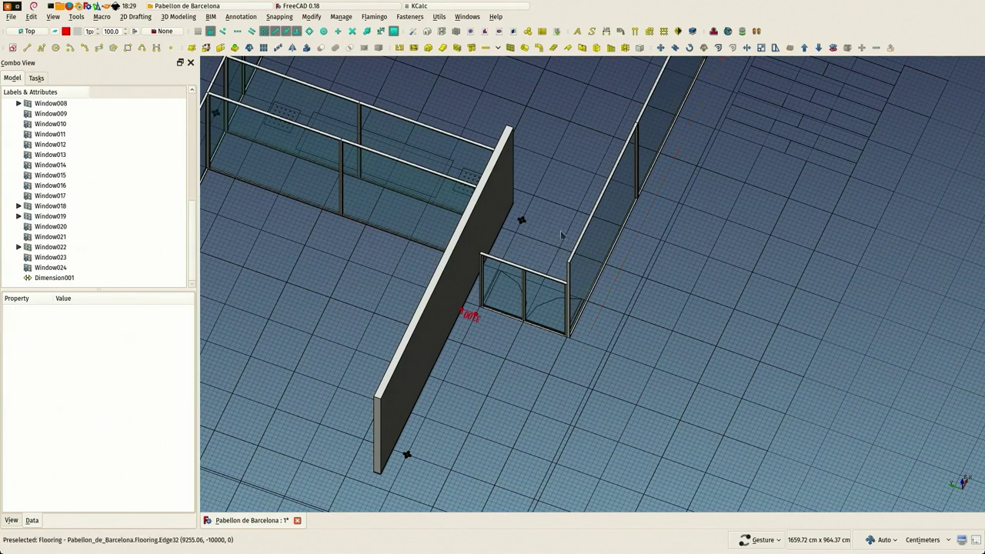
Place a fixed-preset window, 80 cm wide and 210 cm high, on the floor between the wall and the glass line
scroll(548, 254, up, 9)
scroll(635, 292, down, 6)
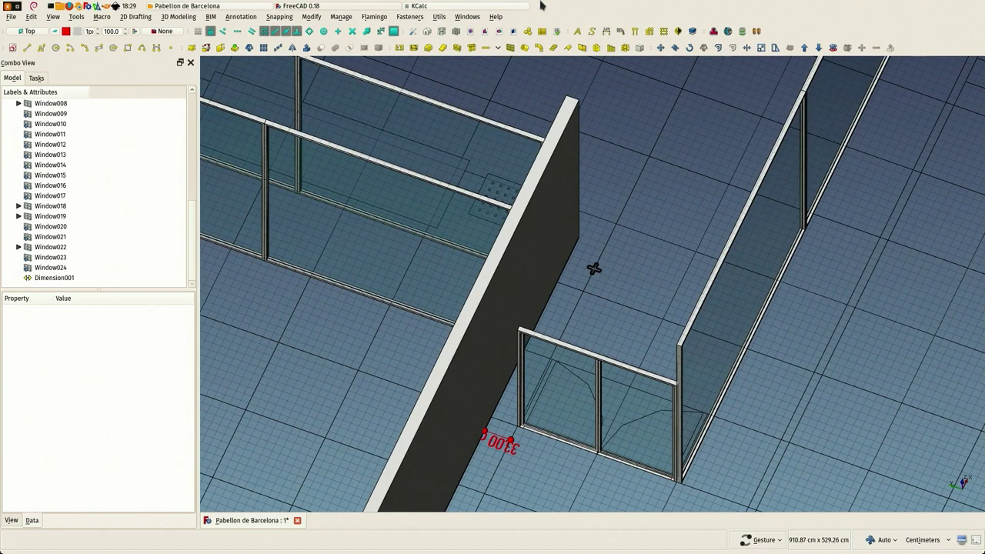
click(532, 46)
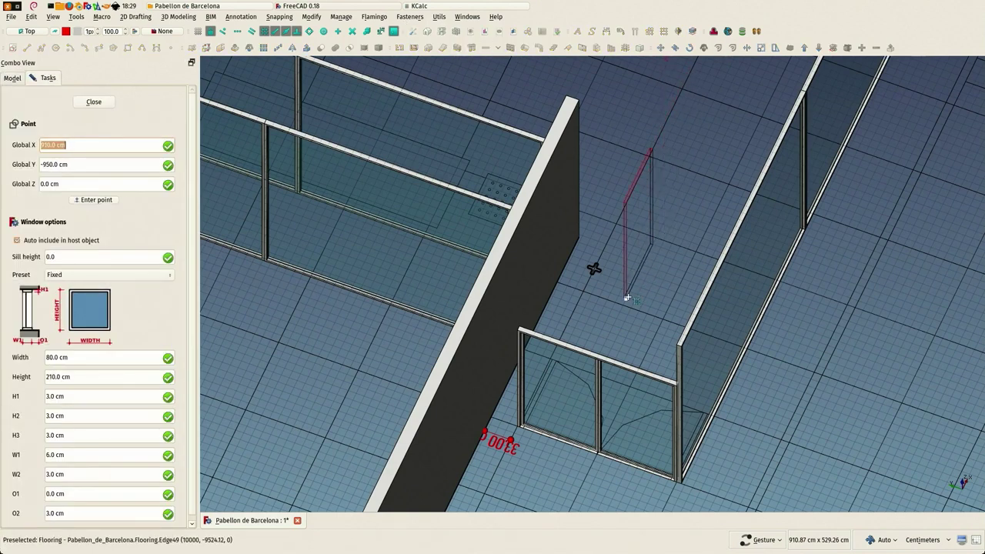
click(594, 268)
scroll(593, 269, up, 2)
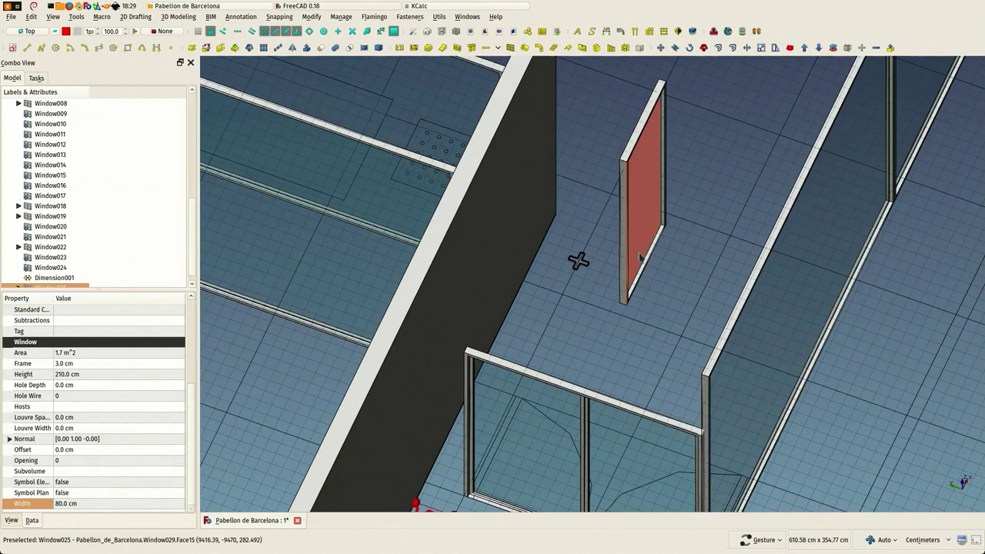
Rotate the new window about its lower corner so it runs parallel to the two-pane window
scroll(666, 71, up, 3)
click(689, 48)
right_drag(560, 479, 518, 250)
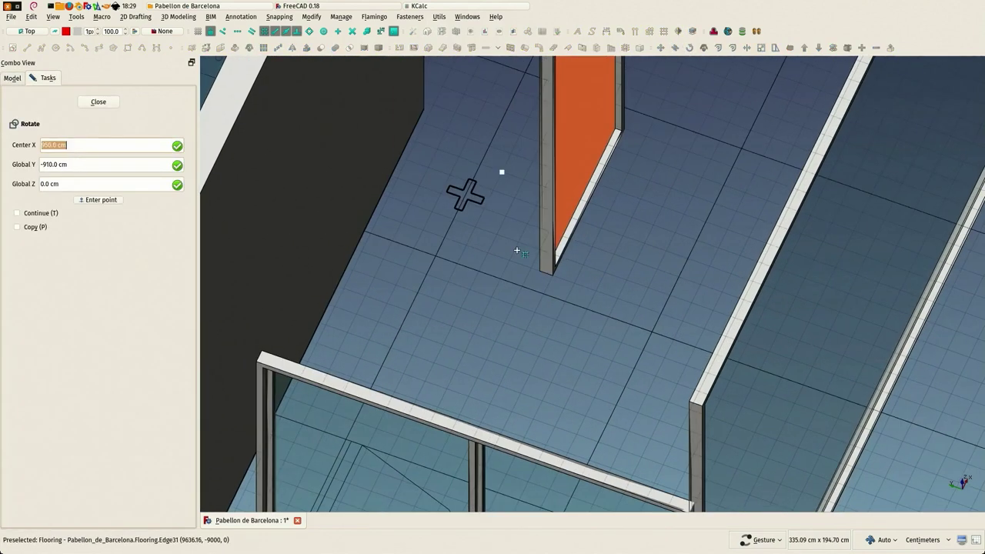
scroll(551, 264, up, 1)
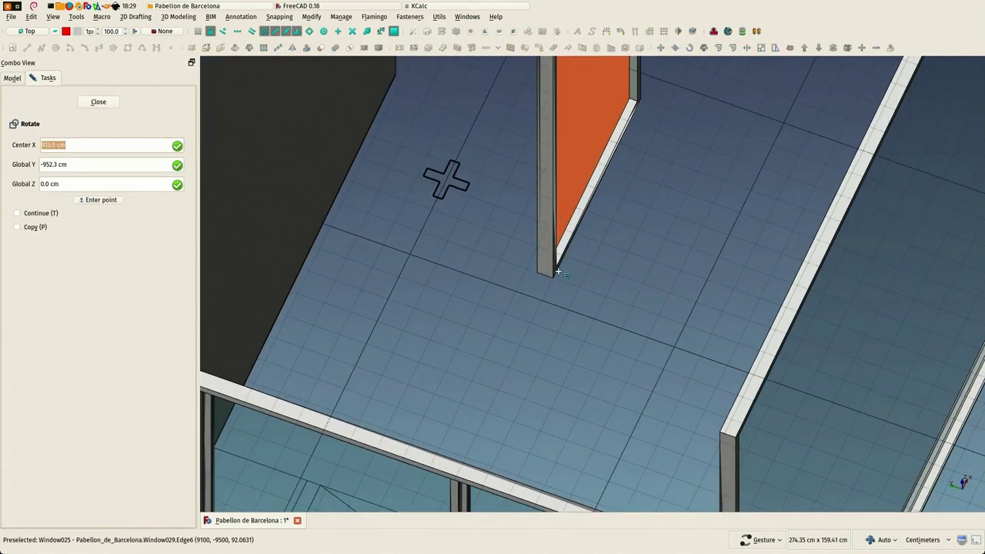
click(553, 272)
click(607, 294)
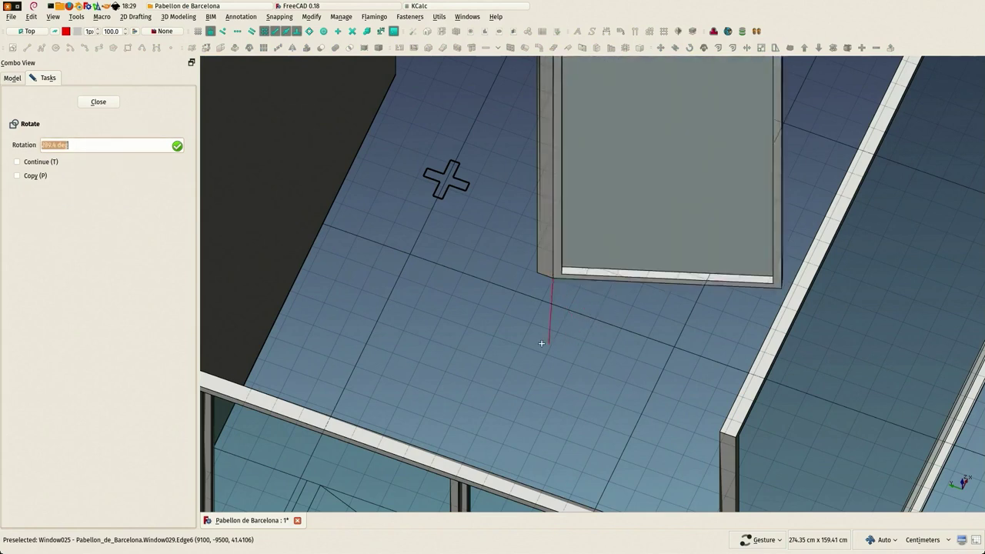
click(558, 283)
scroll(555, 267, down, 4)
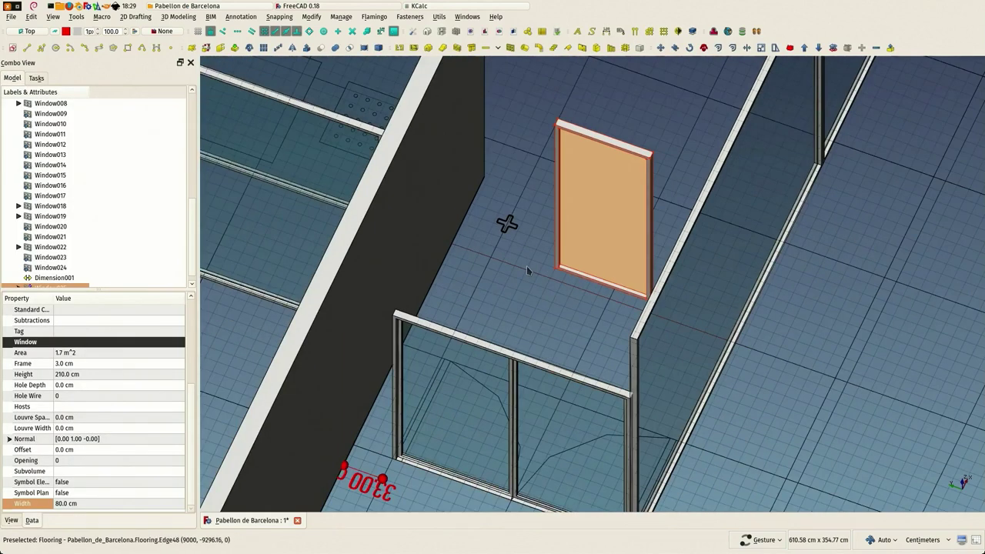
Set the new window's width to 33 cm and its height to 300 cm, and recompute the model
right_drag(527, 267, 557, 190)
scroll(638, 218, up, 4)
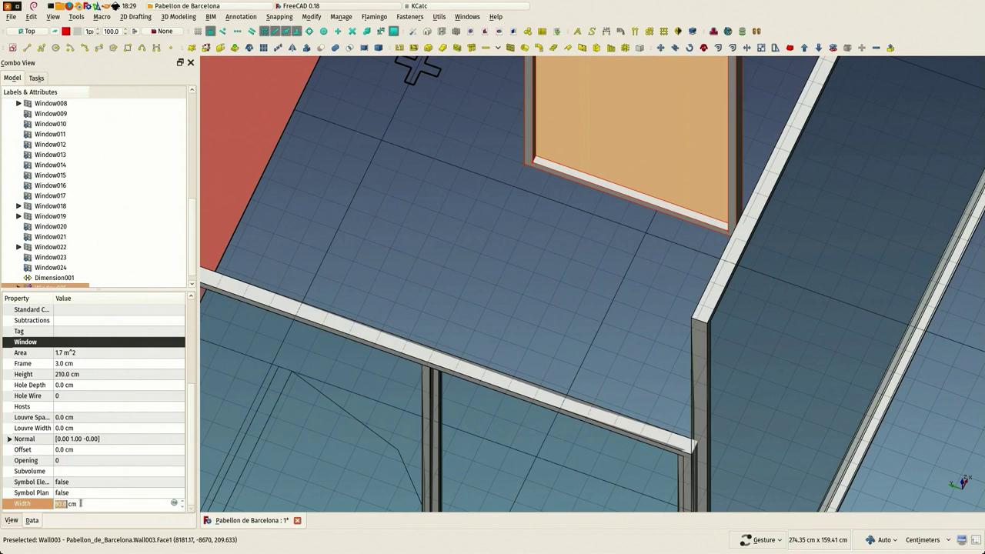
text(33)
key(Return)
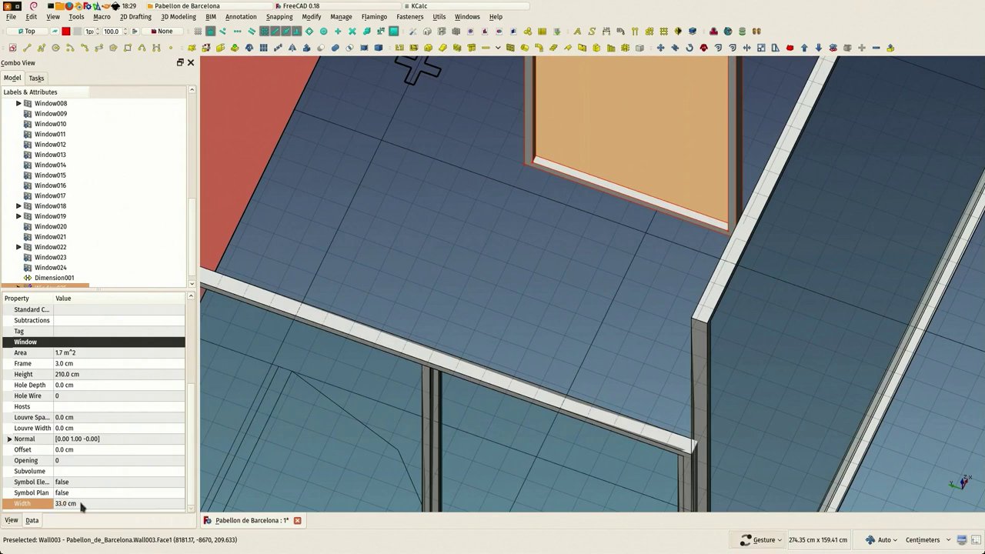
click(98, 375)
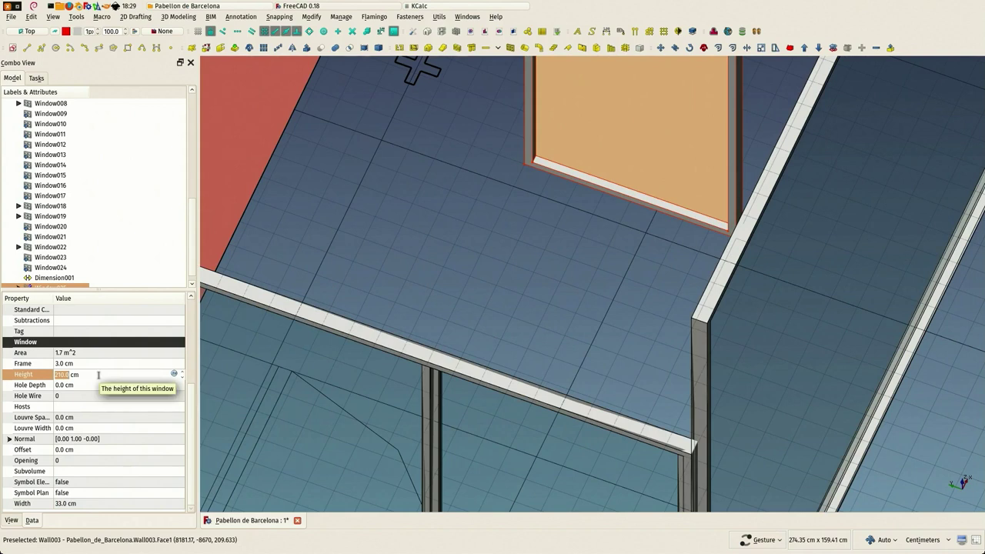
text(300)
key(Return)
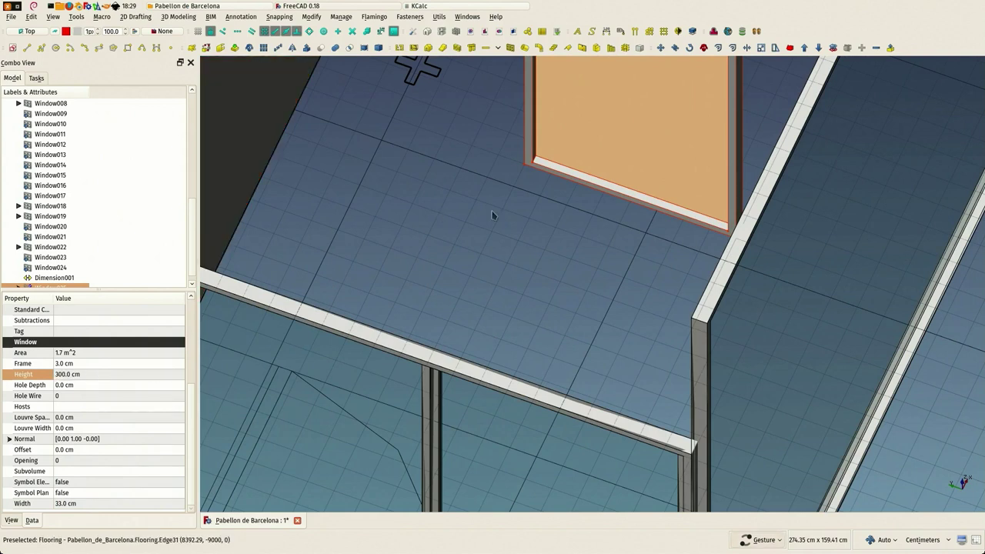
key(ctrl+r)
Move the 33 cm wide window by its lower corner into the gap between the wall and the two-pane window
scroll(526, 216, down, 18)
scroll(719, 290, up, 4)
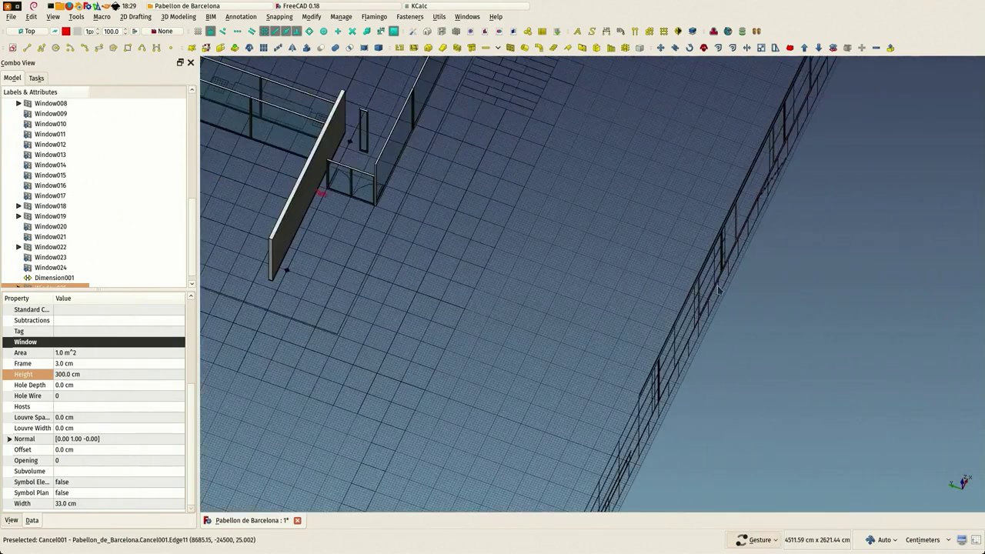
scroll(712, 281, up, 3)
drag(682, 244, 545, 208)
right_drag(545, 208, 618, 335)
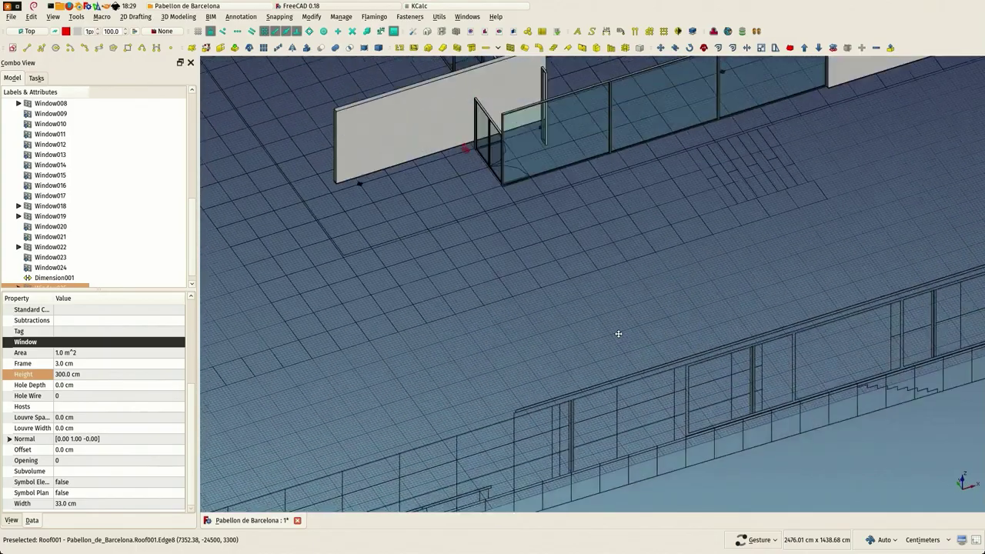
drag(531, 314, 621, 447)
scroll(370, 206, up, 6)
scroll(673, 371, up, 3)
click(729, 160)
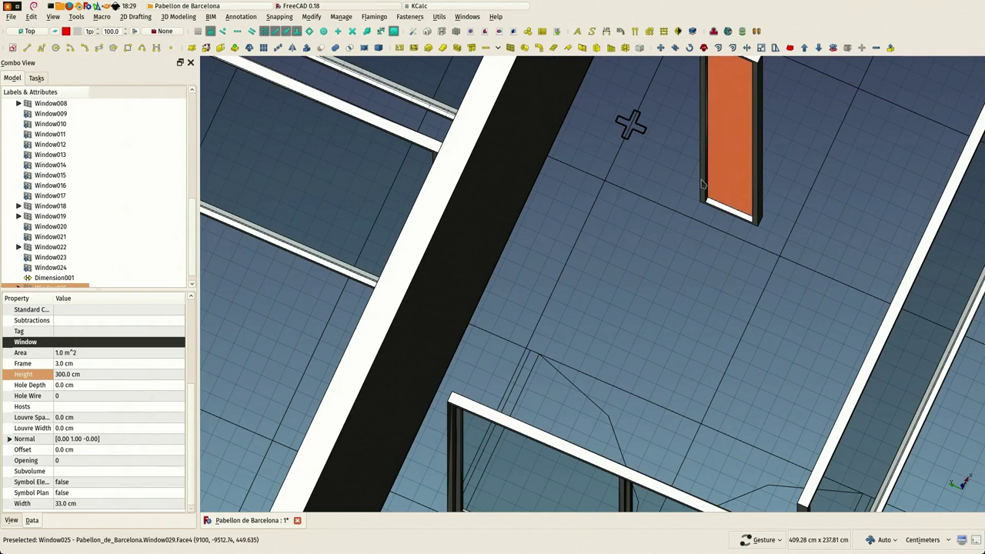
right_drag(676, 183, 651, 180)
scroll(709, 185, up, 4)
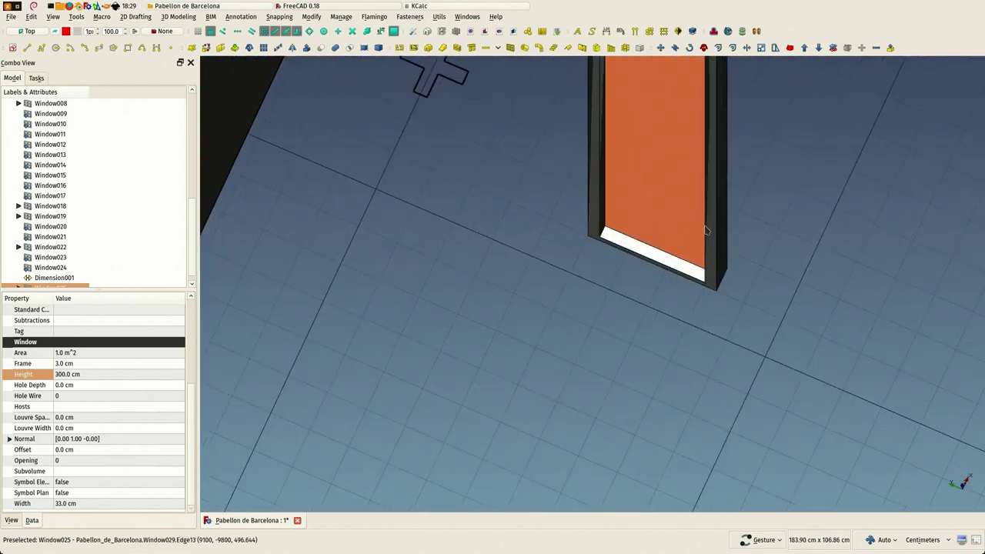
scroll(706, 229, up, 2)
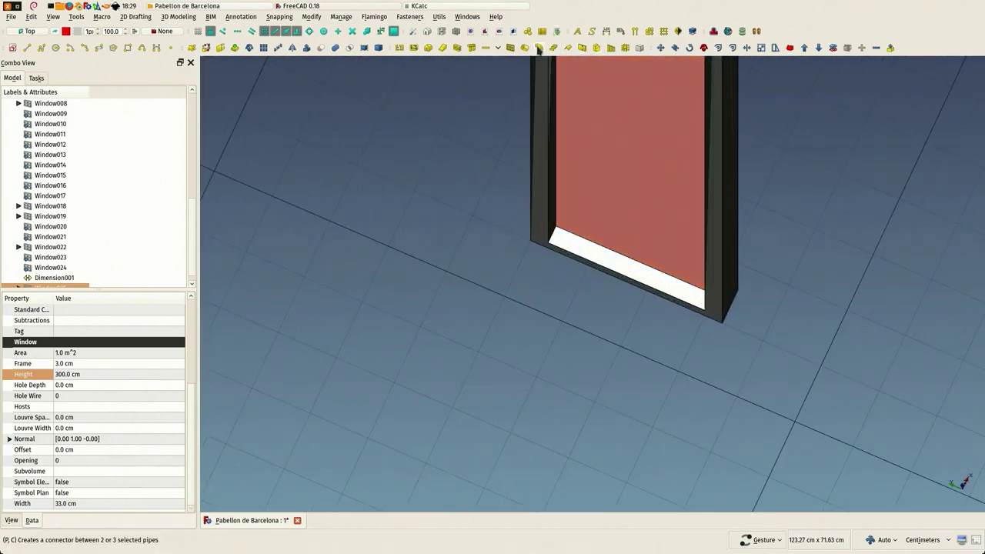
click(662, 48)
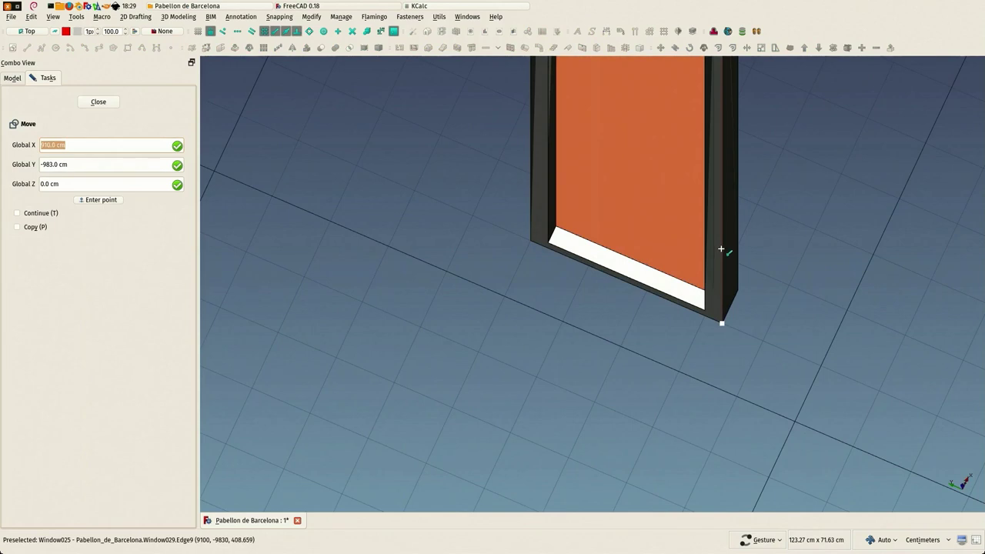
click(722, 249)
scroll(721, 248, down, 5)
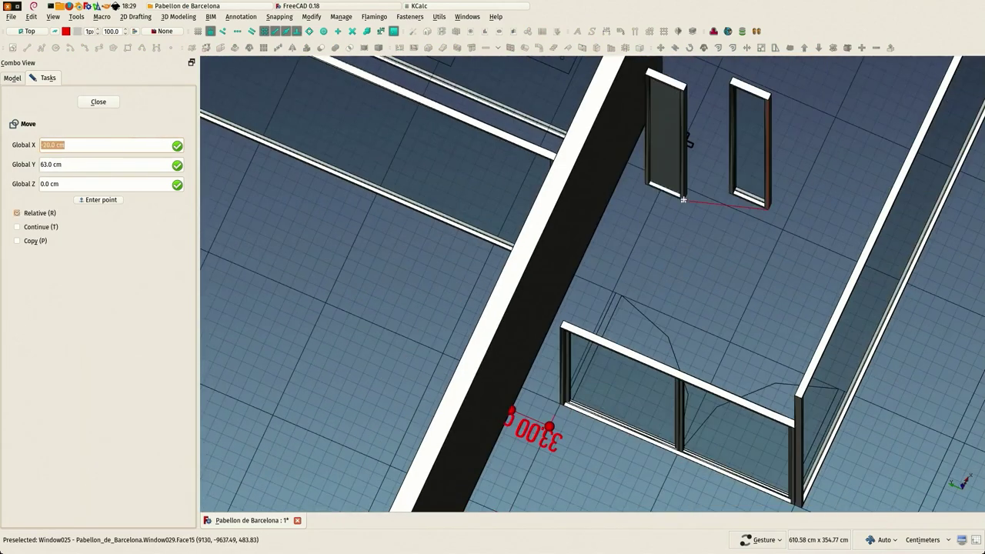
scroll(570, 361, up, 8)
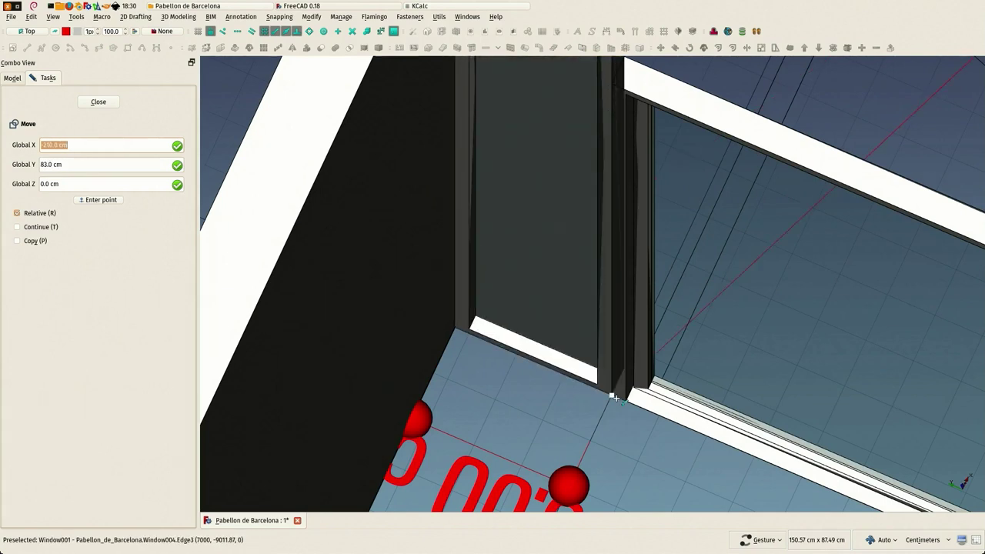
click(615, 397)
scroll(615, 398, down, 8)
drag(698, 311, 678, 289)
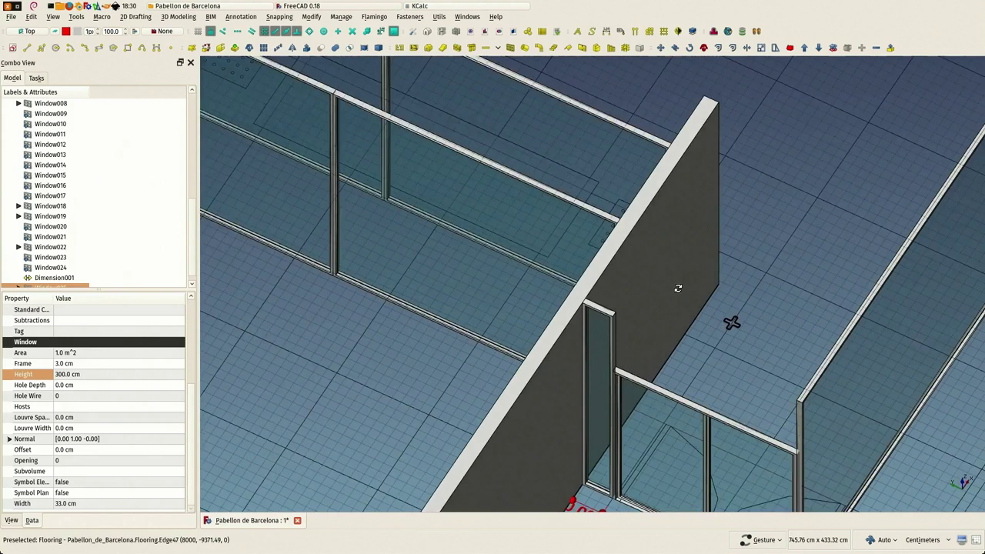
Check the two-pane window's size and place a fixed-preset window, 200 cm wide and 90 cm high, on its upper corner
scroll(677, 288, up, 4)
scroll(713, 249, up, 2)
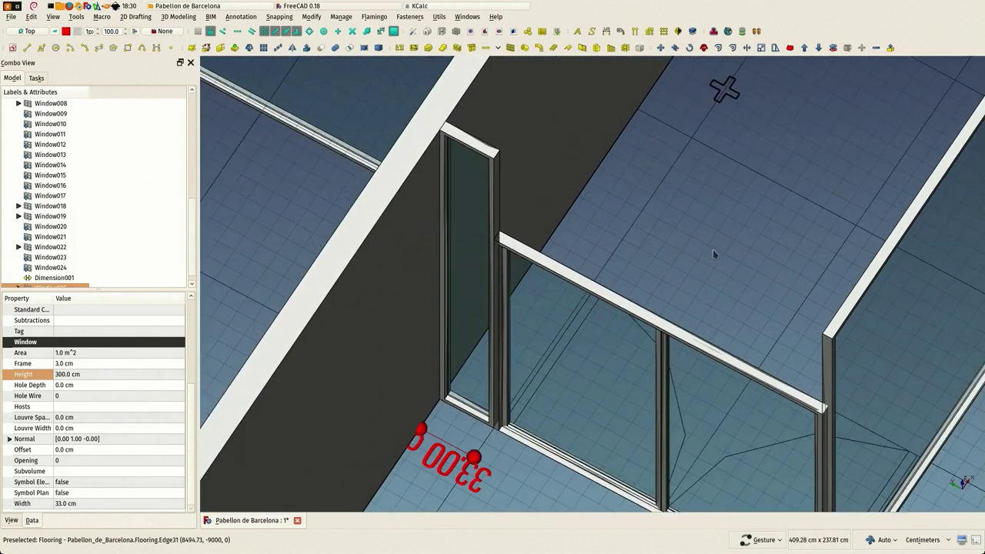
right_drag(713, 250, 745, 230)
click(702, 264)
click(671, 300)
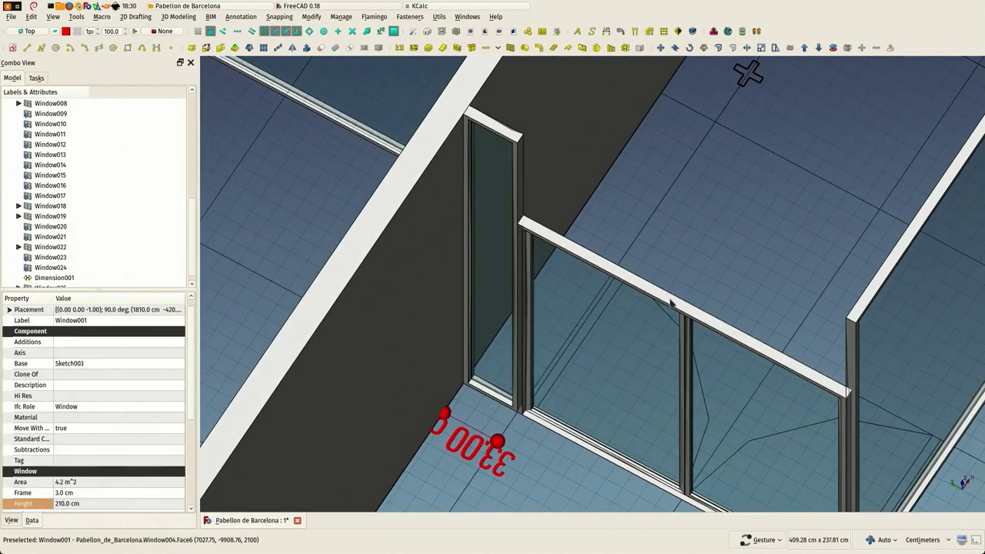
scroll(123, 442, down, 5)
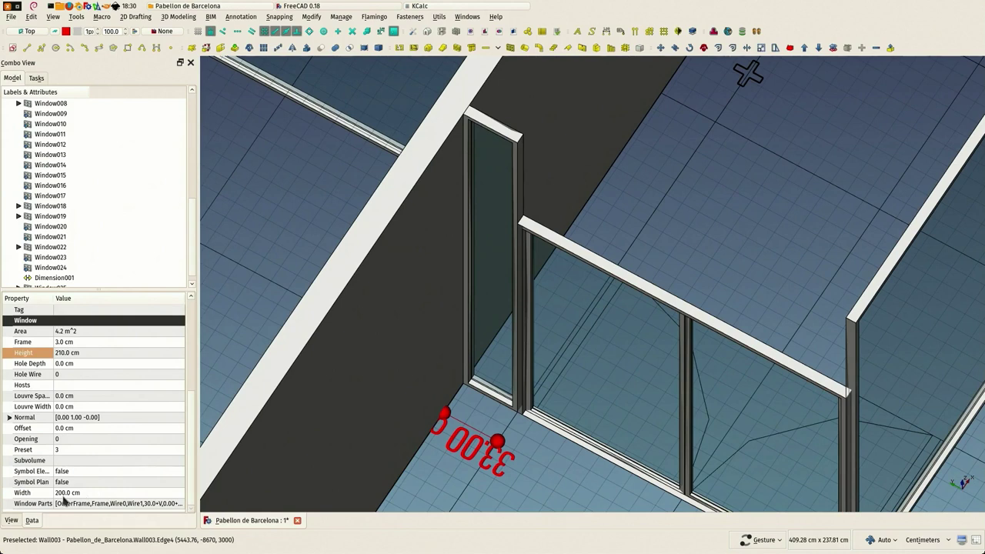
click(715, 231)
right_drag(714, 231, 641, 288)
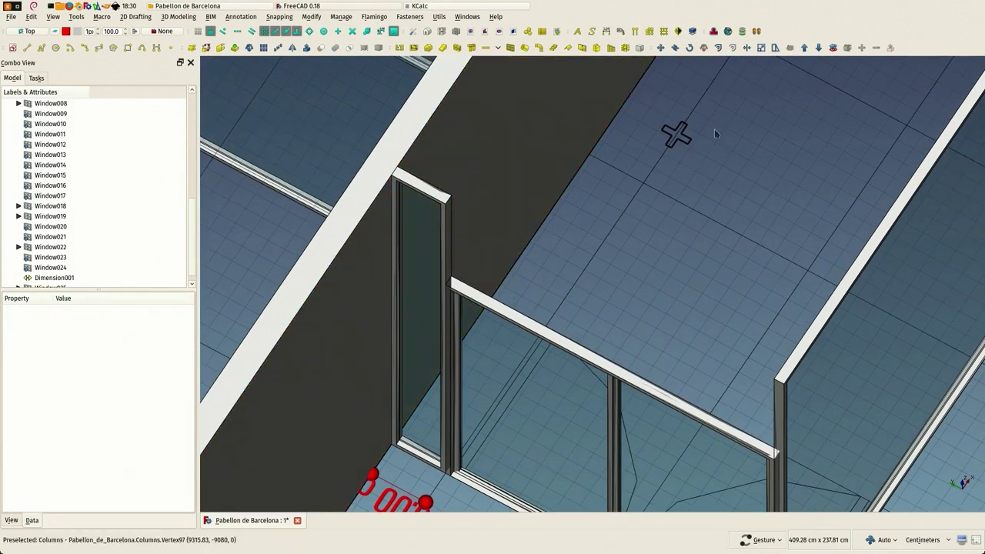
click(511, 48)
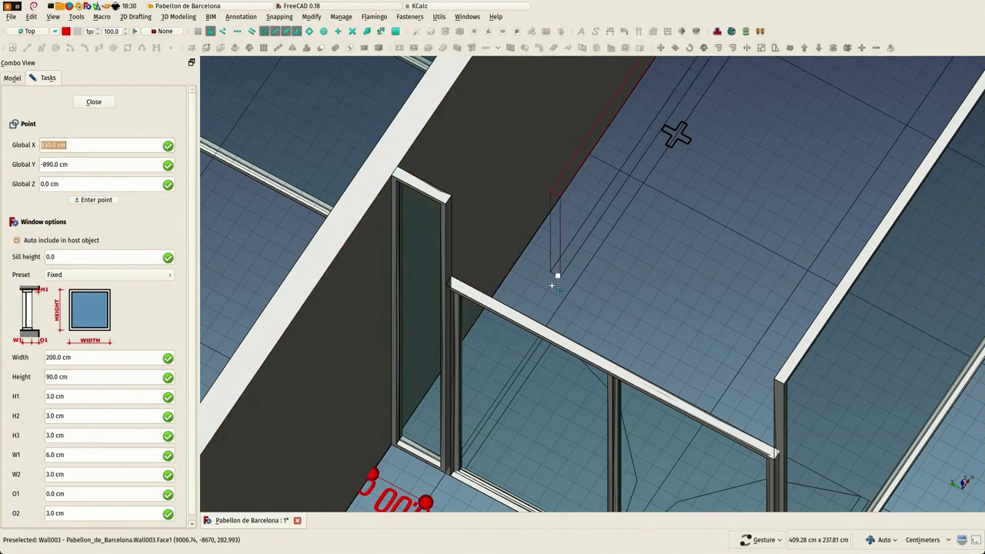
scroll(451, 277, up, 4)
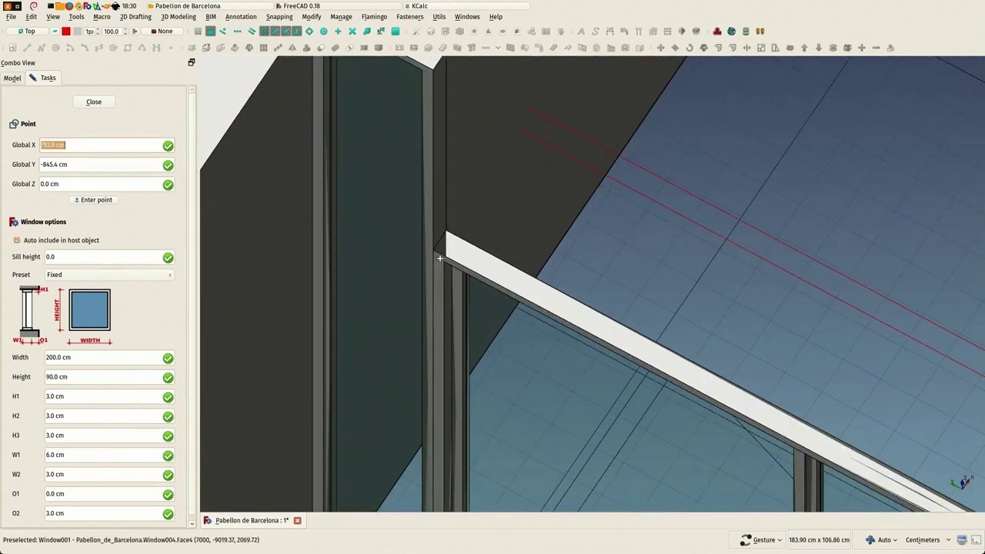
click(440, 254)
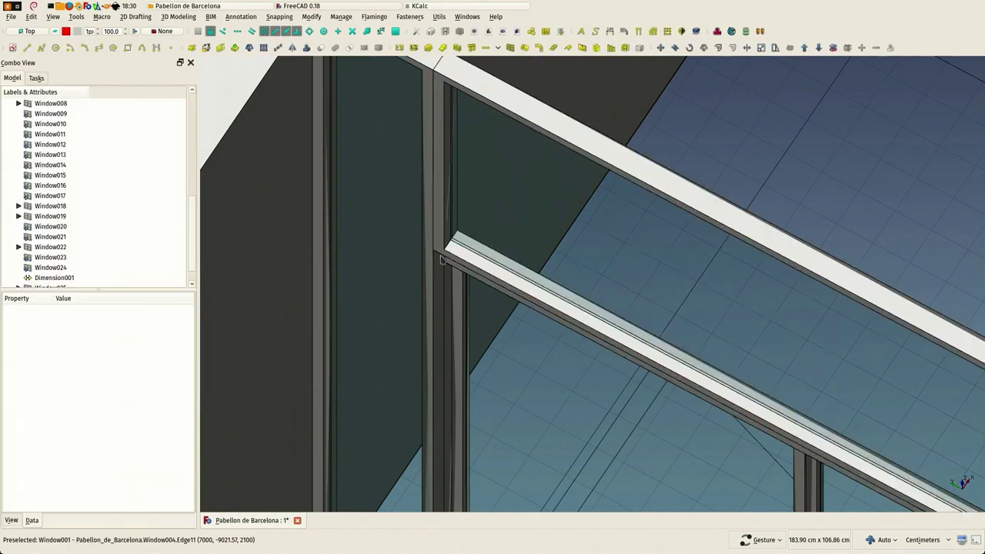
scroll(460, 262, down, 4)
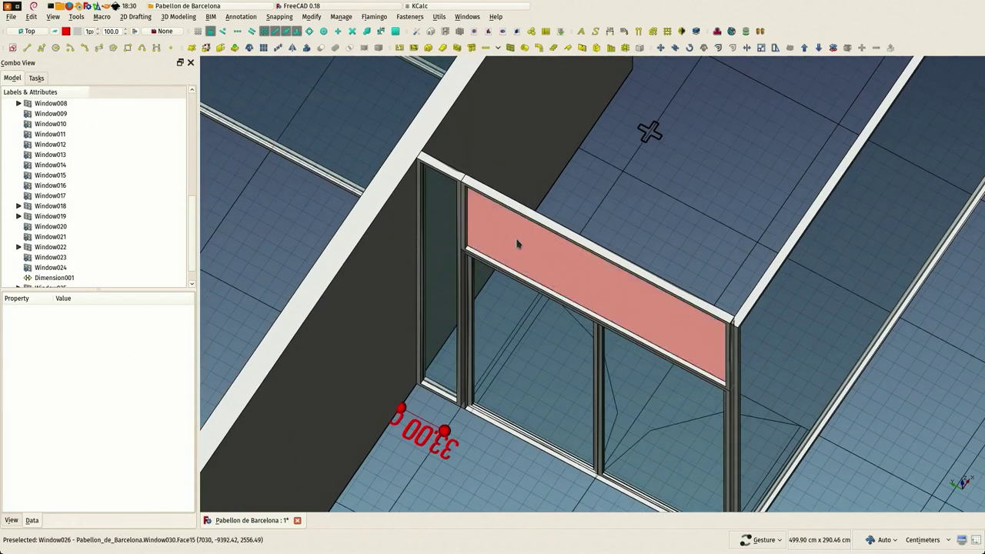
Clone the 90 cm high upper window and move the clone on top of the other two-pane window at the far wall
scroll(490, 258, up, 3)
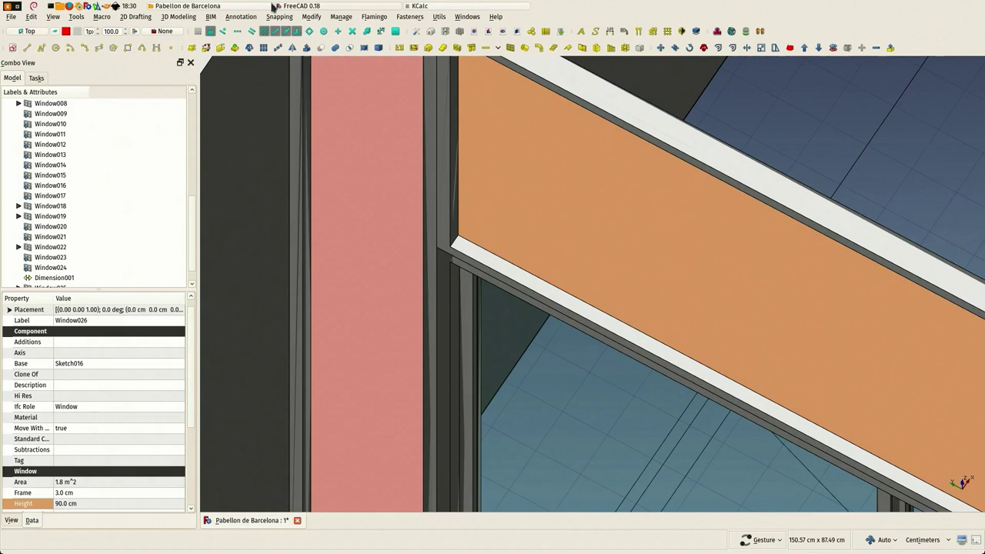
click(249, 49)
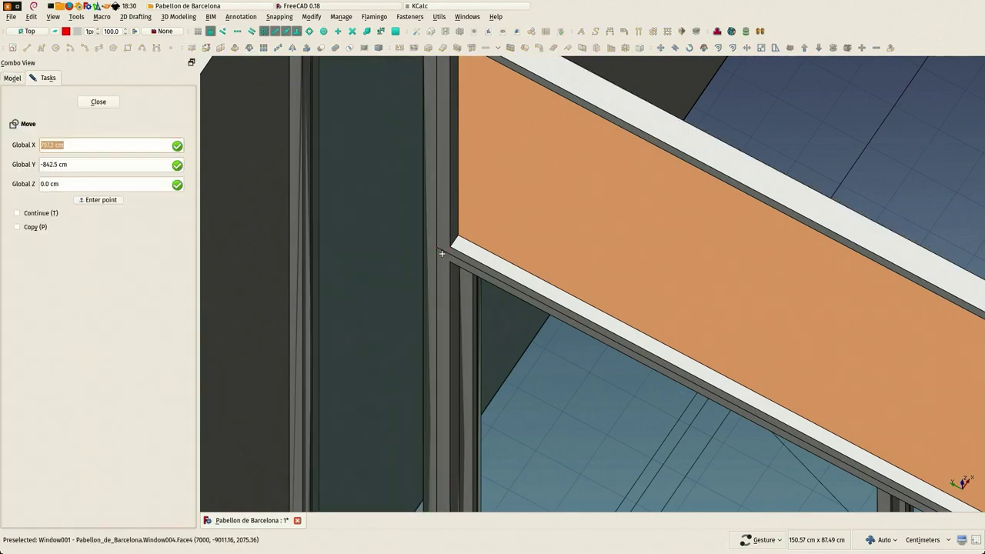
scroll(577, 269, down, 10)
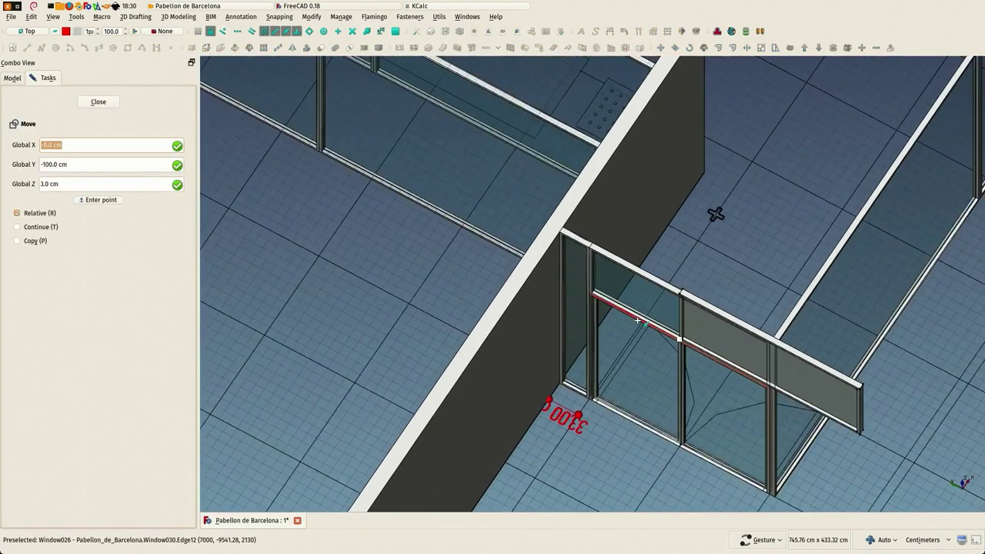
scroll(656, 382, down, 5)
scroll(589, 185, up, 10)
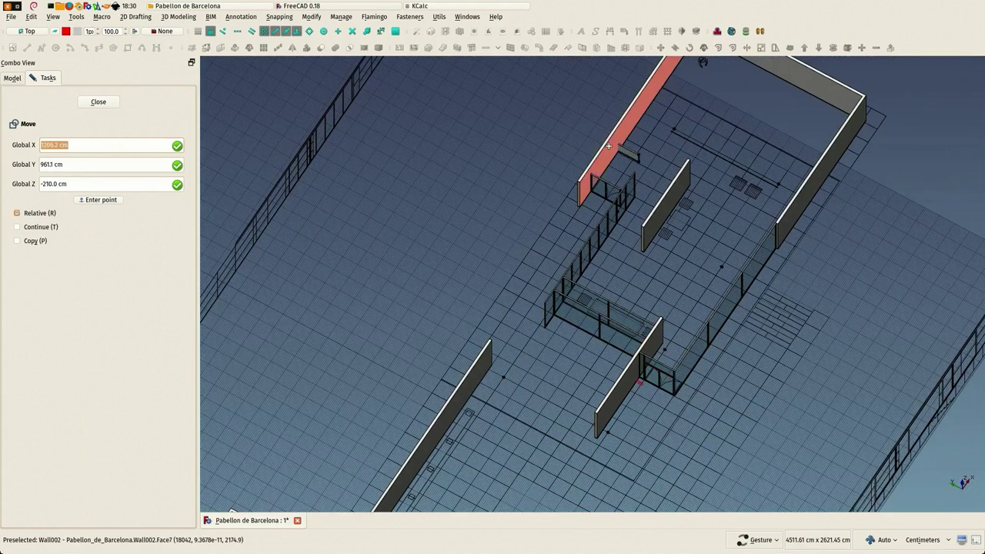
scroll(594, 191, up, 6)
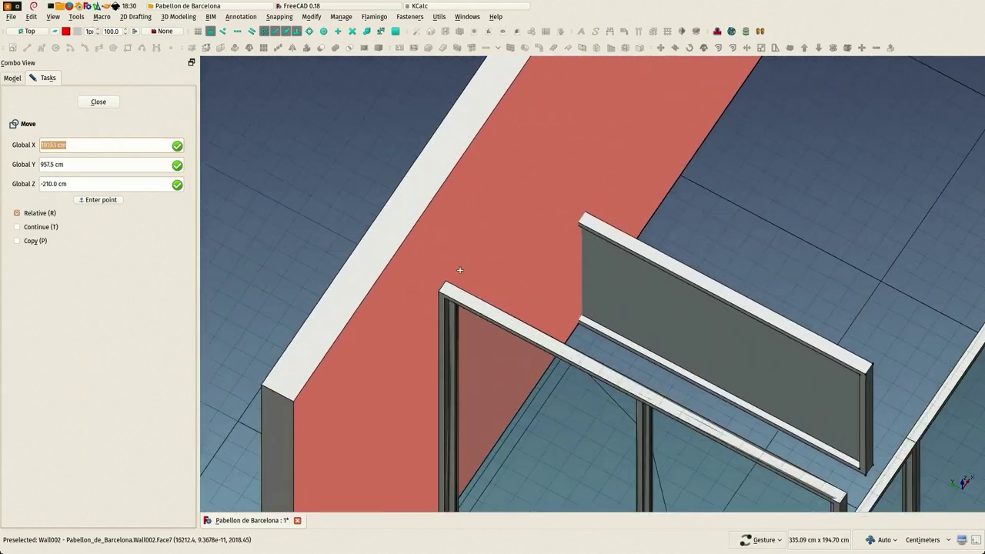
click(440, 293)
scroll(357, 163, down, 3)
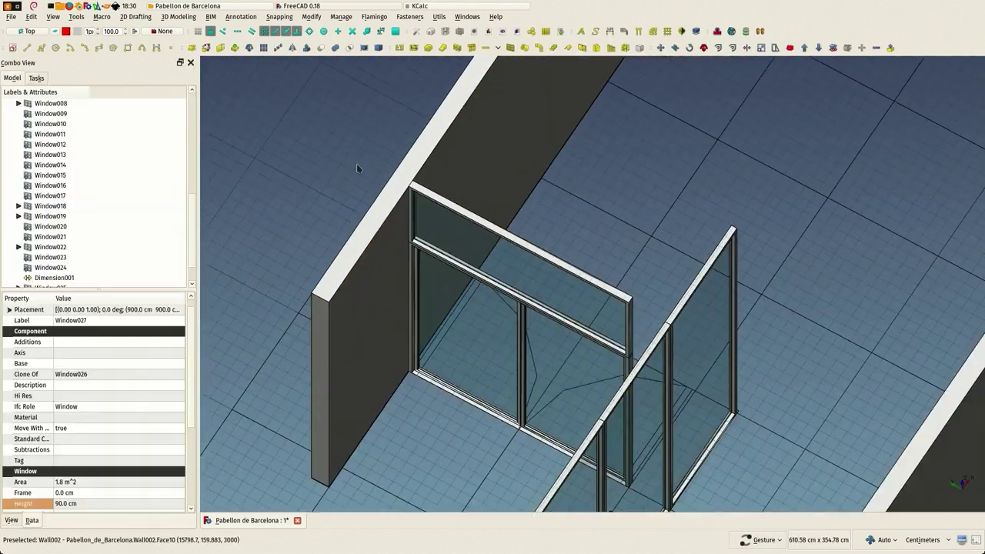
click(245, 246)
Measure the floor gap between the far two-pane window and the glass line with a dimension, and remove that dimension
scroll(378, 273, up, 5)
scroll(535, 317, up, 8)
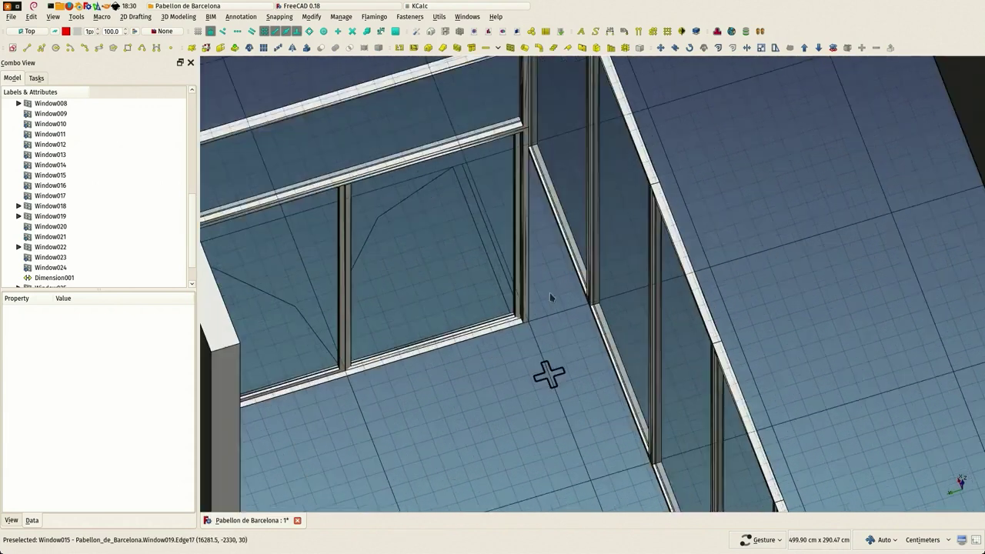
scroll(534, 314, down, 2)
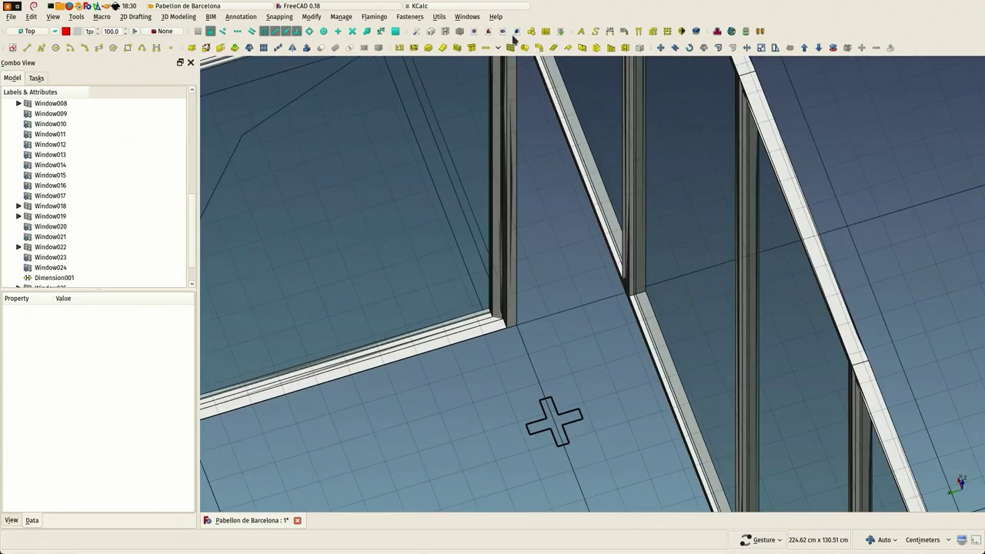
click(610, 32)
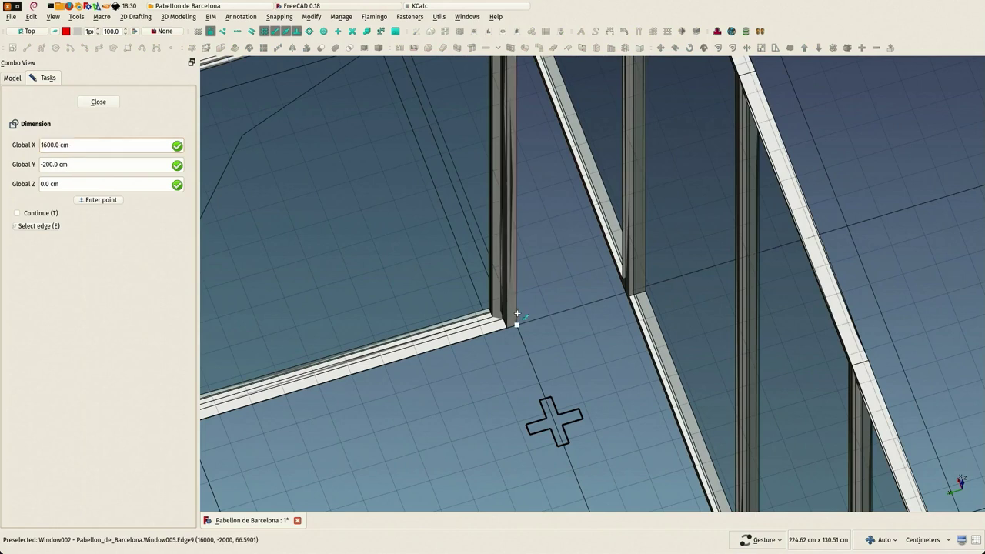
click(608, 365)
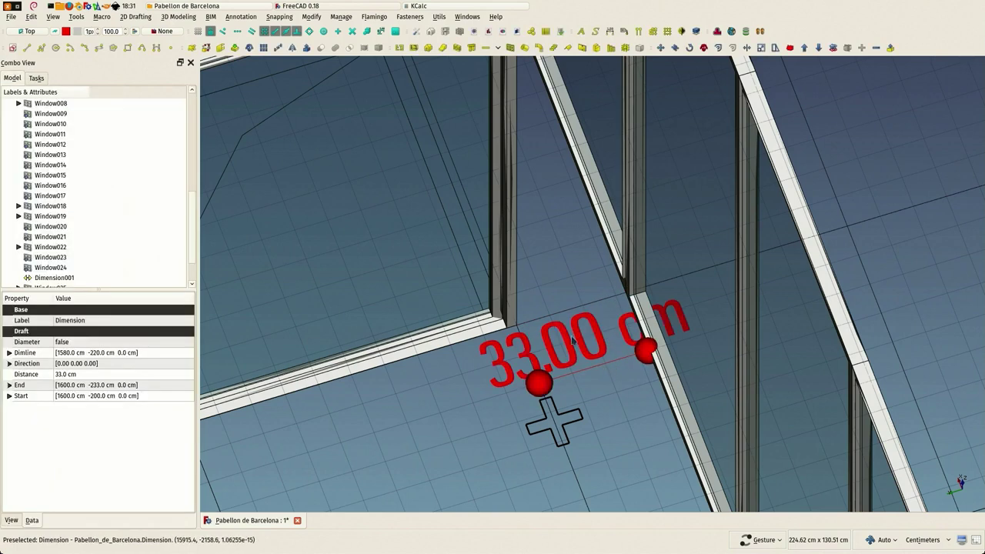
key(Delete)
Delete the dimension lying on the floor in front of the narrow window beside the wall
scroll(576, 336, down, 9)
right_drag(816, 331, 408, 270)
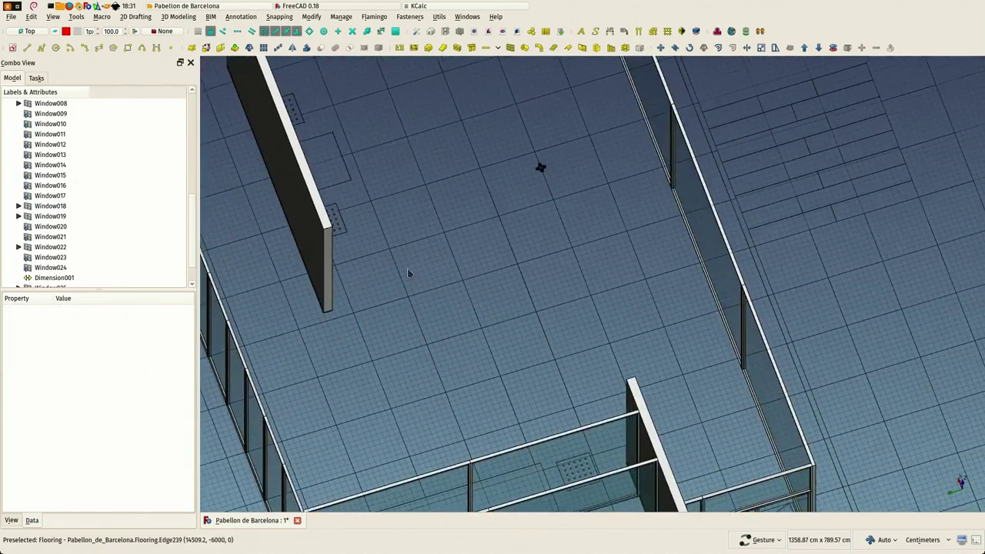
scroll(543, 267, down, 3)
scroll(653, 388, up, 4)
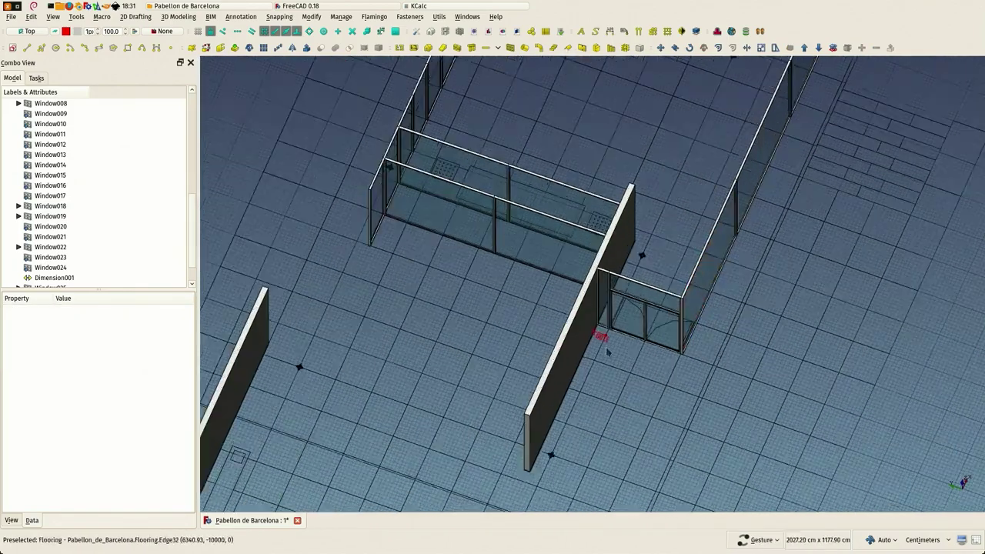
scroll(595, 335, up, 2)
click(614, 325)
key(Delete)
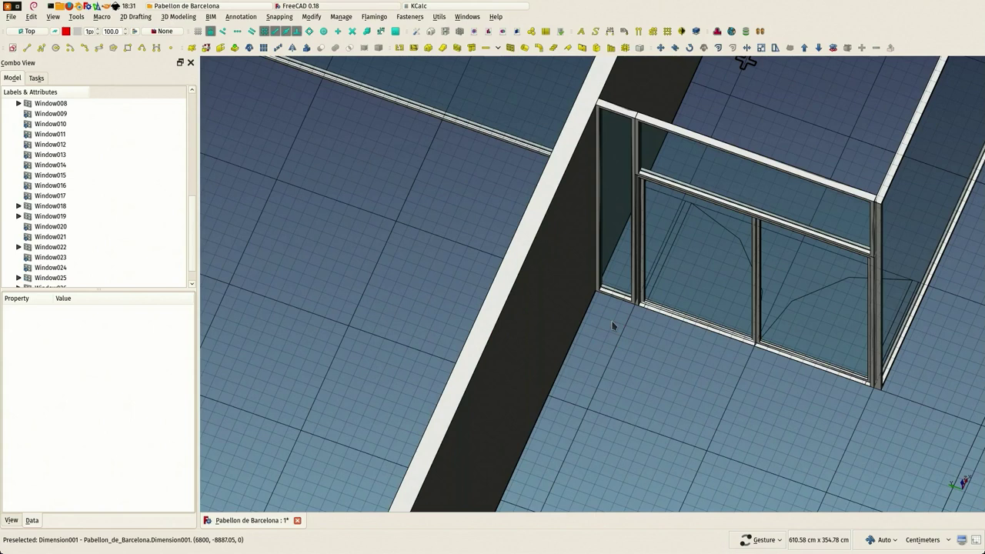
Clone the narrow window beside the wall and move the clone into the gap between the far two-pane window and the glass line
click(607, 280)
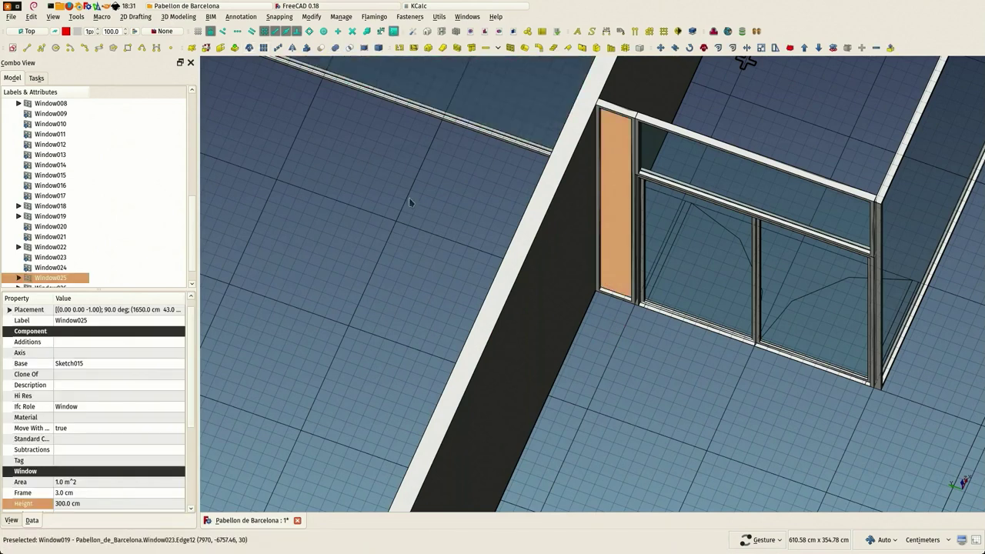
click(249, 48)
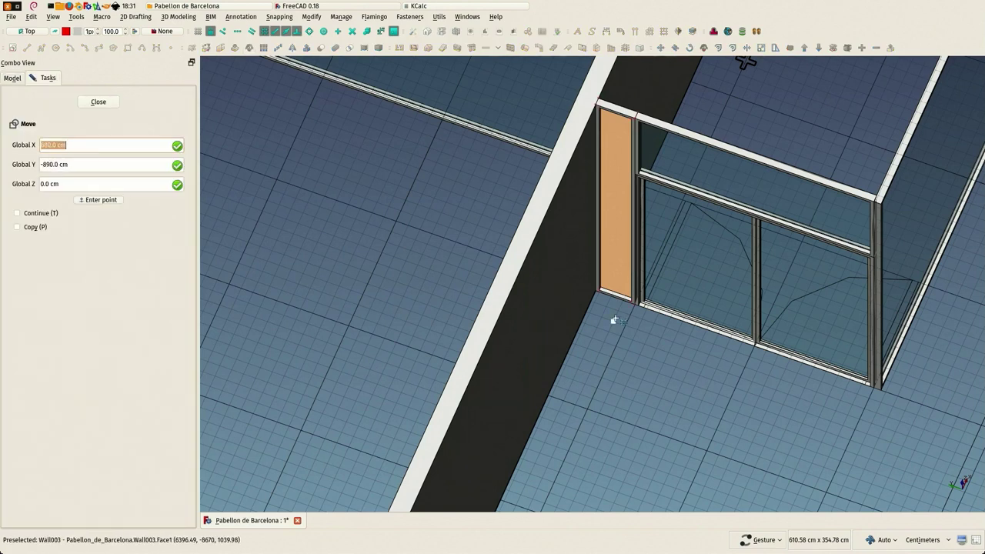
scroll(611, 319, up, 6)
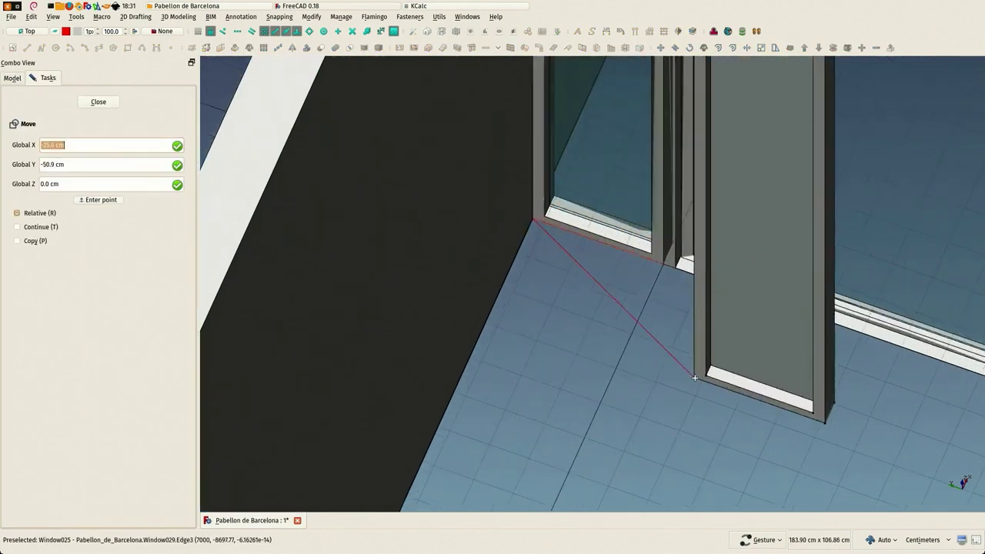
scroll(695, 377, down, 10)
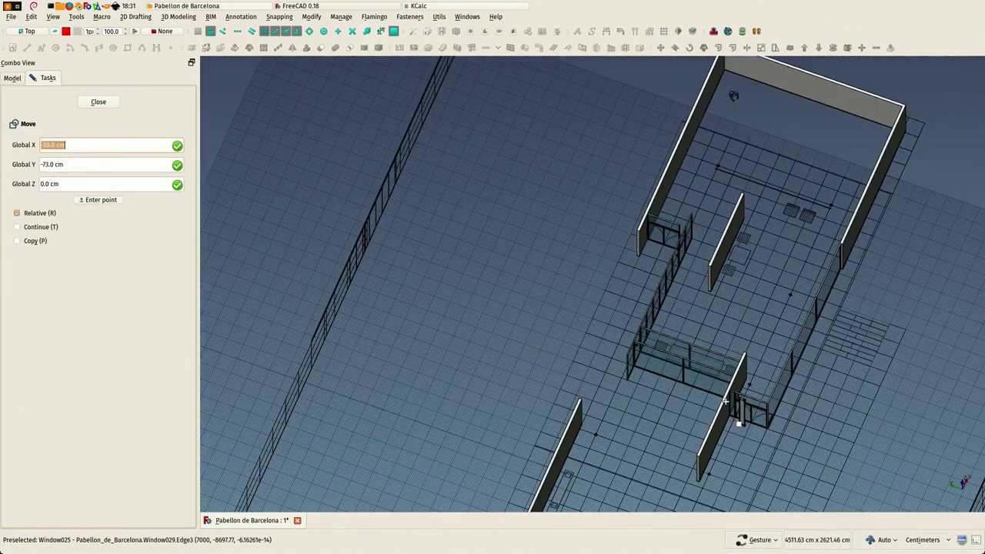
scroll(667, 240, up, 10)
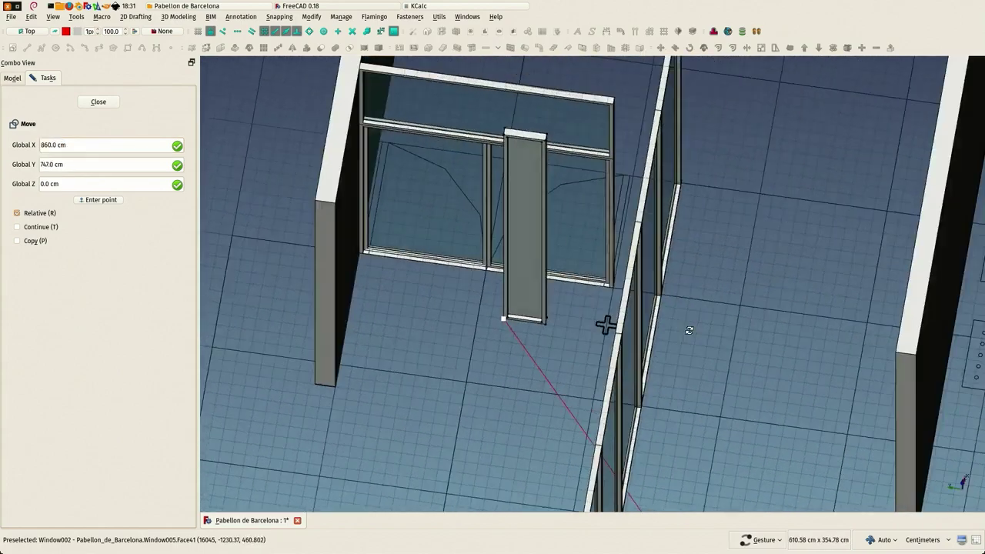
drag(736, 337, 677, 309)
right_drag(539, 308, 730, 280)
scroll(606, 294, up, 8)
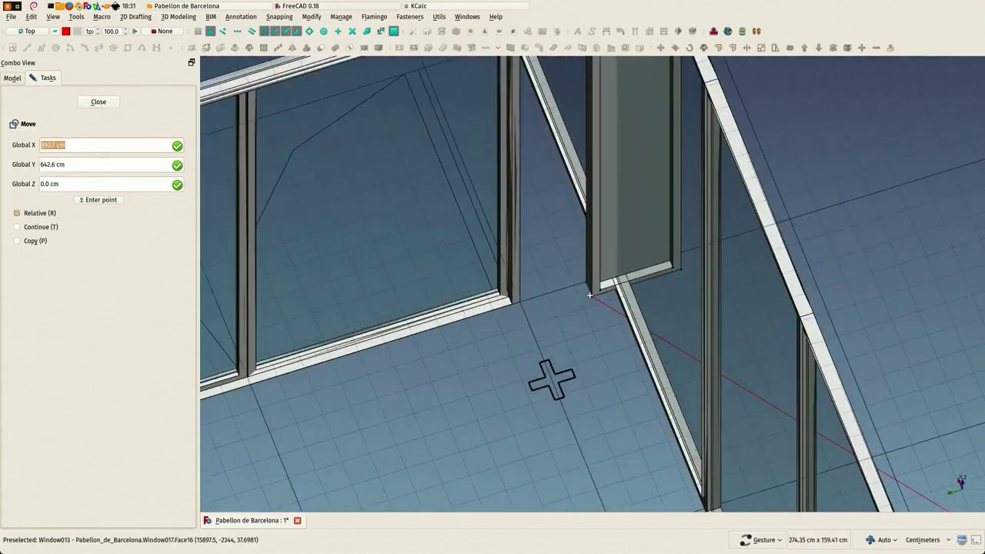
scroll(520, 286, up, 3)
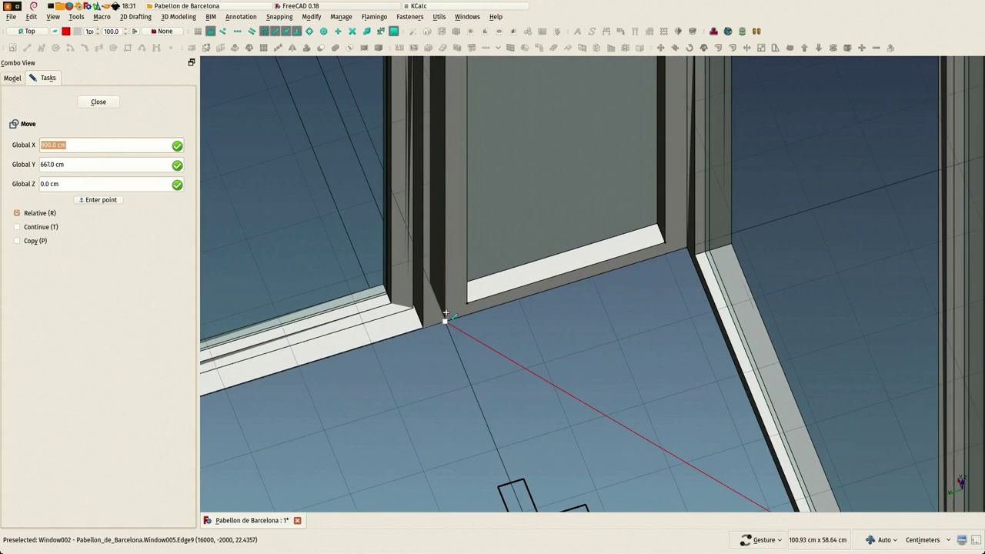
click(445, 319)
Examine from both sides how the cloned narrow window meets the far two-pane window and the corner of the glass line
scroll(505, 338, down, 5)
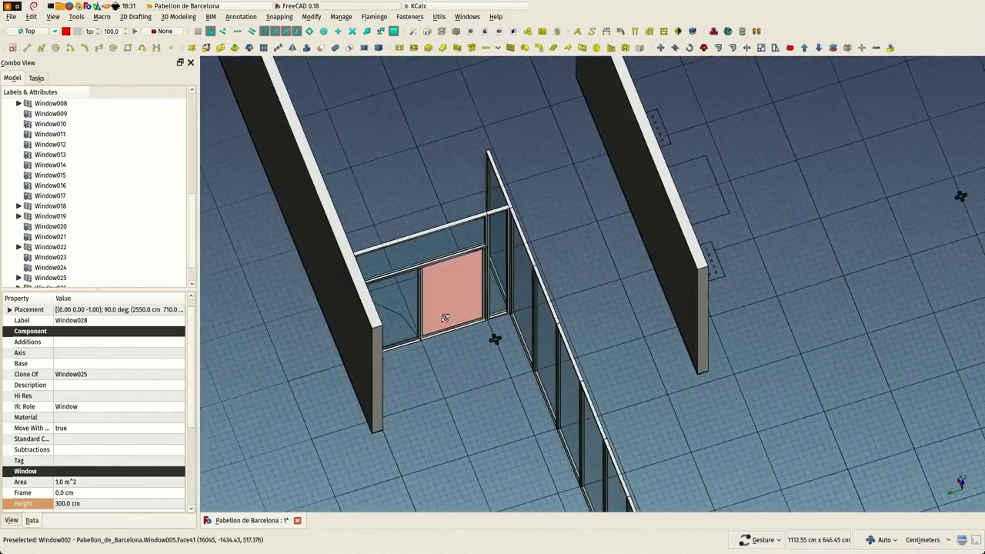
scroll(435, 323, up, 5)
right_drag(426, 158, 489, 396)
drag(469, 381, 685, 389)
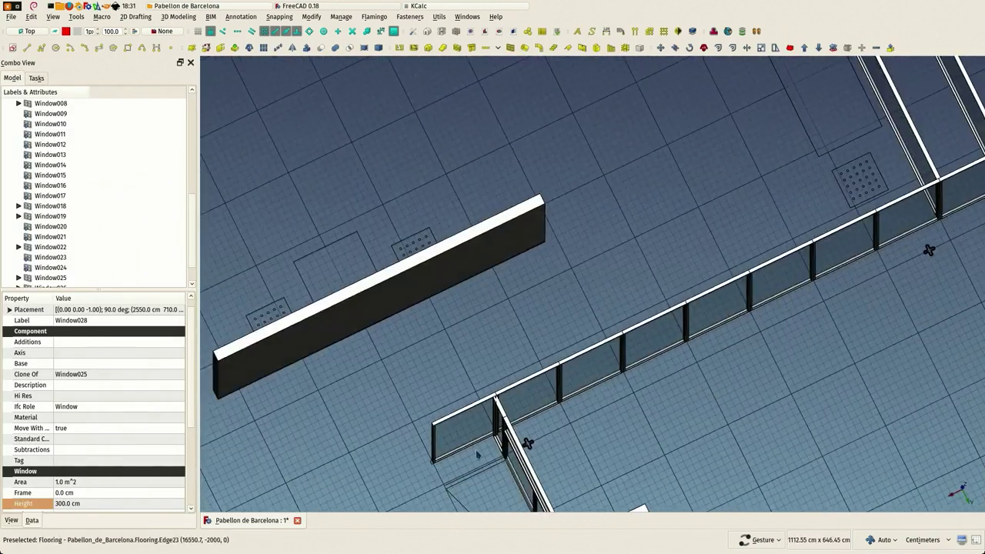
right_drag(485, 457, 589, 298)
drag(590, 298, 665, 292)
scroll(557, 334, up, 10)
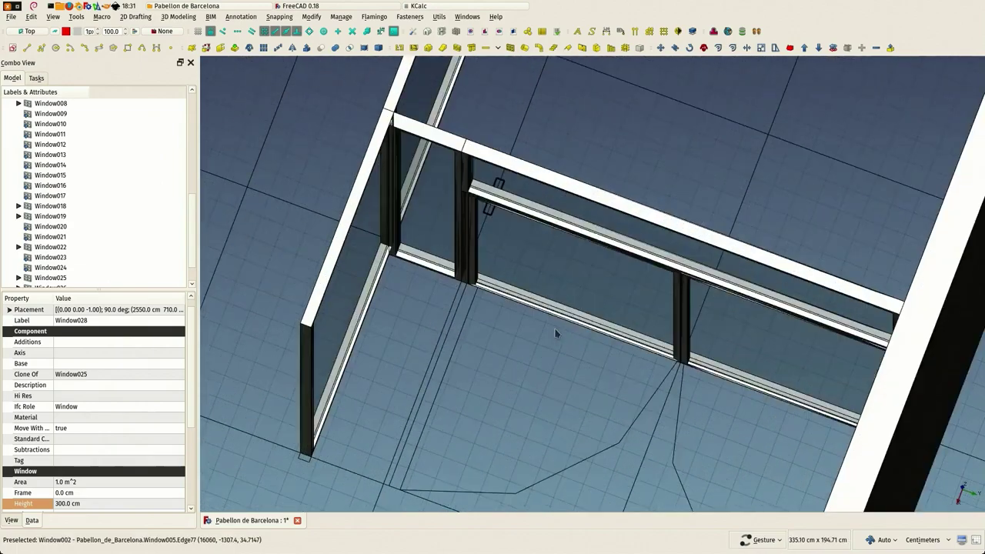
scroll(529, 313, down, 5)
drag(521, 282, 286, 286)
right_drag(559, 329, 231, 101)
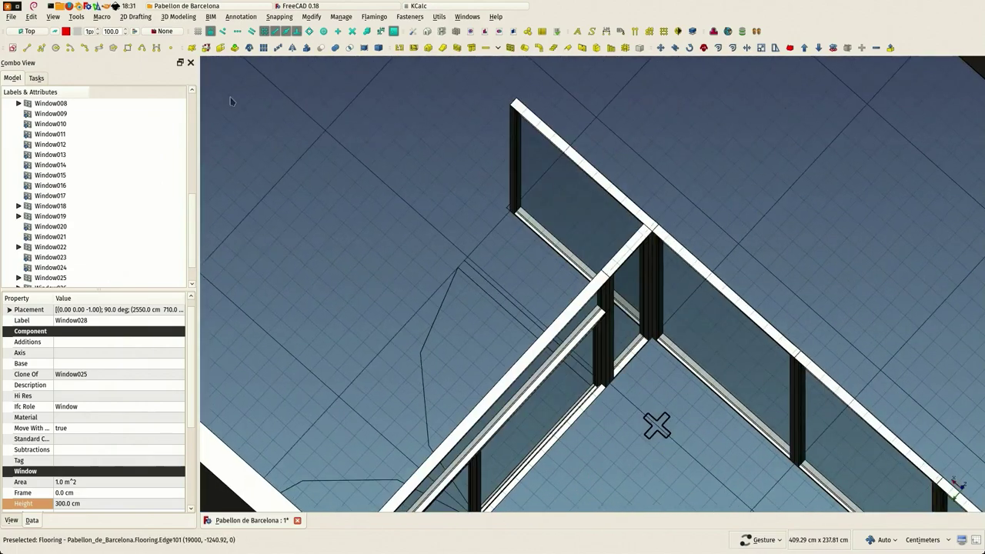
scroll(528, 381, up, 4)
drag(529, 381, 292, 387)
right_drag(557, 407, 330, 126)
scroll(330, 126, down, 2)
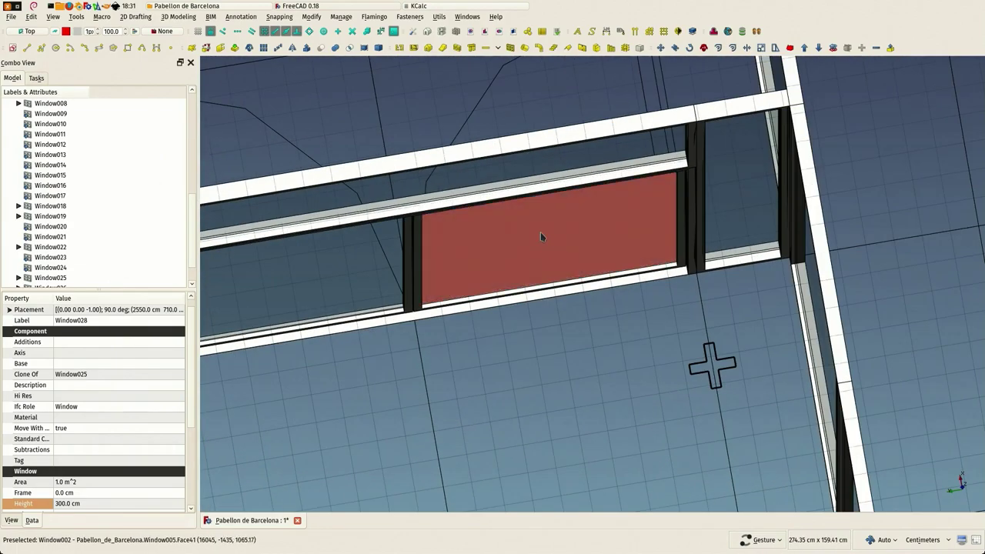
Move the far two-pane window, its upper window and the narrow window together 3 cm along negative X to align with the glass line's corner
click(540, 236)
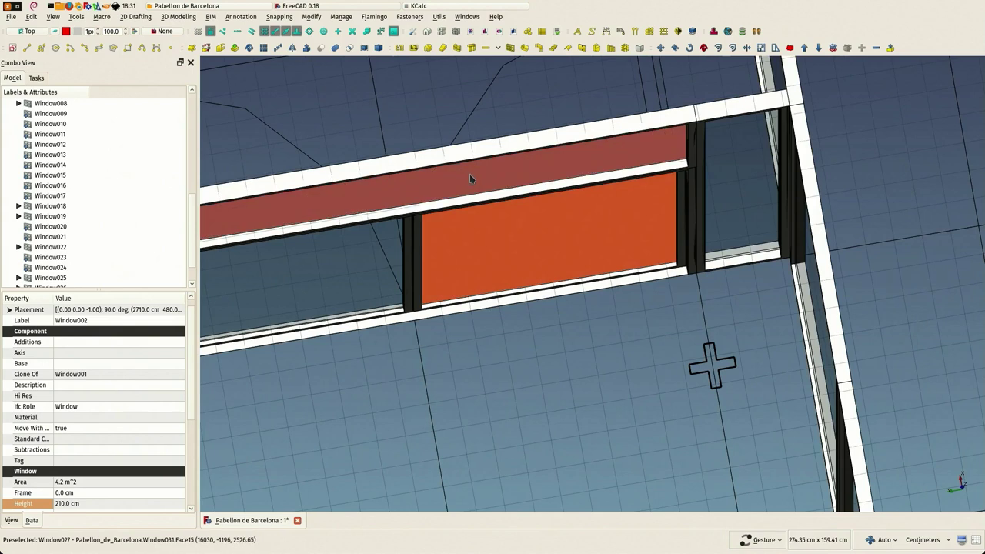
ctrl+click(761, 223)
drag(699, 269, 800, 237)
scroll(449, 410, up, 2)
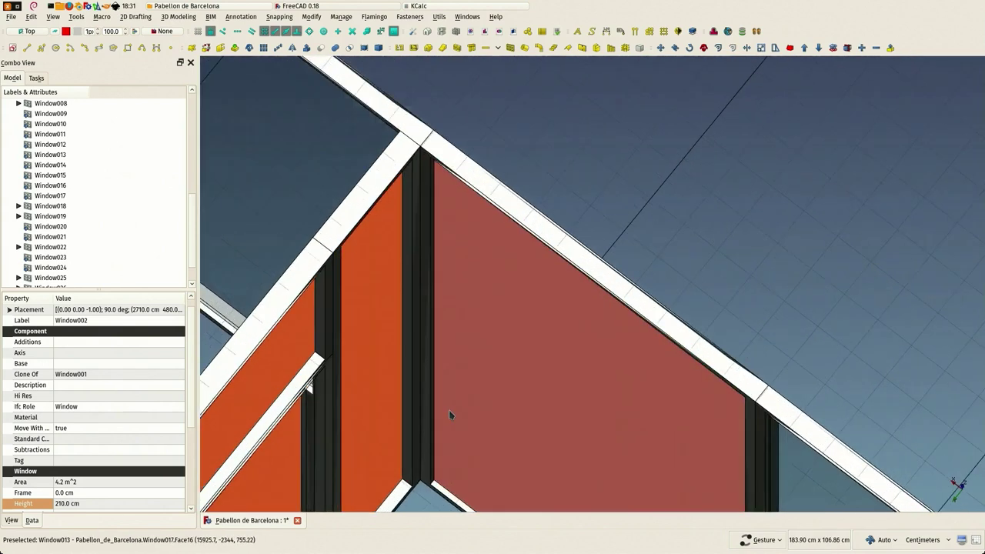
scroll(450, 411, up, 2)
right_drag(464, 340, 537, 132)
scroll(428, 300, up, 2)
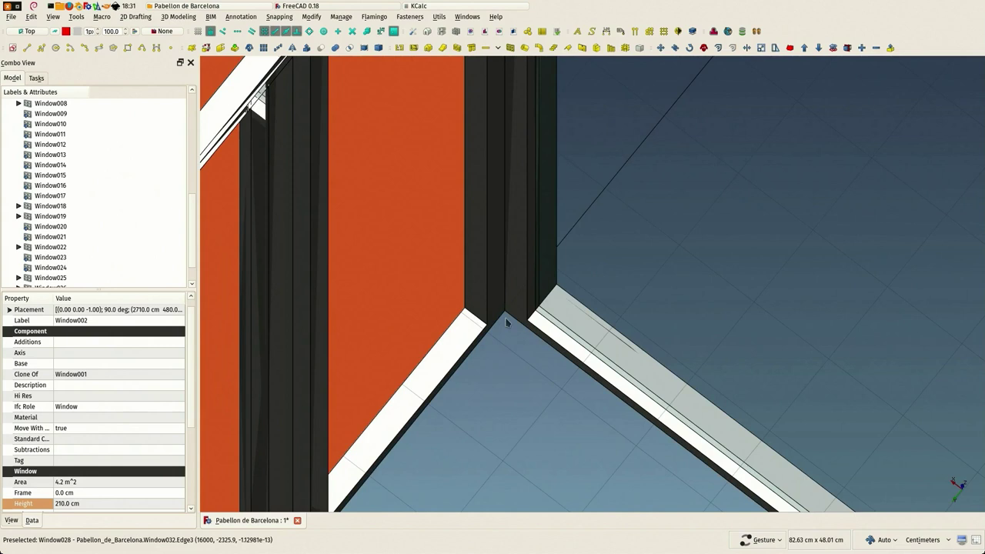
click(661, 48)
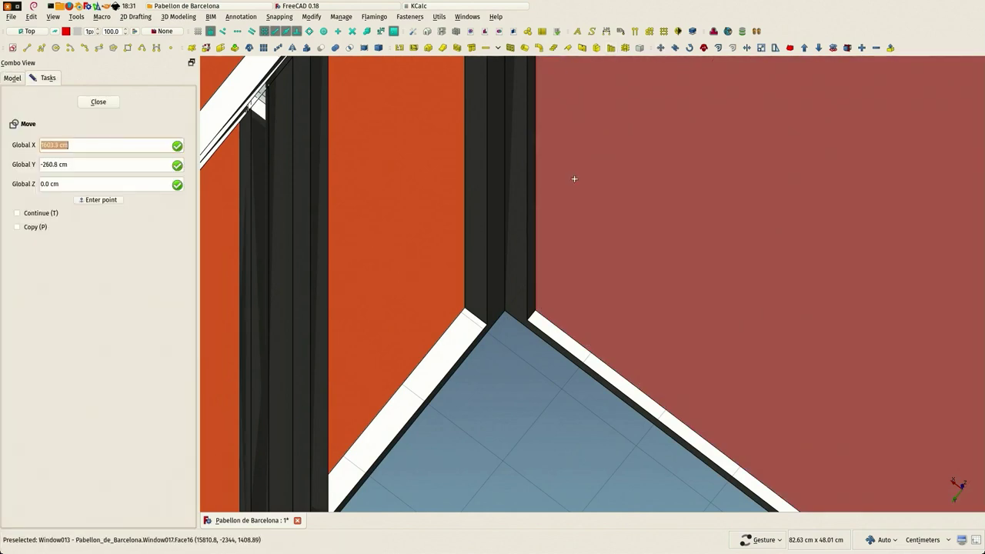
click(498, 318)
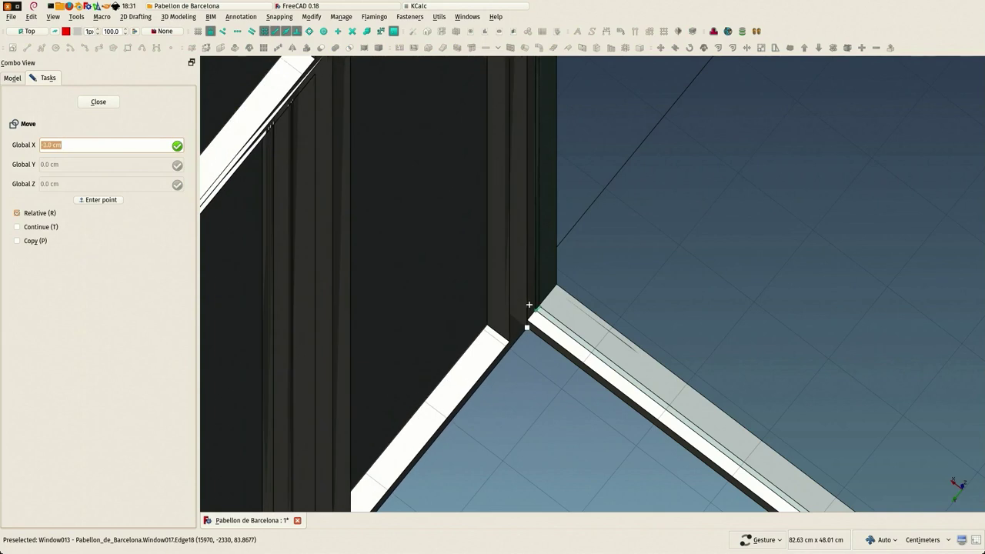
click(529, 305)
Inspect the alignment of the moved door assembly with the adjoining long glass line
scroll(529, 304, down, 8)
drag(460, 245, 587, 254)
scroll(577, 258, down, 4)
drag(420, 344, 508, 353)
right_drag(430, 453, 503, 255)
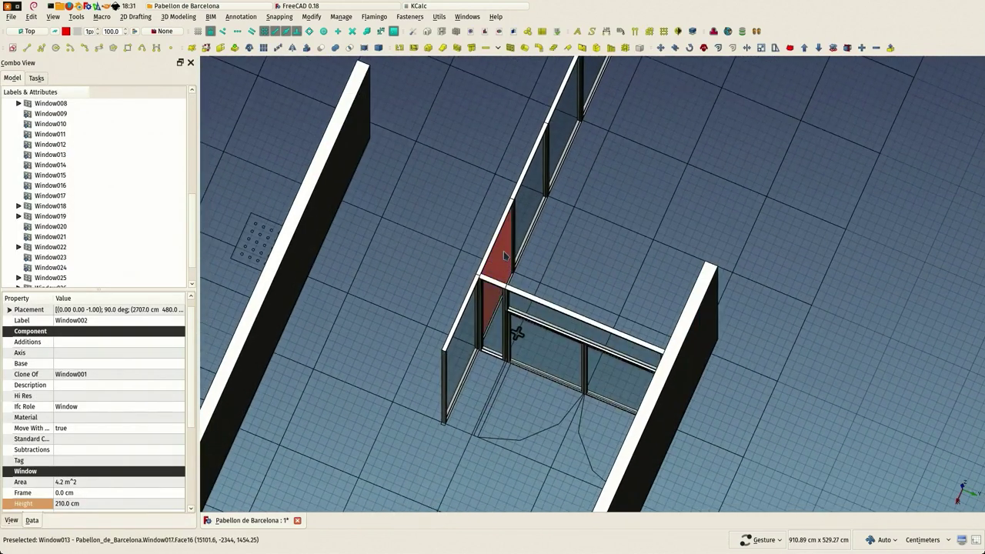
scroll(503, 250, up, 3)
drag(357, 243, 181, 225)
Examine the floor plan's line with evenly spaced post marks between the walls at the pavilion's enclosed end
scroll(339, 244, down, 5)
scroll(328, 246, down, 3)
drag(579, 179, 346, 113)
right_drag(805, 234, 498, 253)
scroll(585, 242, down, 4)
drag(693, 266, 455, 315)
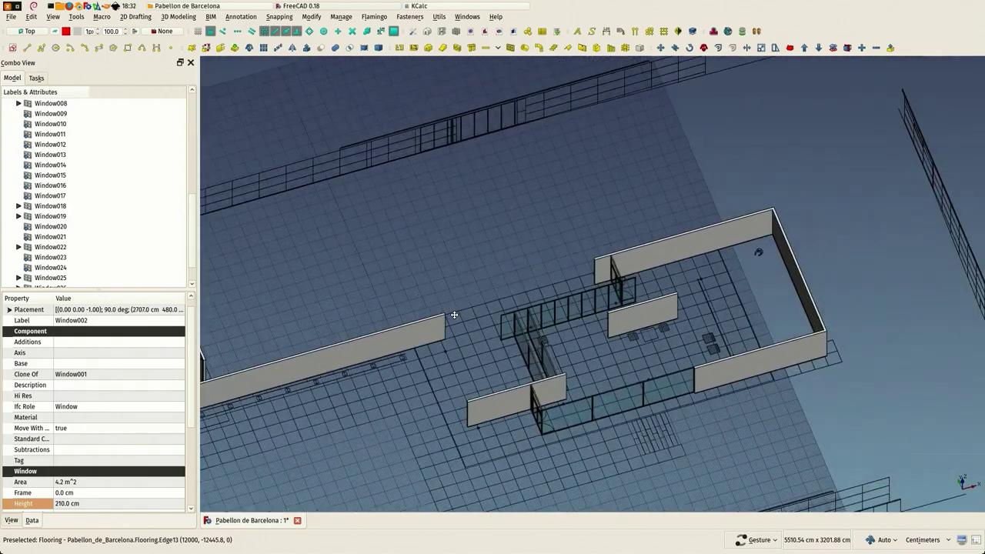
right_drag(454, 315, 447, 325)
scroll(706, 323, up, 8)
drag(630, 299, 729, 344)
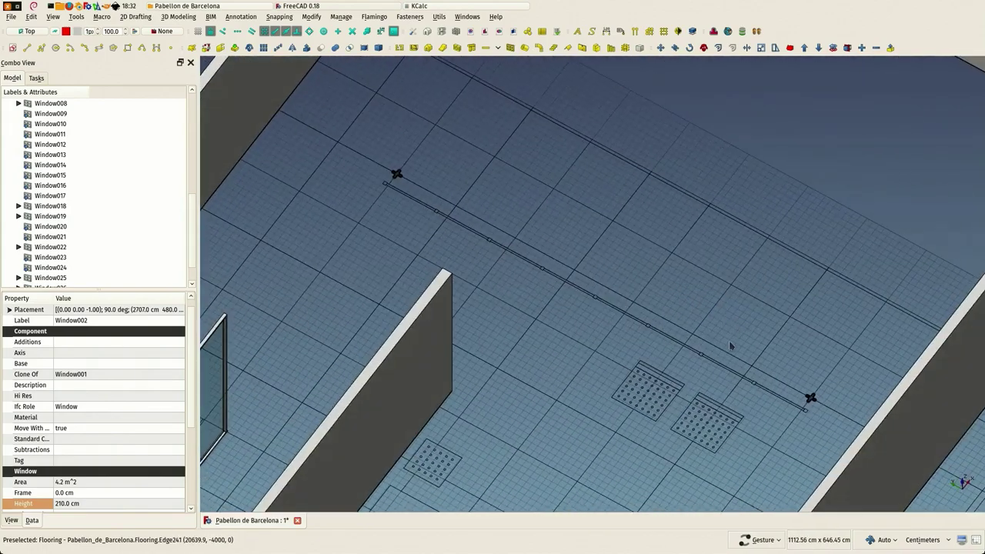
scroll(731, 345, up, 3)
scroll(721, 359, down, 4)
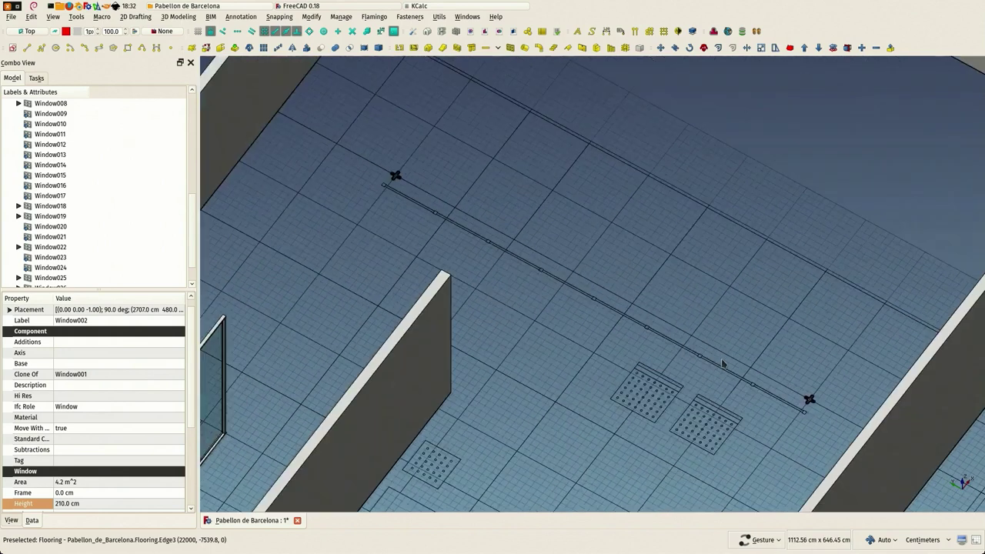
scroll(538, 277, up, 1)
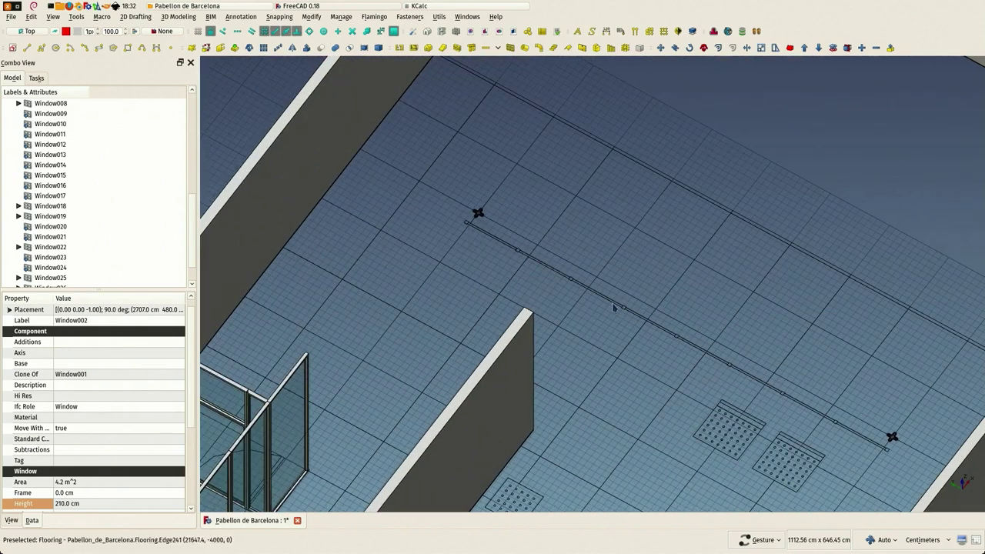
scroll(774, 259, down, 6)
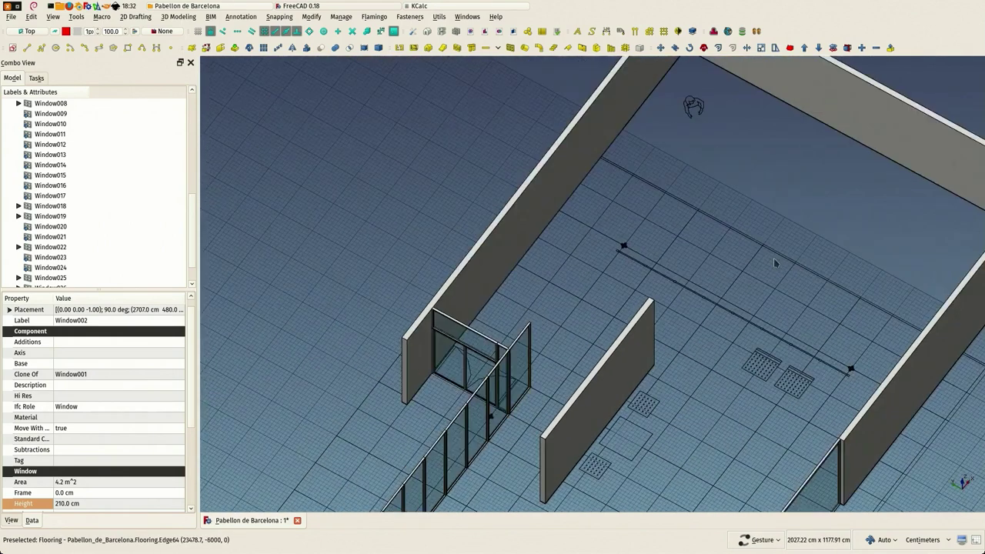
Clone eight adjacent windows of the long glass line and move the cloned row onto the empty ground outside the pavilion
drag(677, 339, 496, 353)
scroll(450, 360, up, 2)
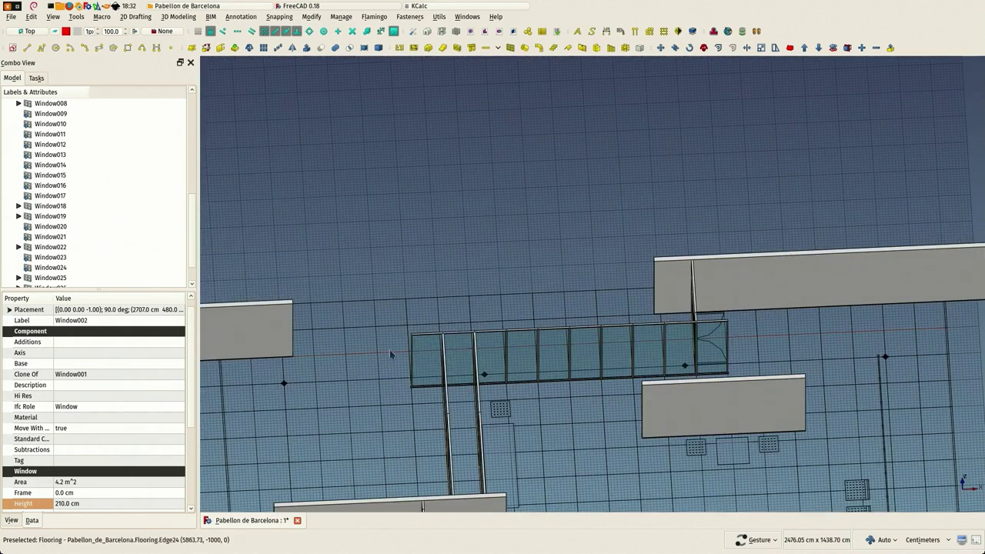
click(428, 358)
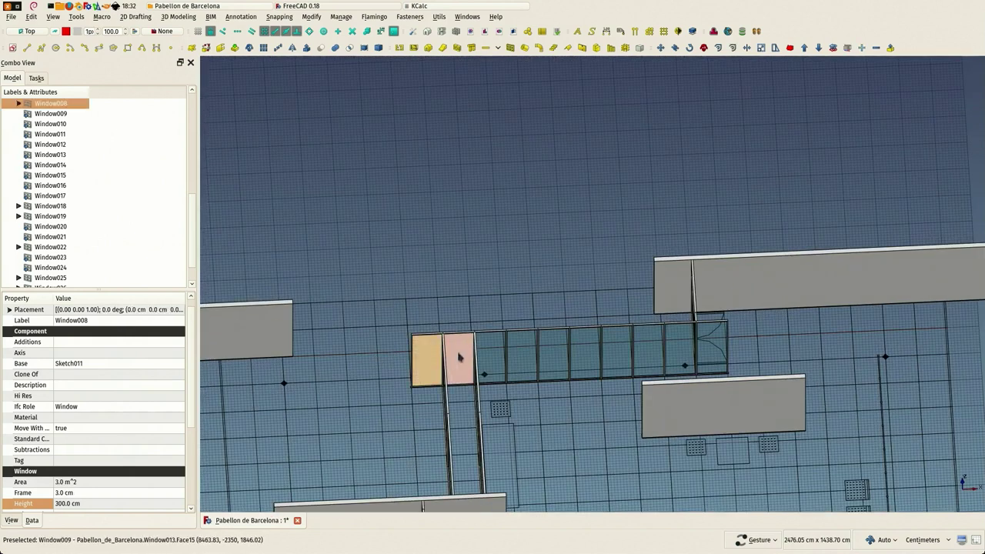
ctrl+click(497, 355)
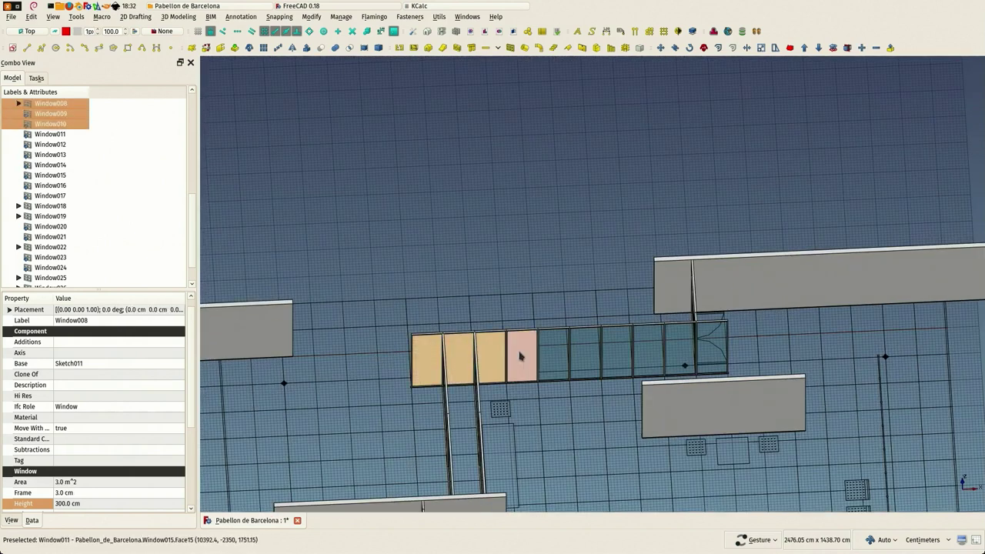
ctrl+click(593, 358)
ctrl+click(652, 357)
scroll(517, 244, down, 3)
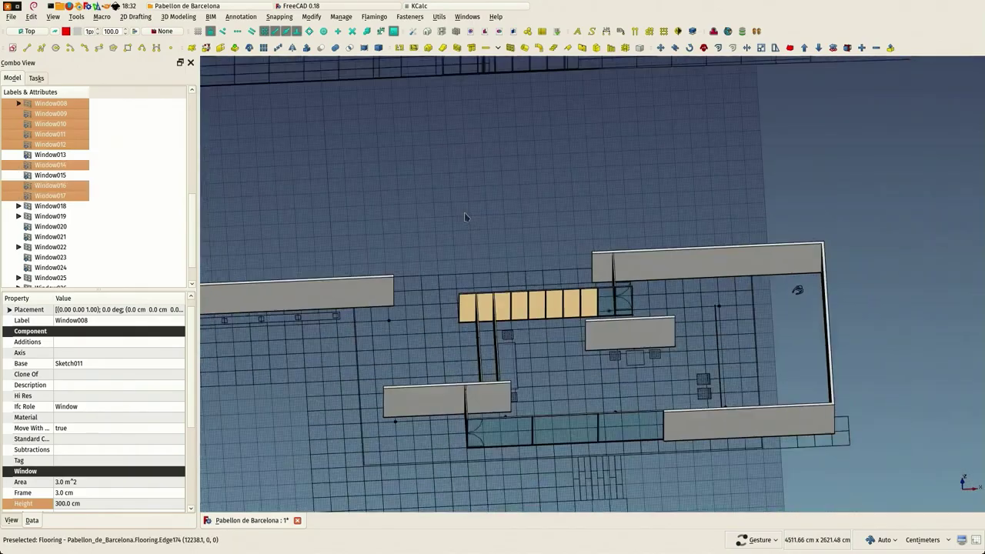
drag(464, 214, 488, 282)
scroll(488, 284, up, 5)
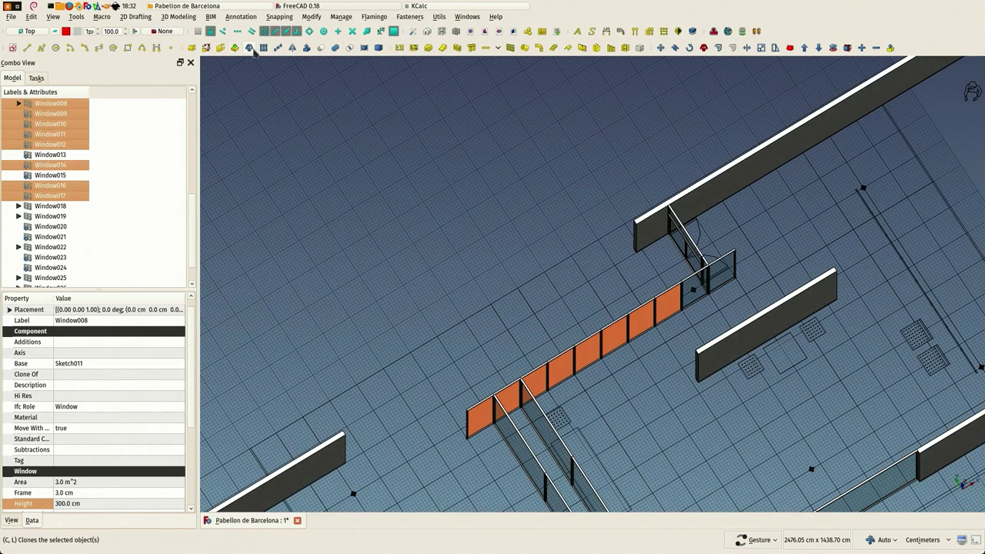
key(m)
key(v)
click(490, 361)
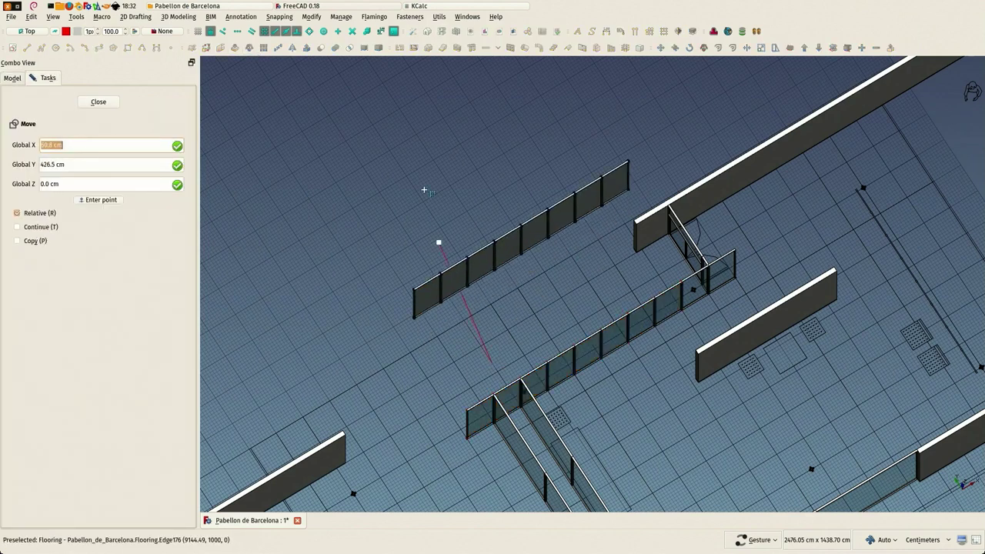
click(379, 186)
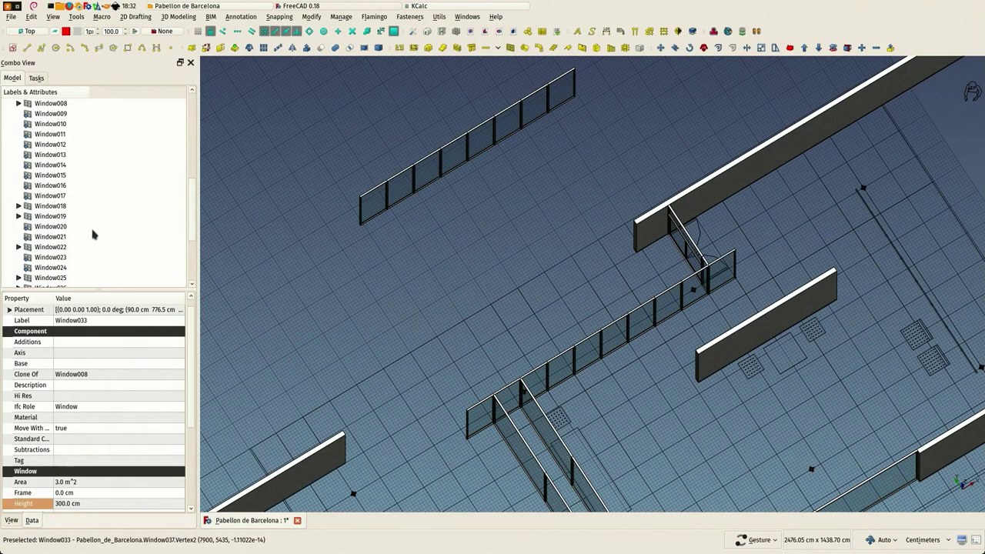
Rotate the eight cloned windows 270° about a point near the row's end, making the row perpendicular to the original glass line
scroll(93, 235, down, 4)
scroll(362, 231, up, 6)
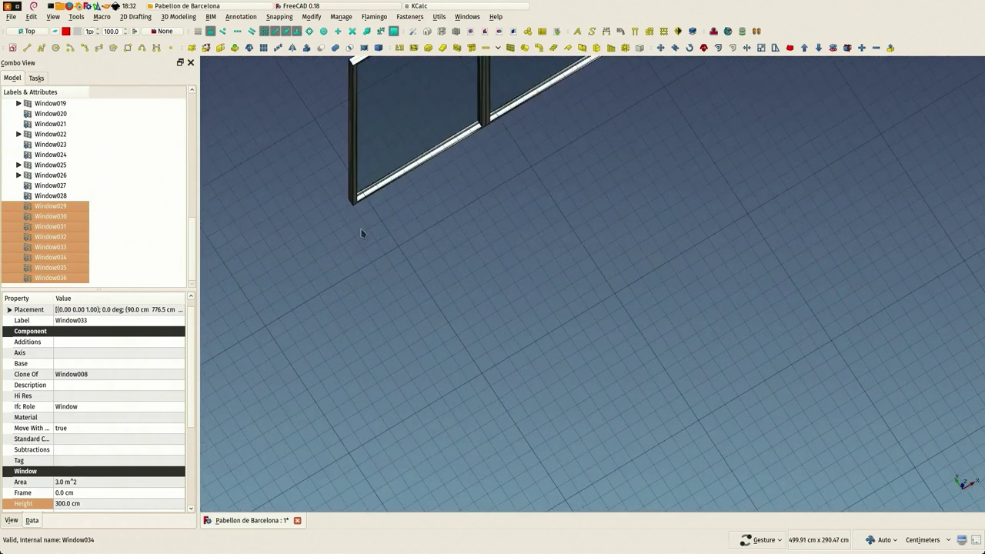
click(690, 47)
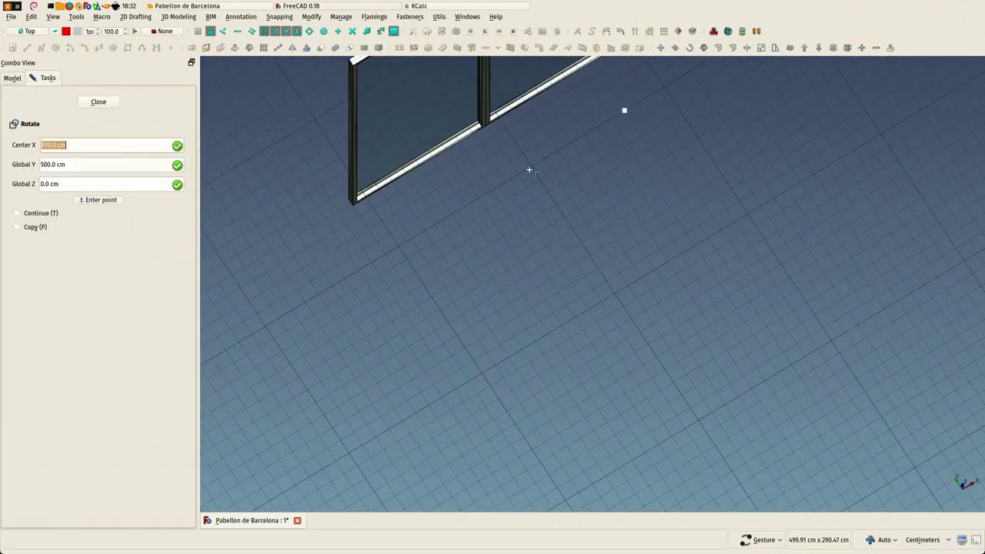
click(361, 216)
click(409, 189)
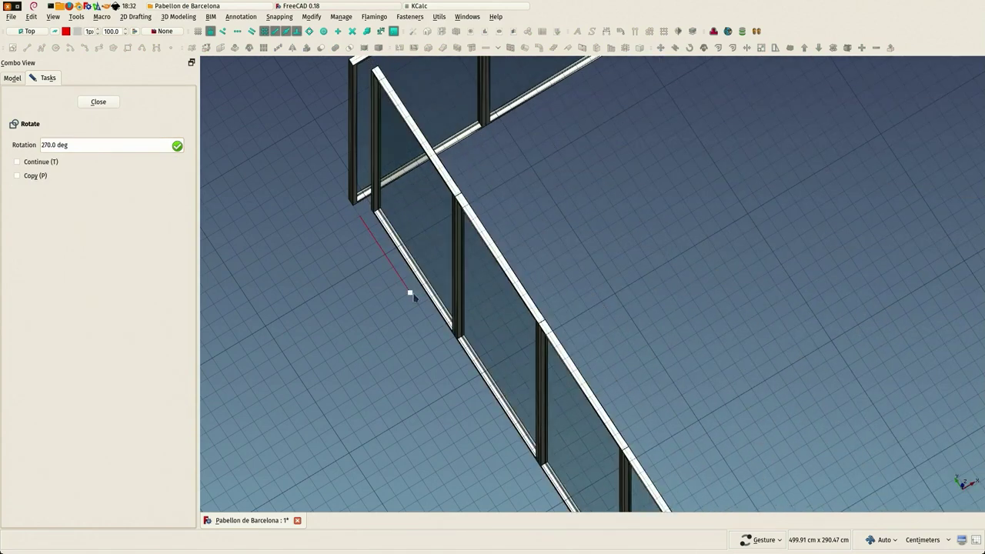
click(414, 296)
drag(369, 253, 542, 246)
scroll(542, 246, down, 4)
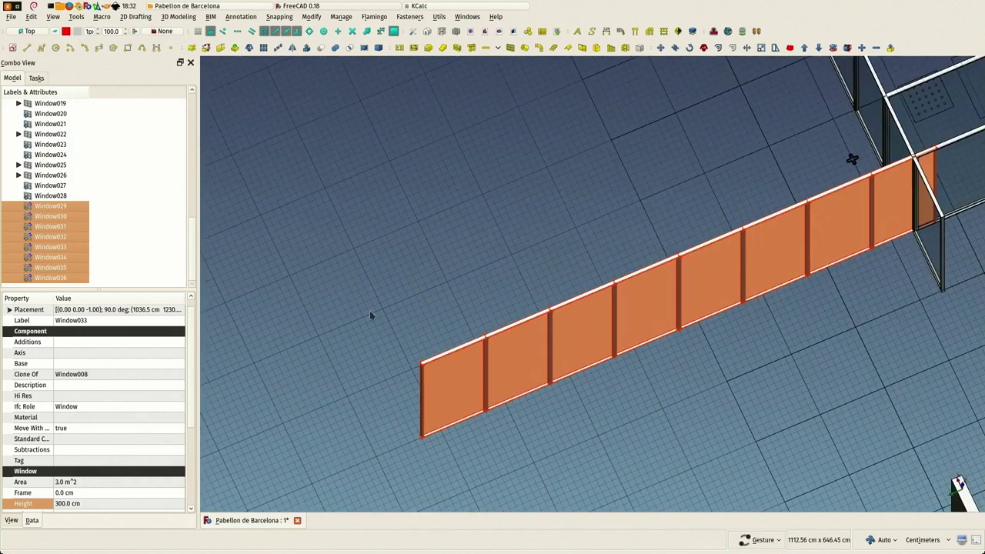
scroll(314, 260, up, 2)
scroll(352, 375, up, 3)
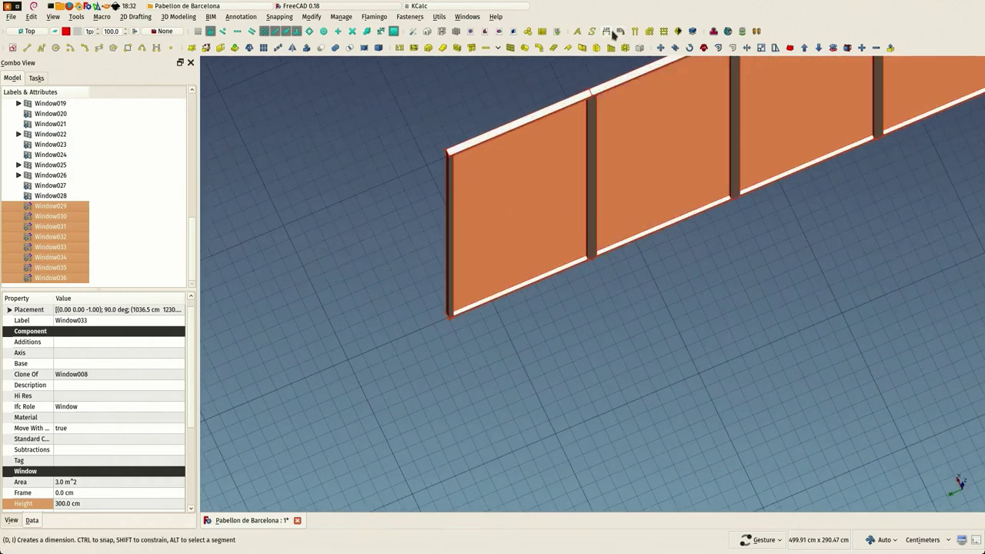
Move the rotated row of cloned windows by its lower end corner to the post-marked line at the pavilion's enclosed end
click(662, 48)
scroll(445, 317, up, 2)
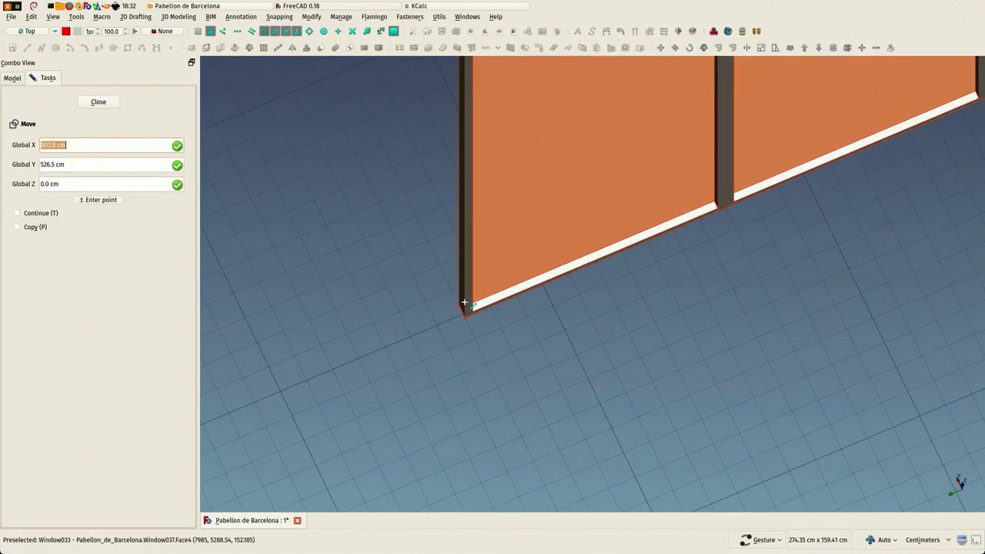
click(464, 304)
scroll(420, 359, down, 8)
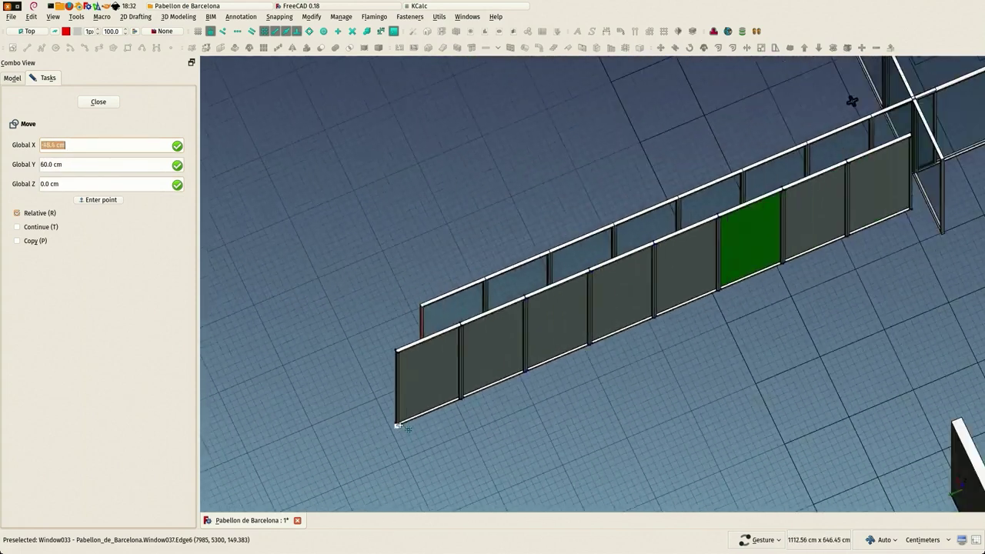
scroll(404, 385, down, 4)
scroll(420, 201, up, 5)
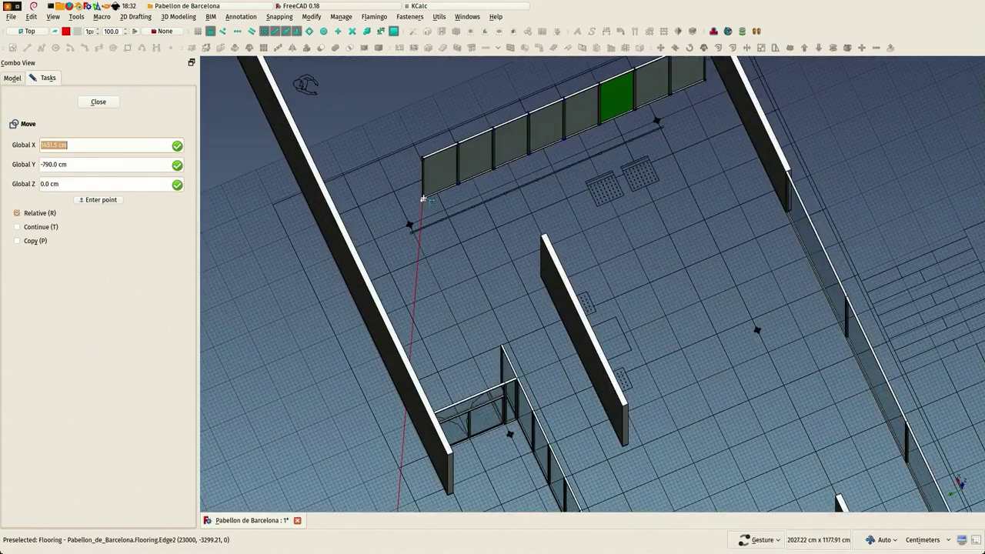
scroll(422, 208, up, 6)
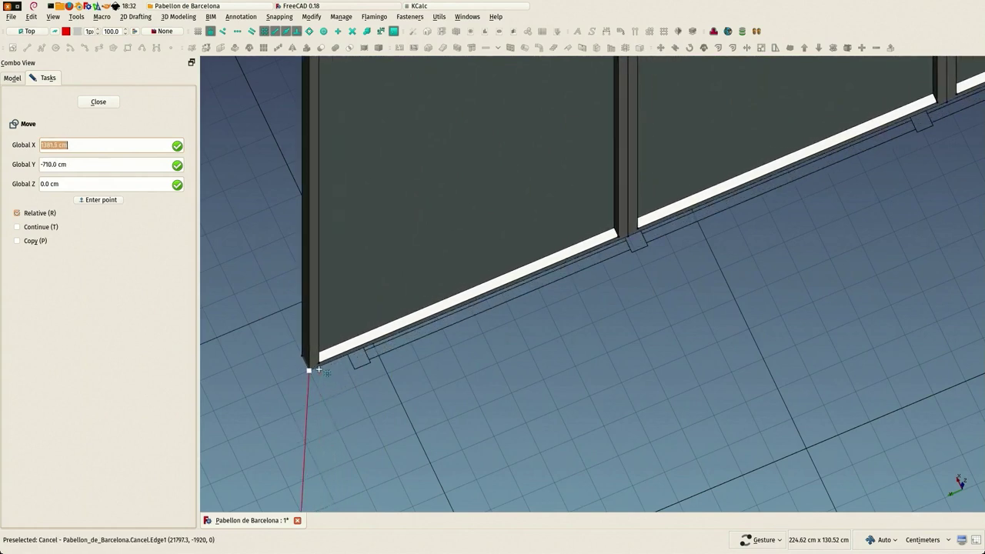
scroll(317, 364, down, 2)
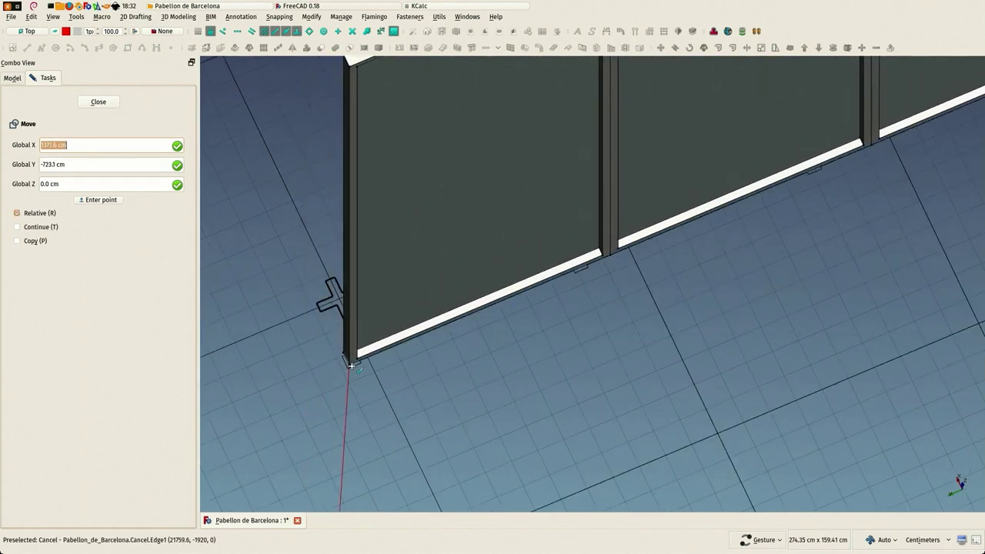
scroll(351, 365, down, 9)
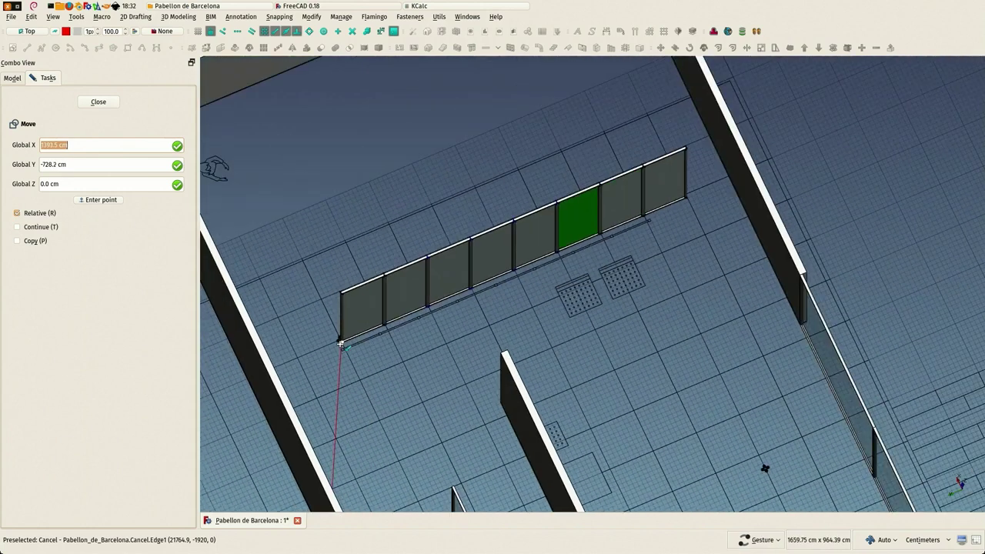
scroll(339, 344, up, 2)
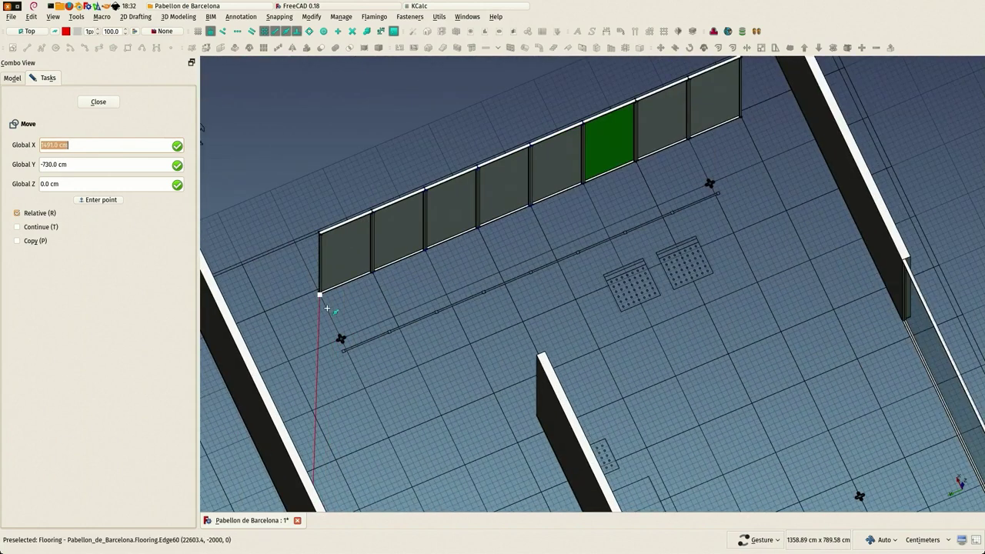
click(326, 308)
scroll(467, 247, down, 8)
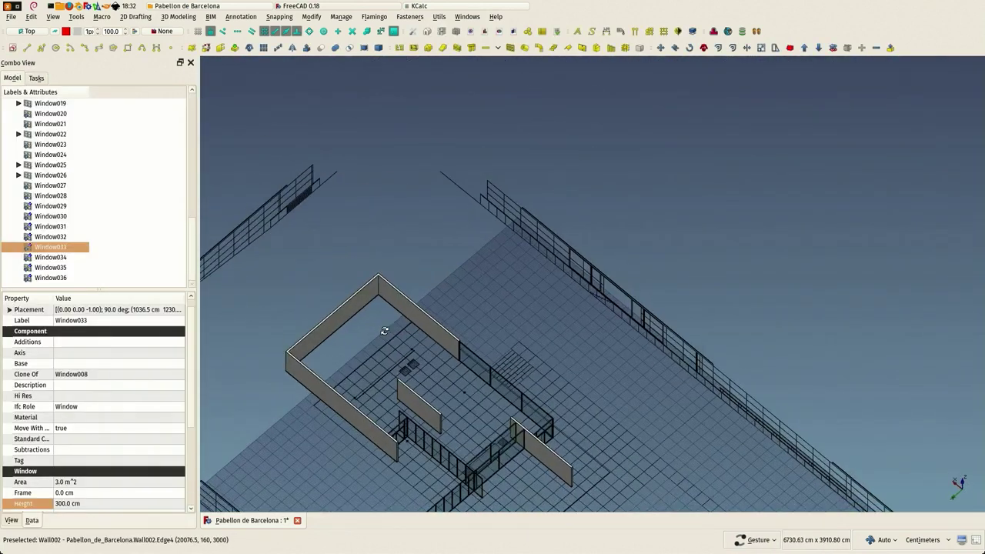
Undo the move, rotation and cloning of the eight-window row, removing the clones from the model
right_drag(468, 249, 578, 151)
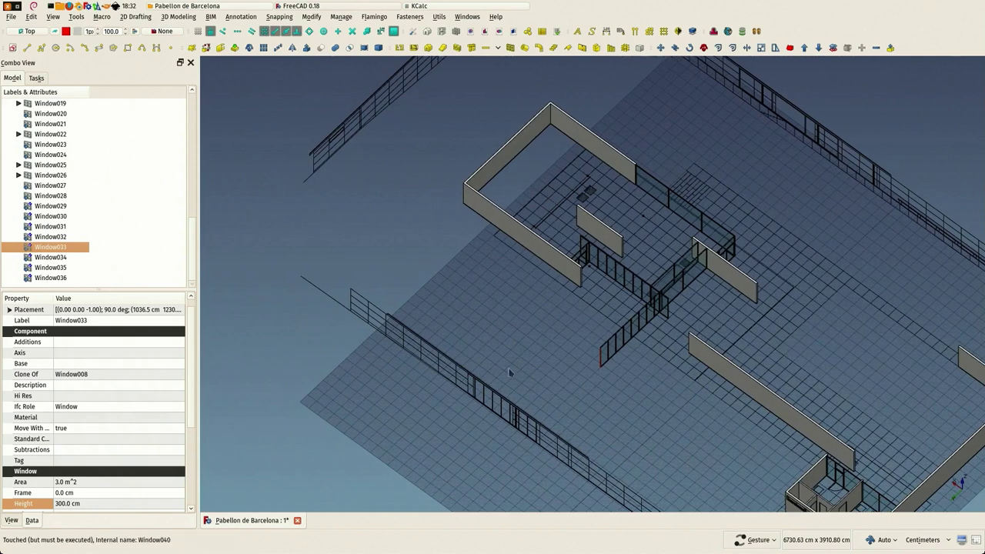
scroll(509, 373, up, 3)
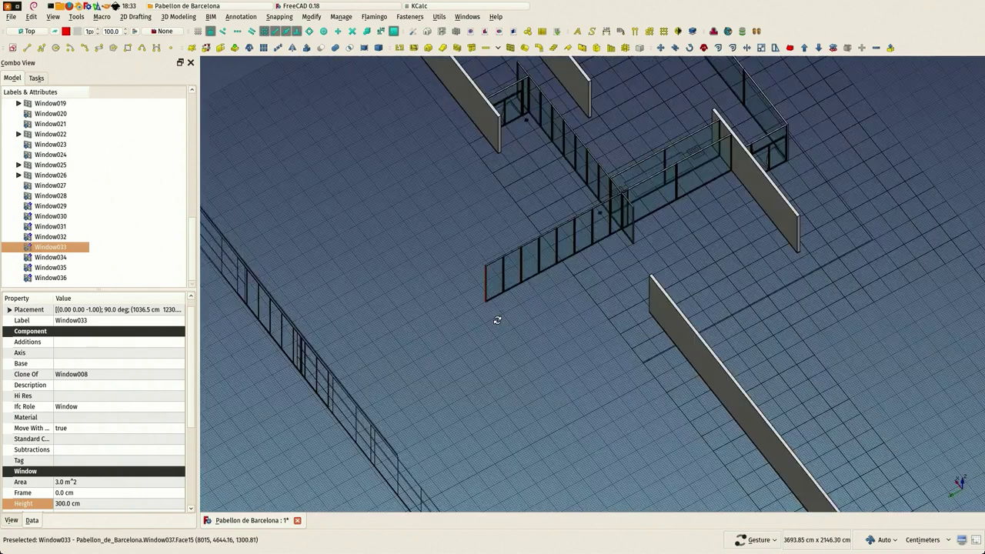
drag(498, 321, 466, 306)
key(ctrl+z)
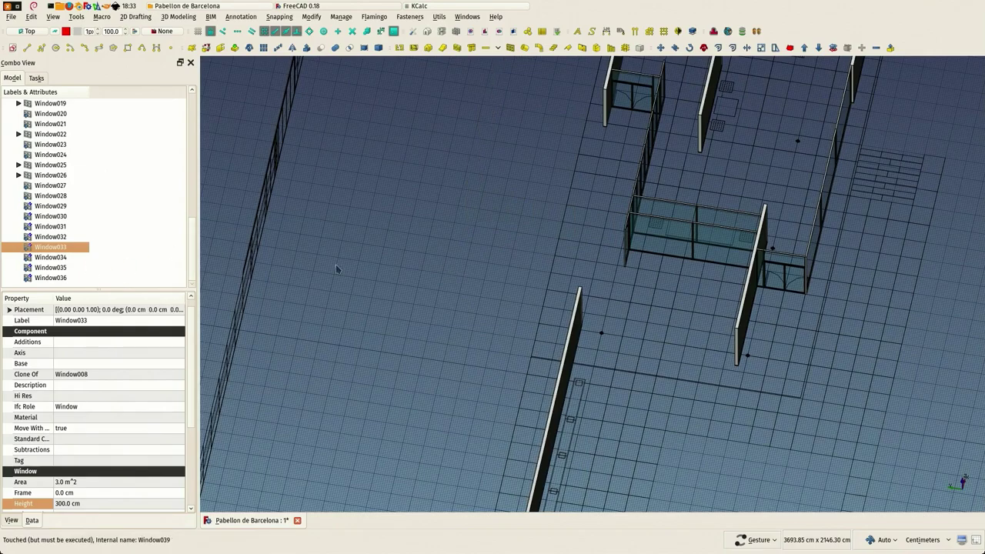
drag(337, 268, 376, 259)
click(255, 218)
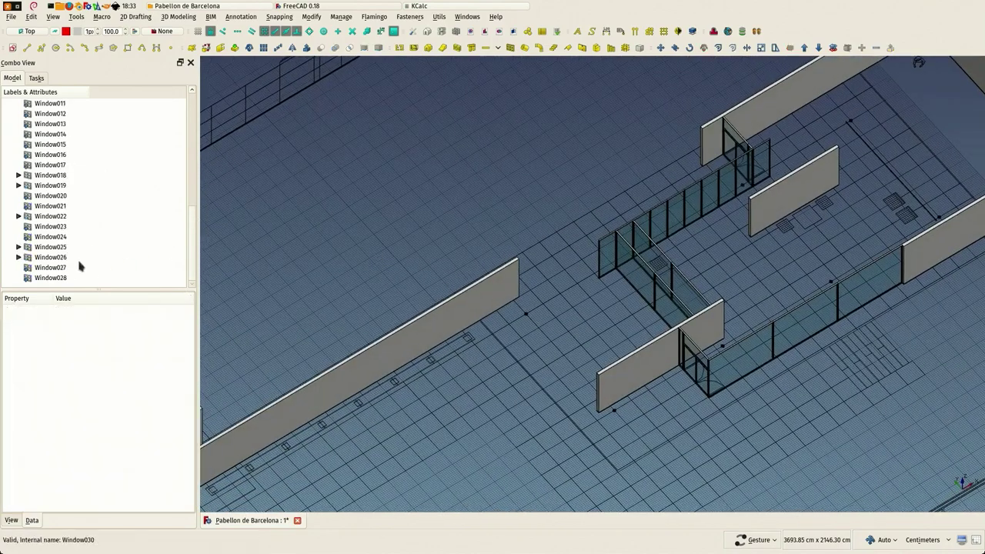
Dimension the spacing between two adjacent post marks on the line at the enclosed end, and delete the dimension
drag(542, 247, 593, 231)
right_drag(763, 168, 590, 293)
drag(590, 292, 681, 165)
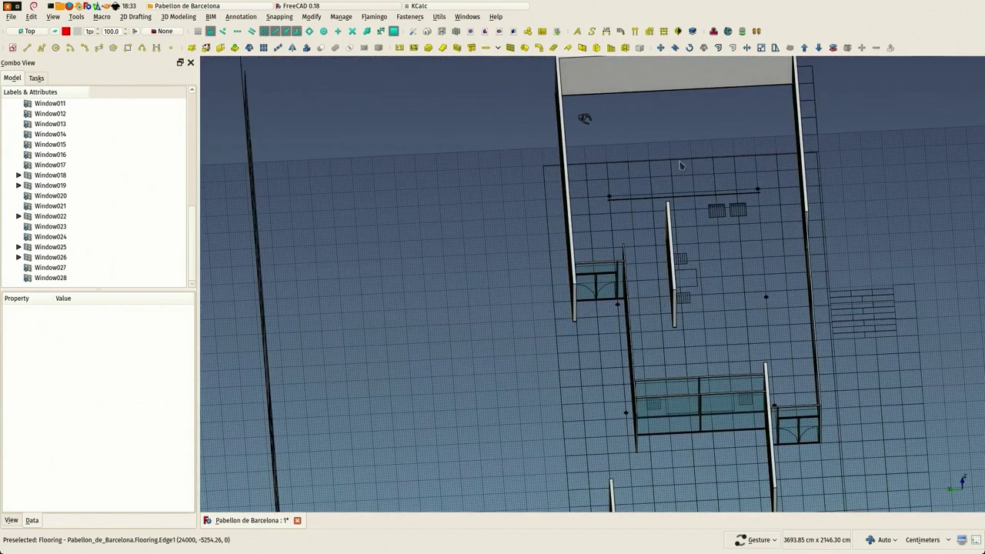
scroll(680, 165, up, 10)
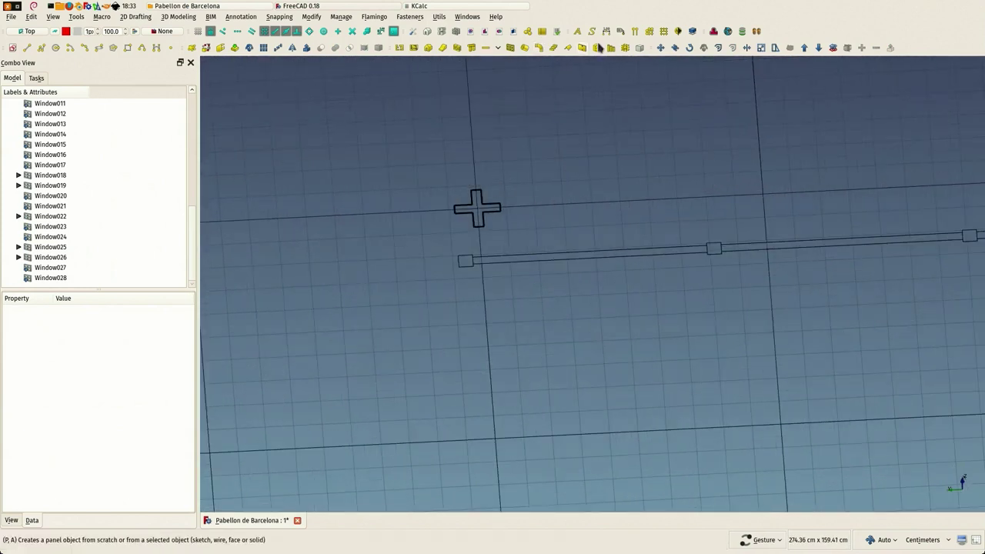
click(606, 32)
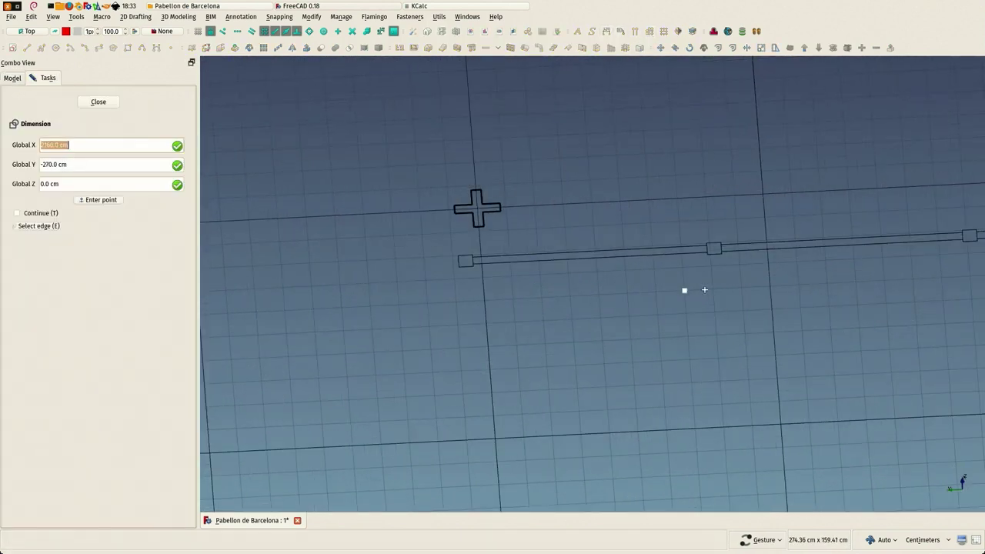
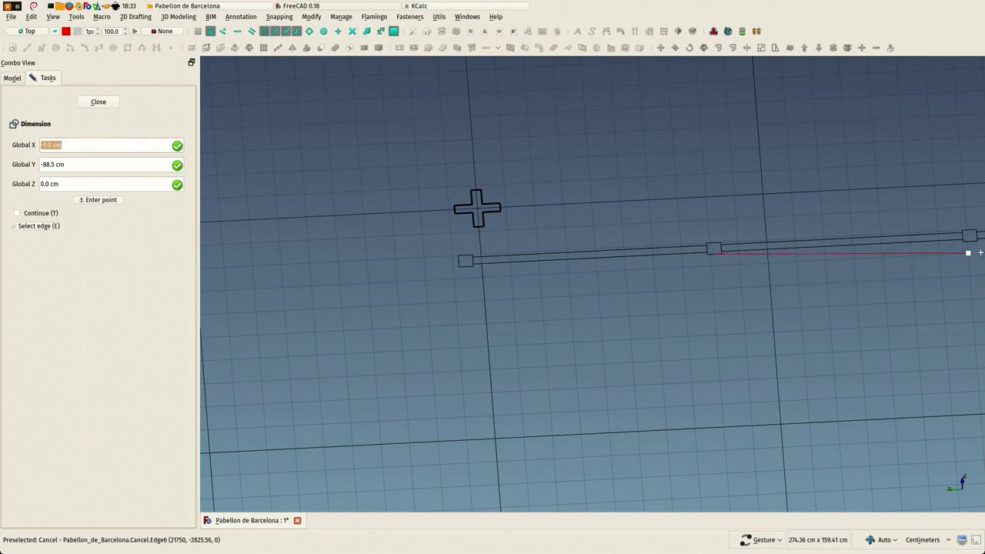
click(927, 326)
click(818, 326)
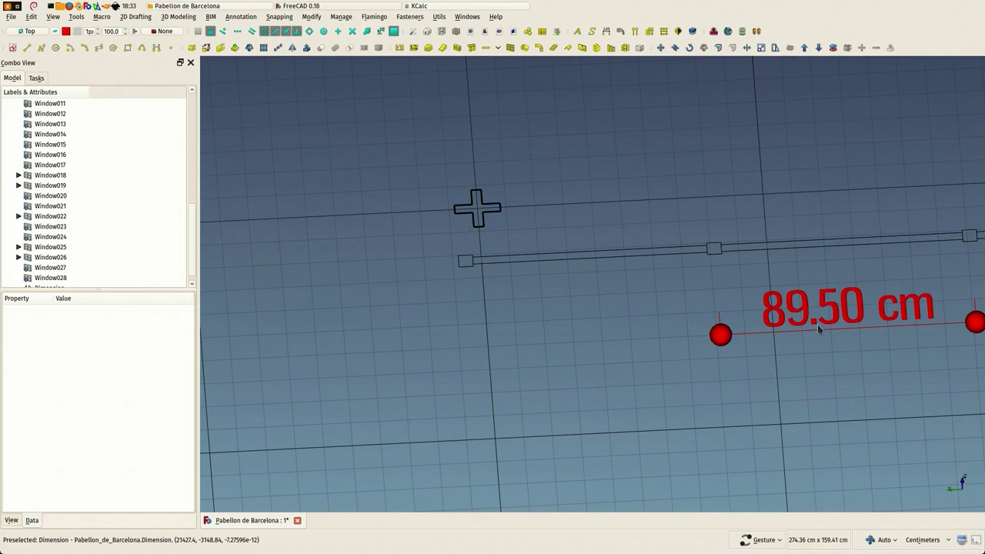
click(791, 334)
key(Delete)
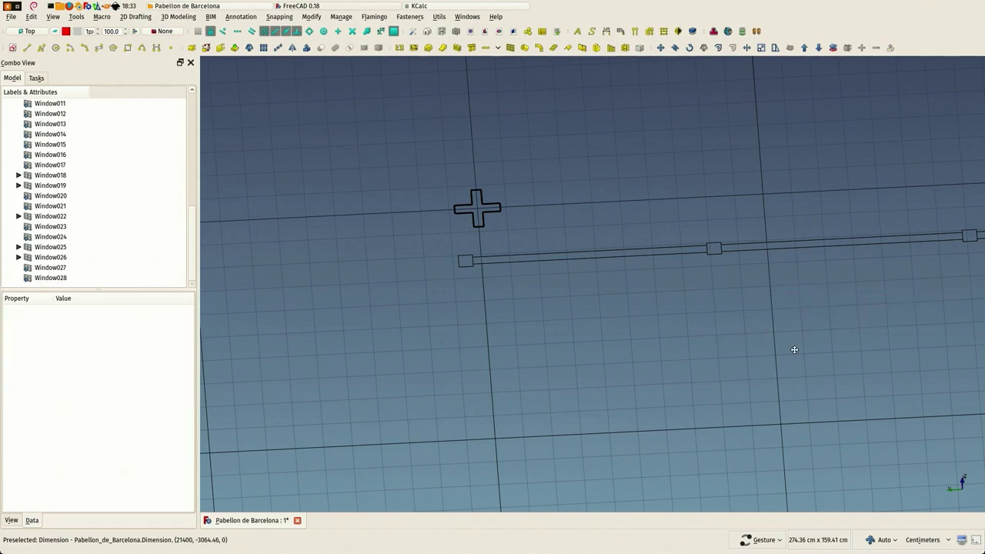
Place a Fixed window 80 cm wide and 210 cm high on the floor near the cross-shaped column at the line's end
right_drag(794, 347, 606, 377)
scroll(607, 379, down, 4)
drag(585, 246, 559, 219)
click(492, 120)
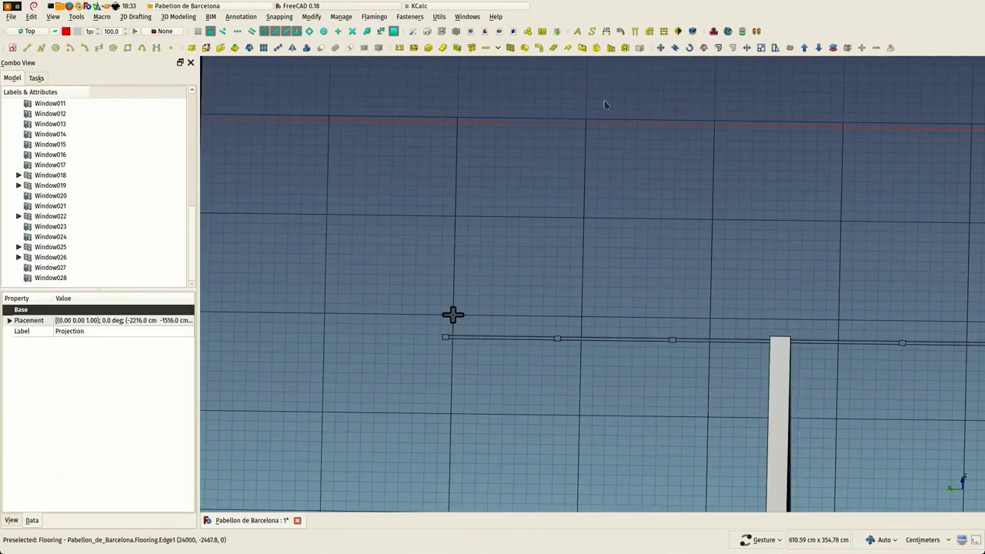
click(542, 201)
click(511, 48)
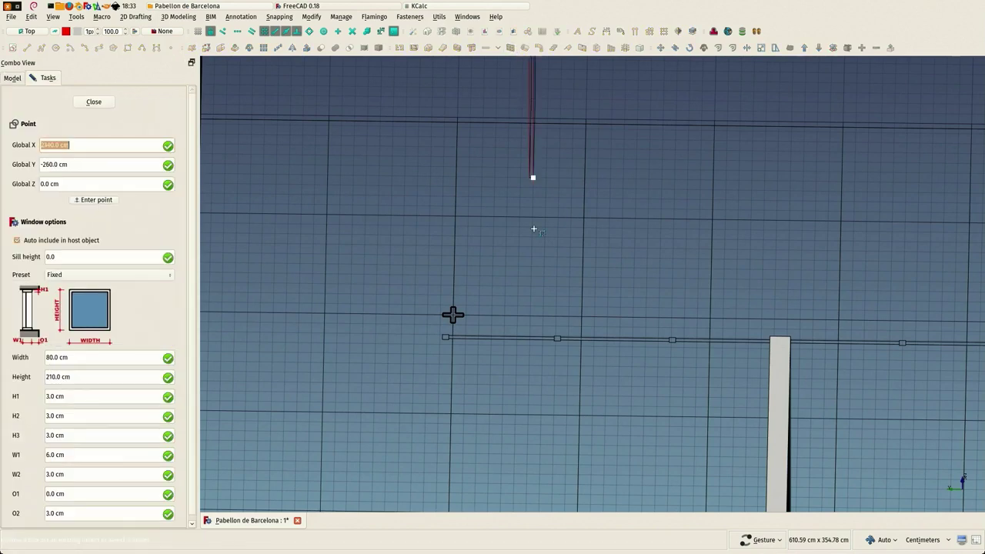
click(452, 315)
drag(453, 315, 475, 289)
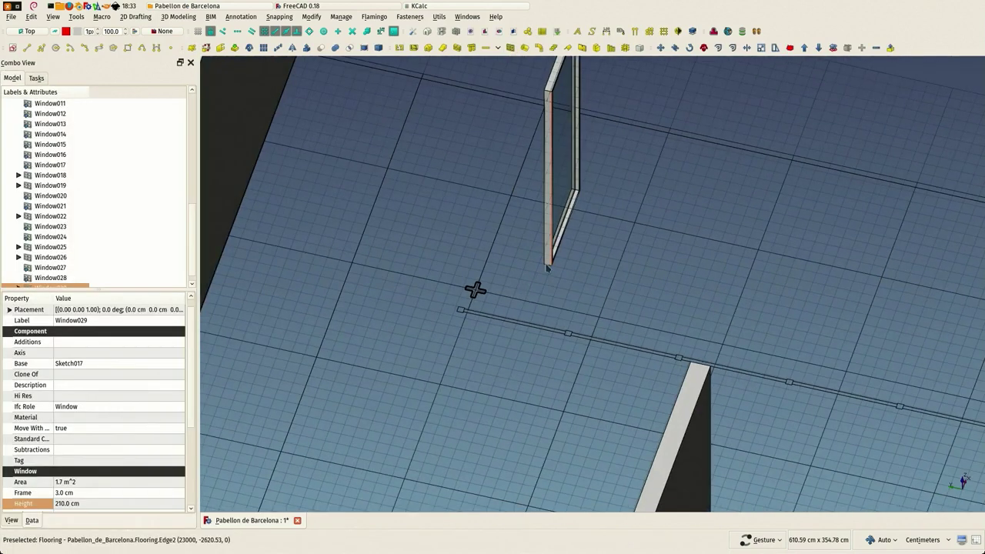
Rotate the new window 90° clockwise about its lower corner, making it parallel to the post-marked line
scroll(475, 290, up, 4)
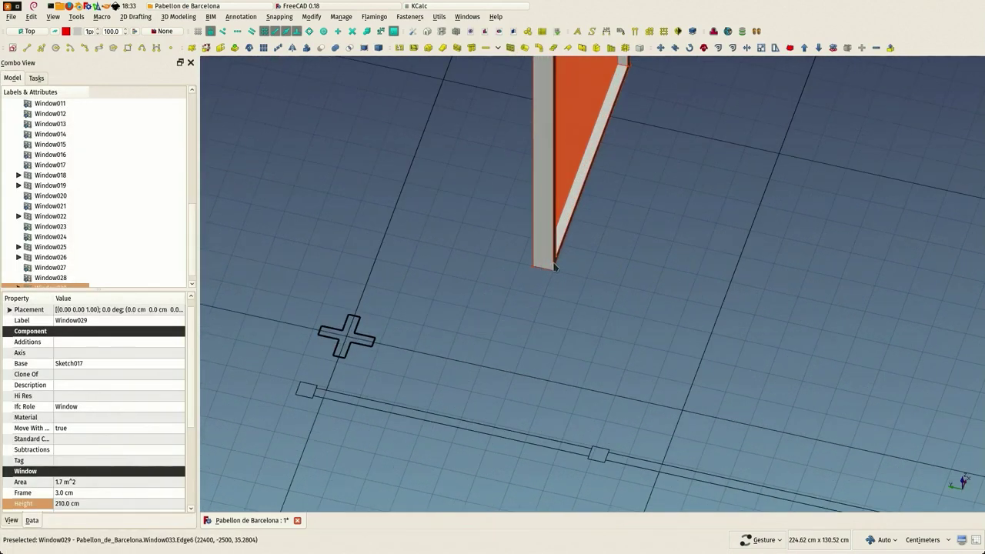
key(r)
key(o)
click(553, 268)
click(621, 287)
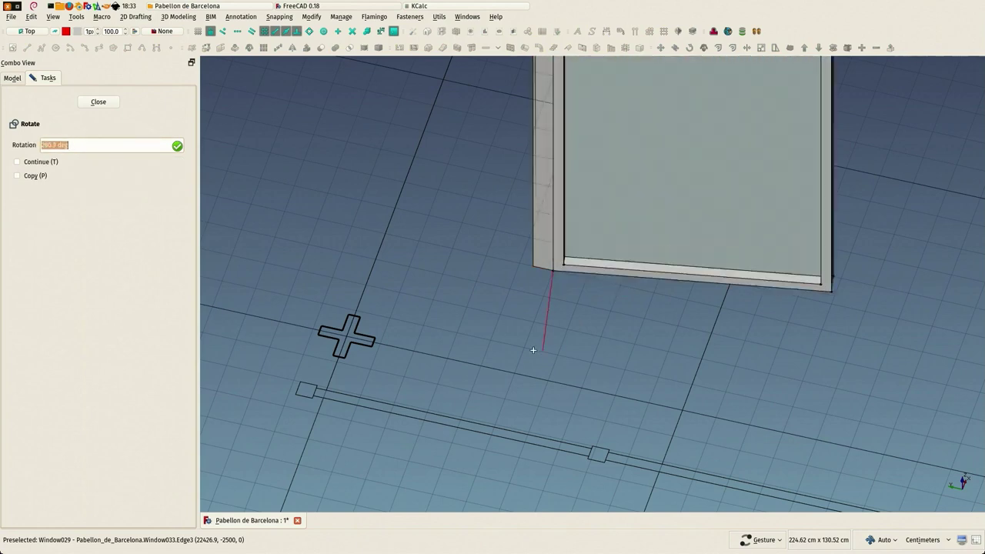
click(526, 347)
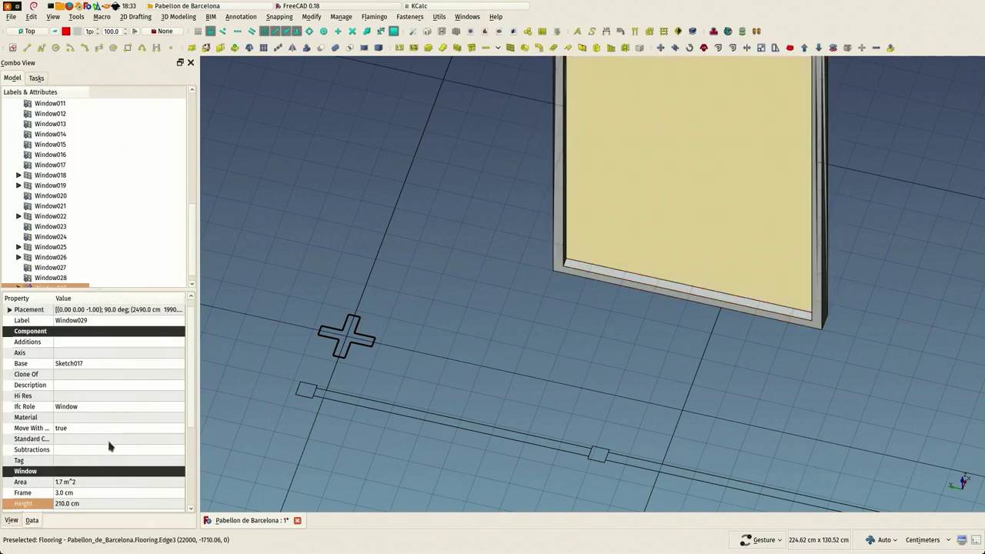
Set the rotated window's height to 300 cm and its width to 89.5 cm
scroll(100, 447, down, 3)
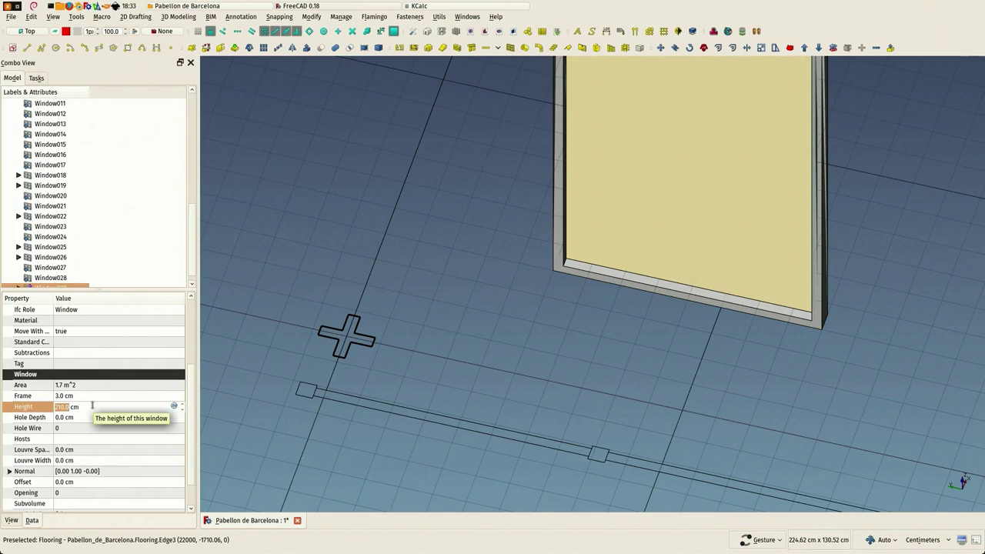
click(93, 406)
text(300)
key(Return)
scroll(117, 433, down, 1)
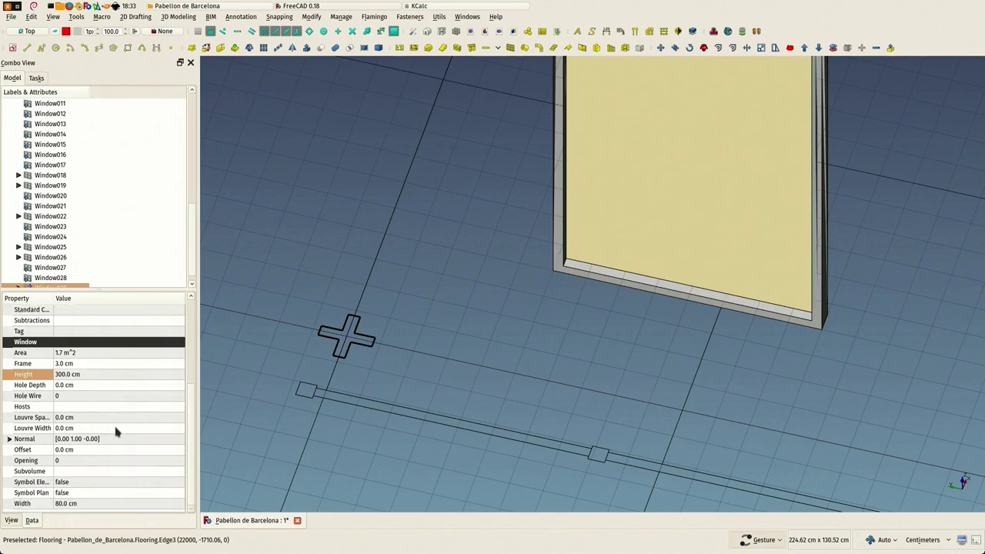
click(84, 503)
text(89.5)
key(Return)
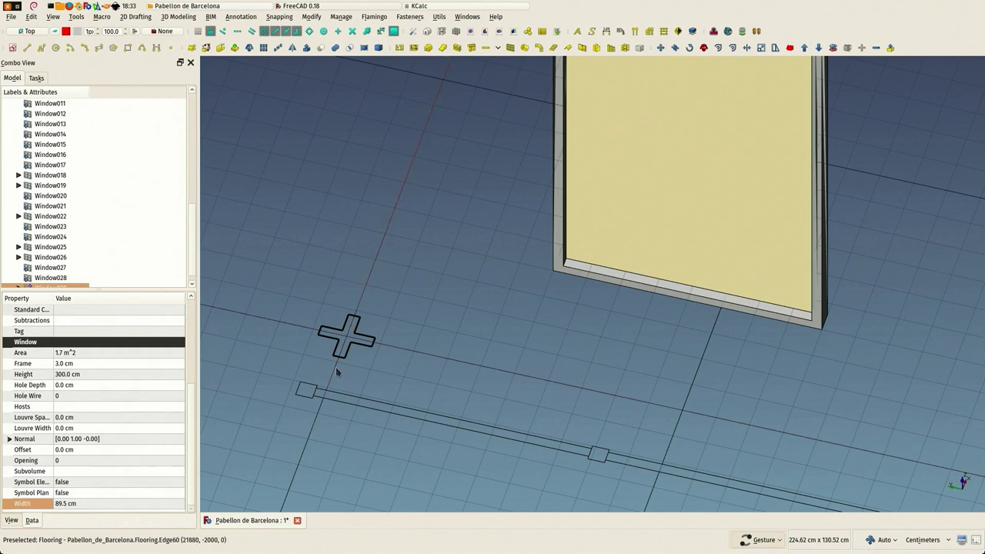
Move the resized window by its lower corner onto the first bay of the post-marked line, beside the cross-shaped column
scroll(336, 372, down, 5)
scroll(515, 344, up, 3)
scroll(567, 346, up, 2)
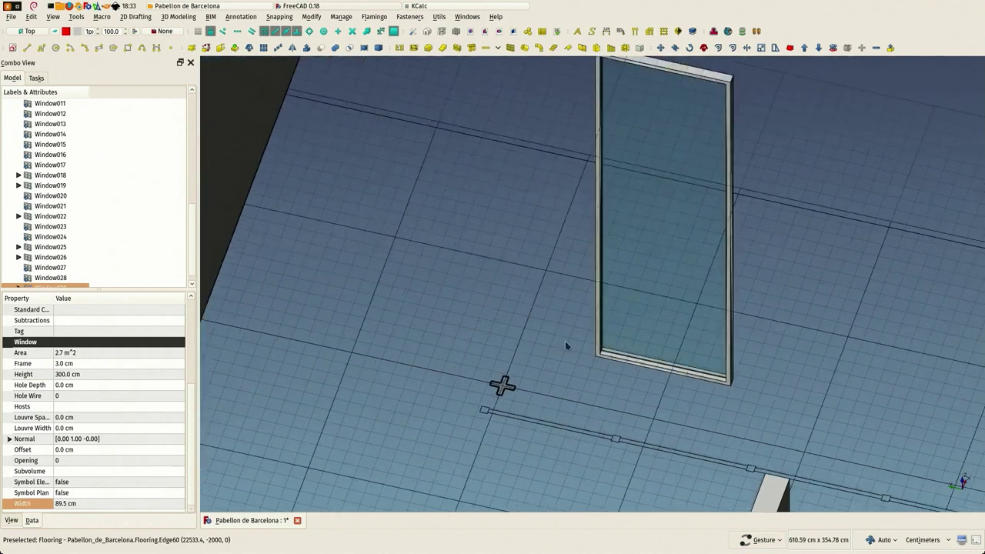
scroll(732, 403, up, 3)
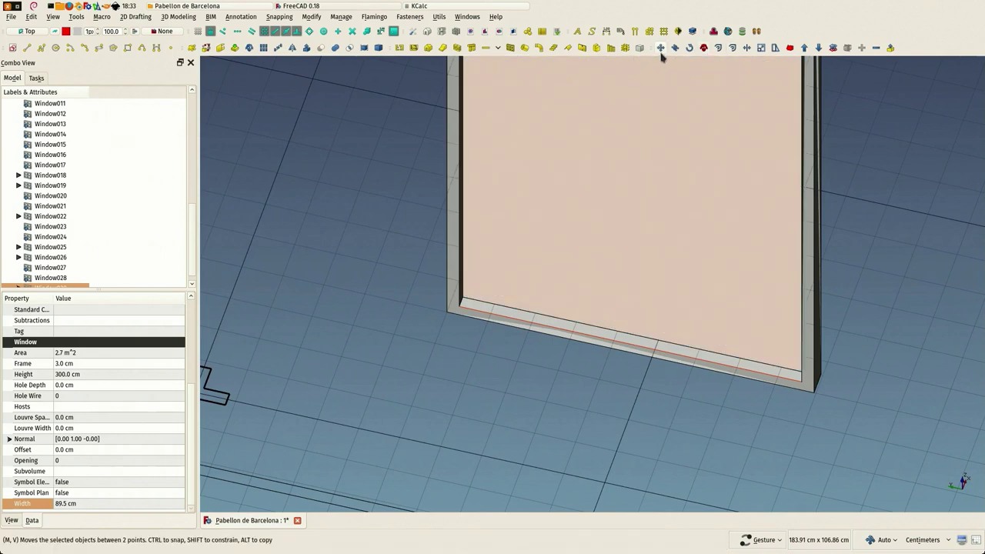
click(673, 51)
click(814, 390)
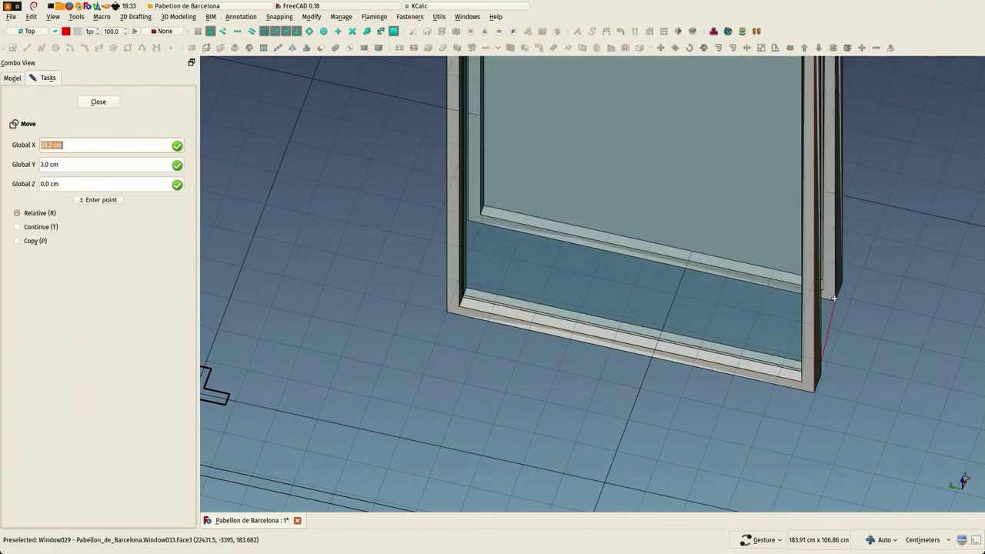
scroll(653, 422, up, 3)
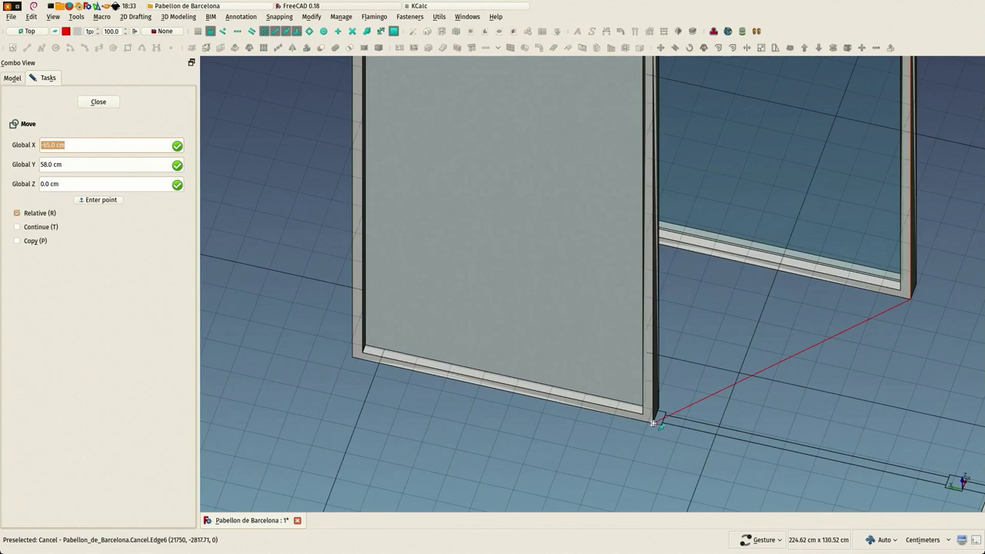
click(673, 391)
scroll(492, 369, down, 5)
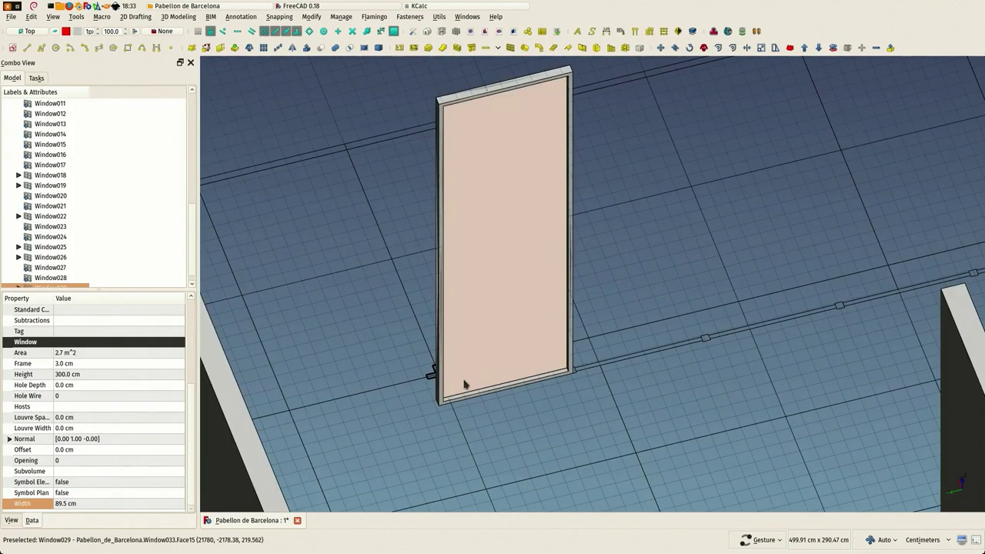
Clone the placed window and move the clone from the lower outer corner to the adjacent bay of the line
scroll(467, 422, up, 4)
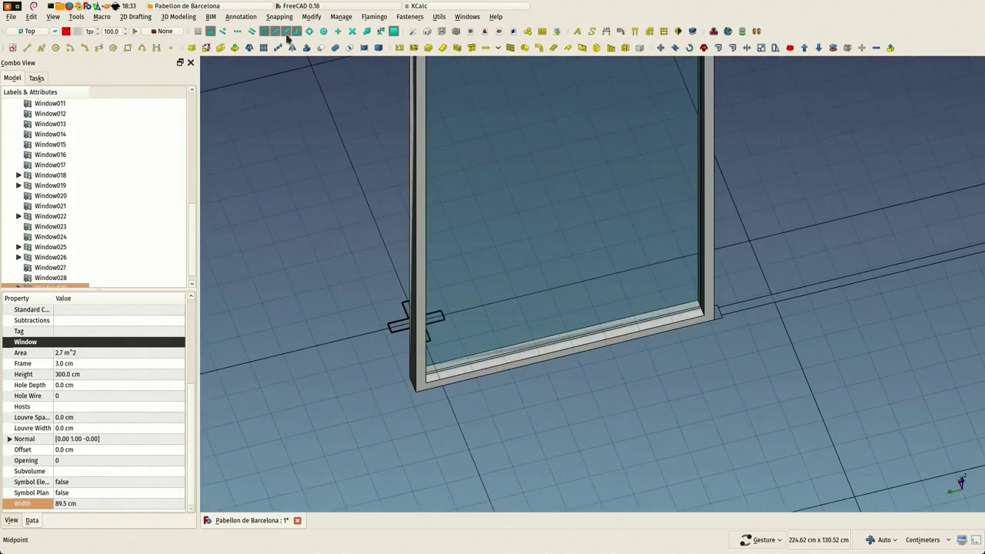
key(m)
key(v)
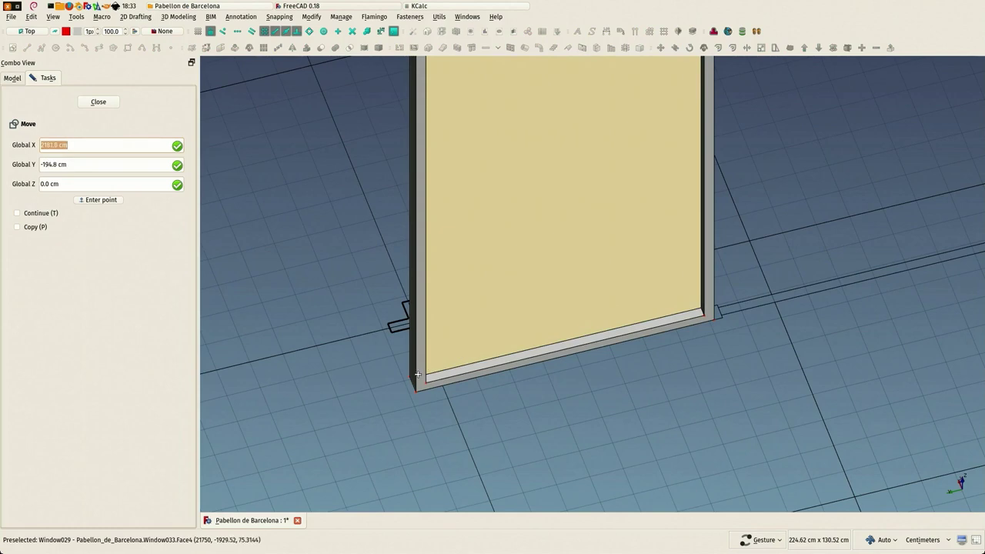
click(418, 374)
click(717, 296)
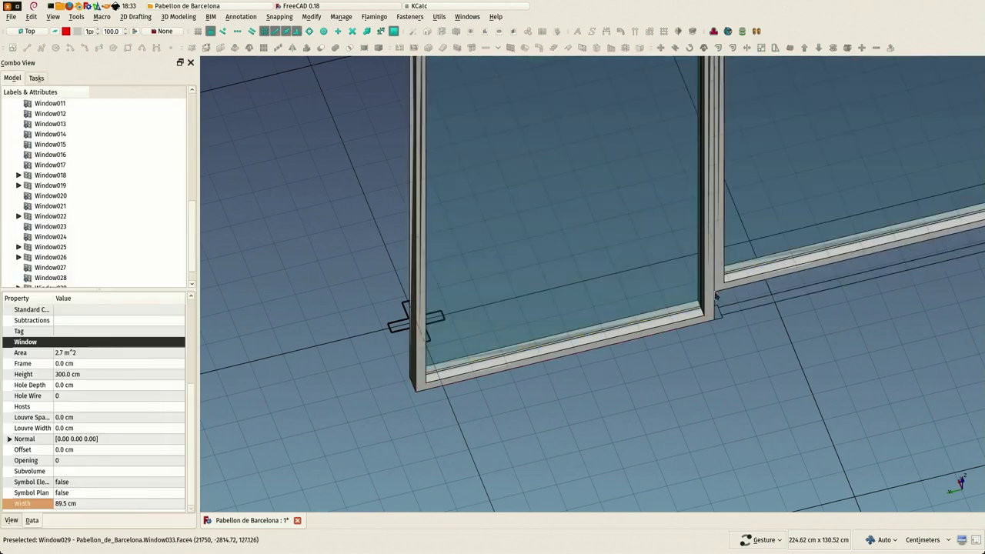
Move the cloned window by its lower corner flush against the lower corner of the first window on the post-marked line
drag(783, 287, 709, 306)
right_drag(709, 306, 248, 180)
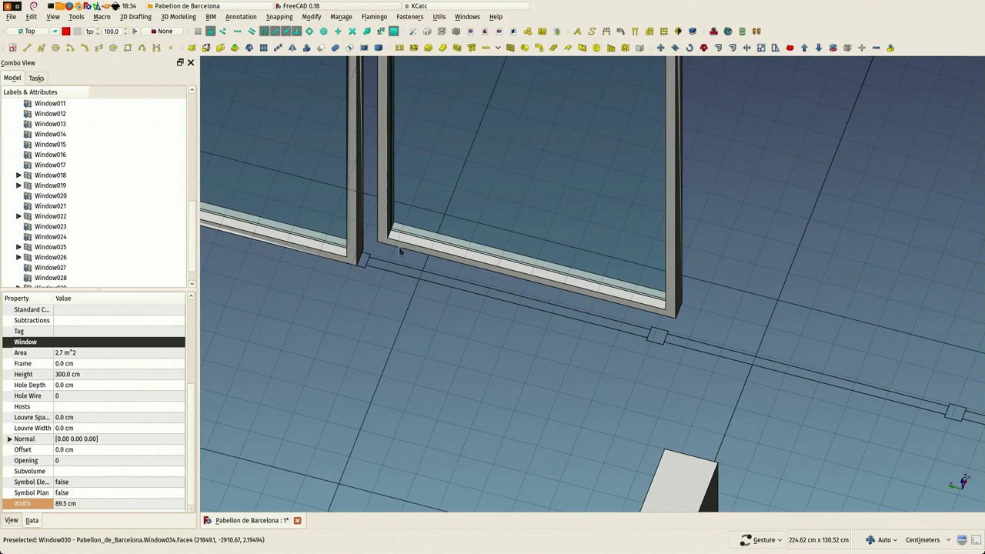
key(m)
key(v)
click(376, 231)
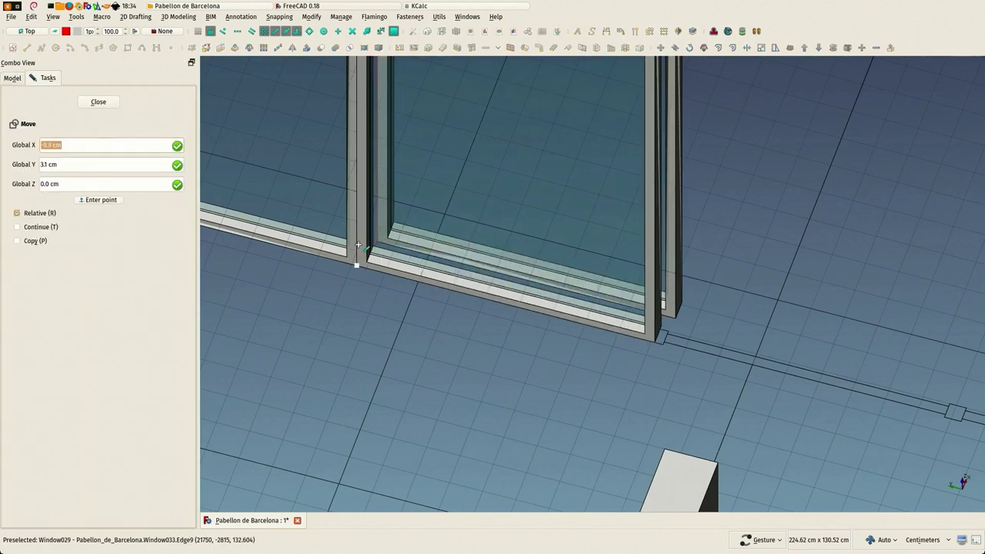
click(358, 244)
scroll(420, 228, down, 3)
scroll(404, 245, up, 3)
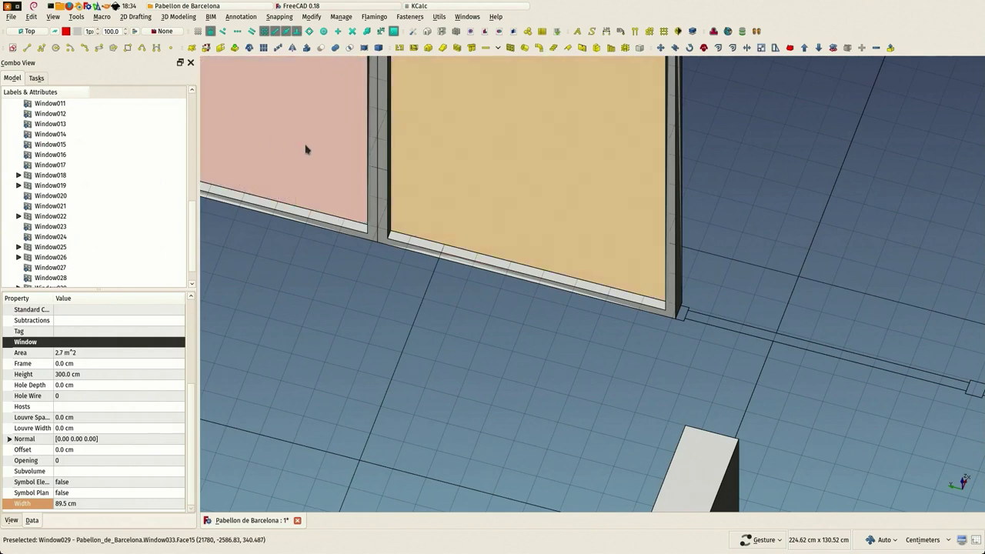
Clone the two placed windows together and move the clones from the outer corner into the next two bays of the line
scroll(117, 188, down, 1)
right_drag(362, 312, 598, 356)
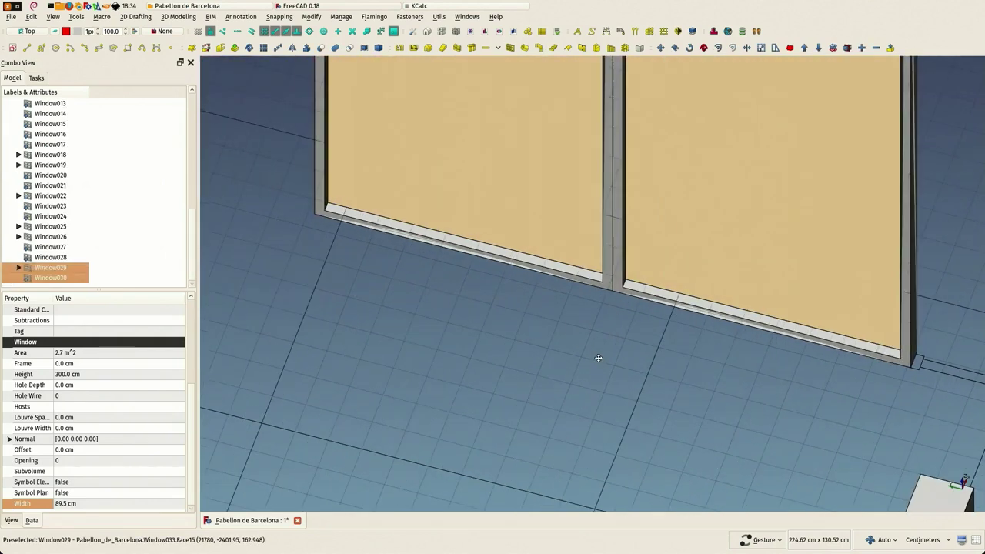
scroll(599, 356, down, 3)
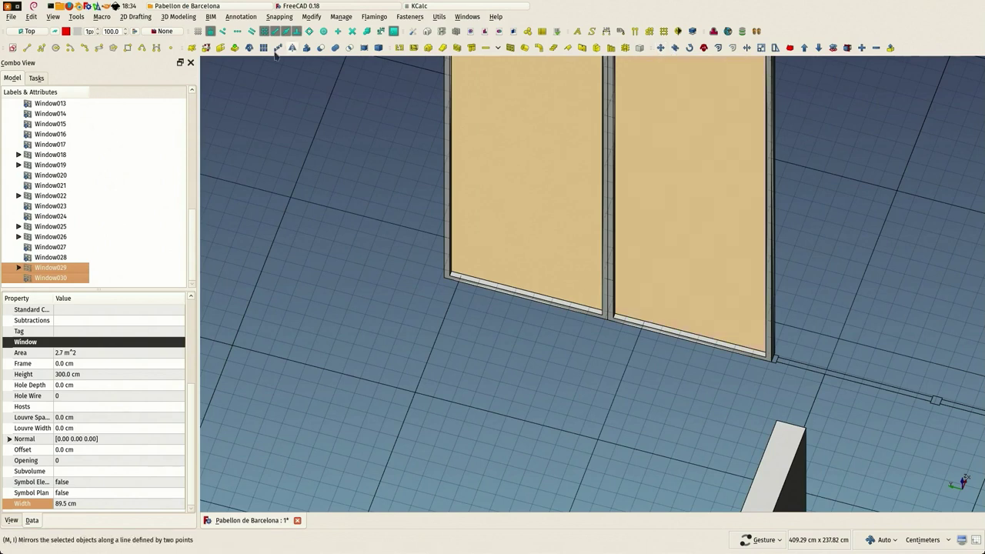
click(249, 49)
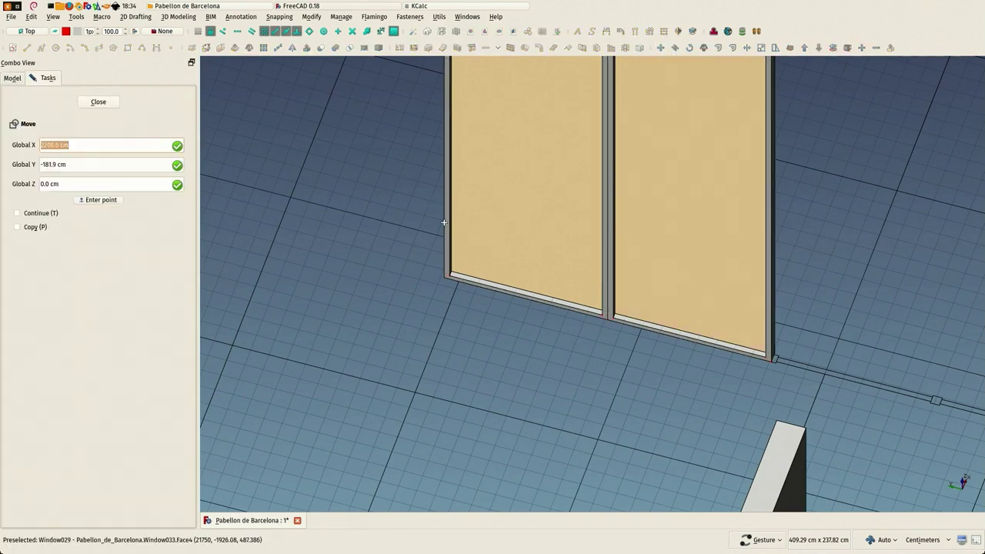
click(444, 223)
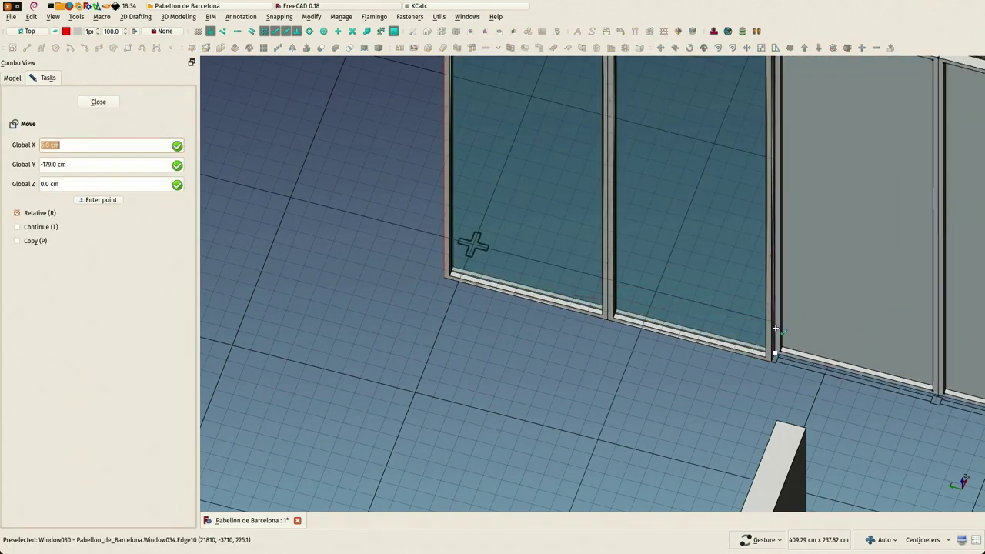
click(771, 333)
Clone all four windows and move the clones by the lower outer corner to the row's end, filling the remaining four bays
scroll(395, 252, down, 4)
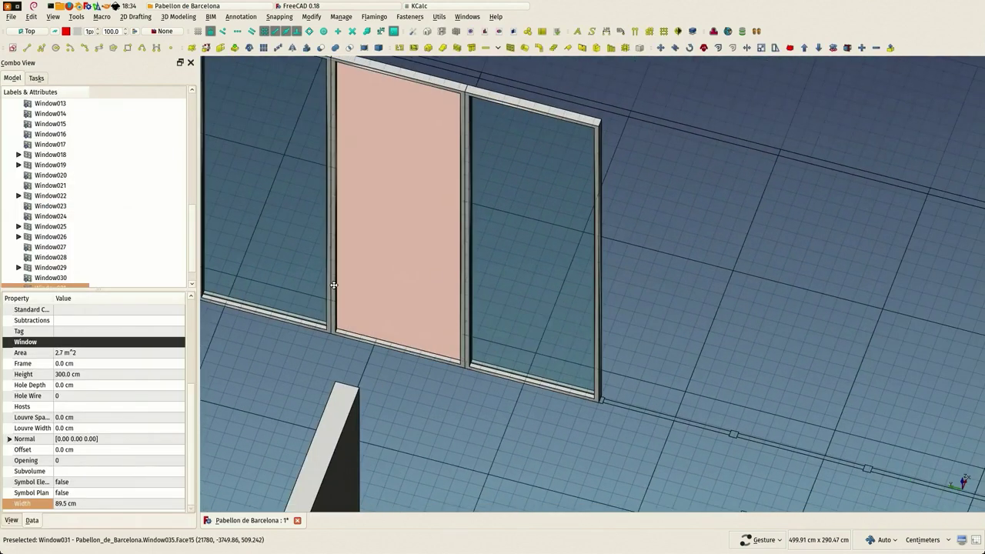
ctrl+click(400, 242)
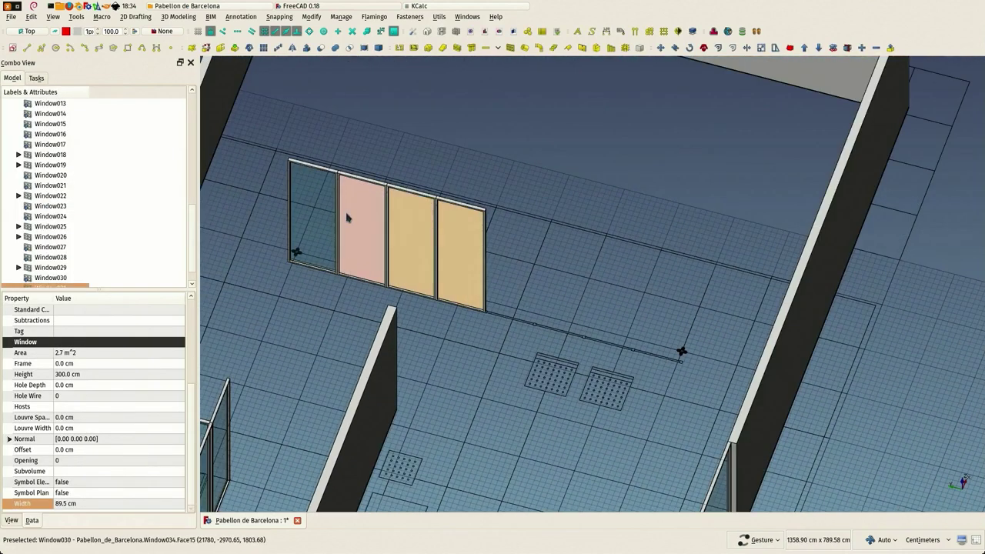
ctrl+click(300, 204)
scroll(285, 261, up, 6)
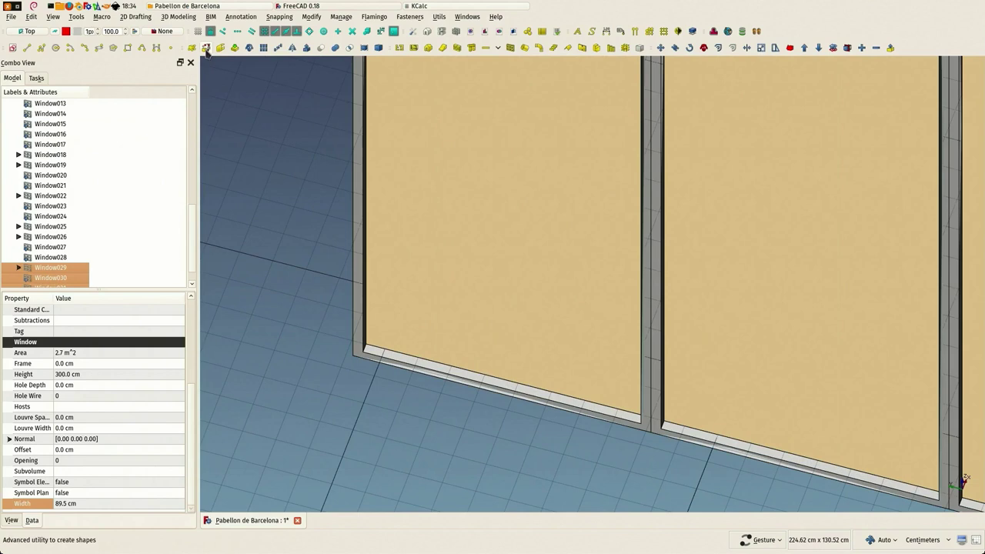
click(249, 48)
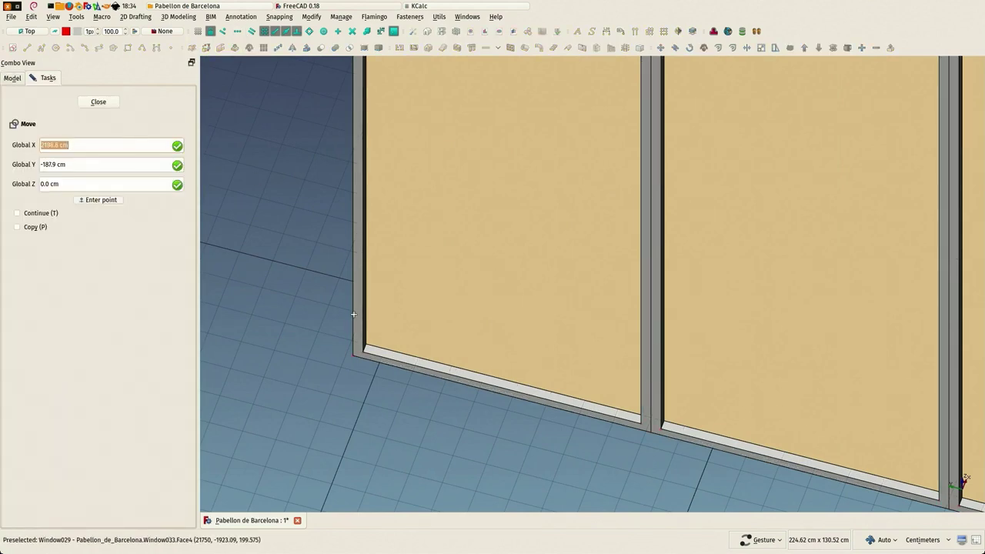
click(352, 353)
scroll(277, 242, down, 5)
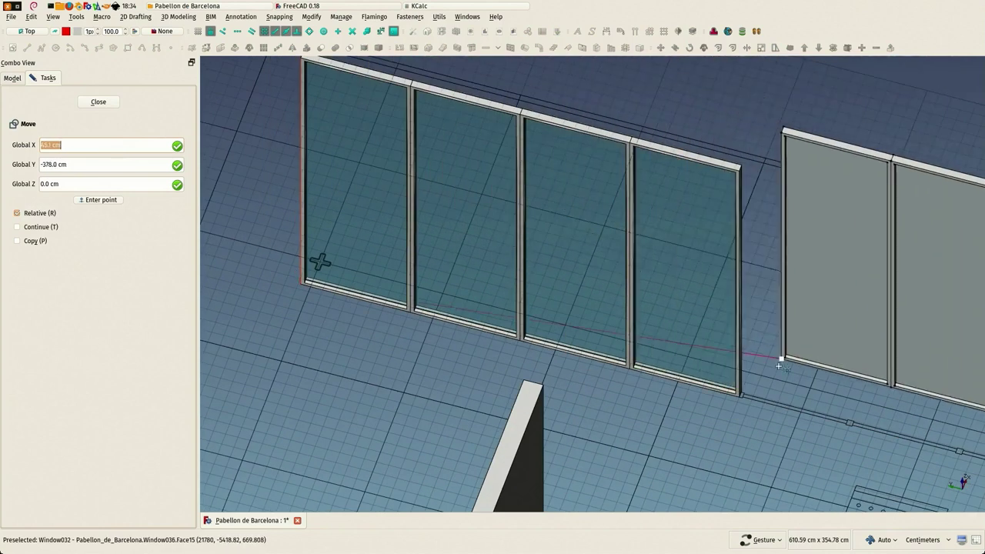
scroll(749, 404, up, 2)
scroll(750, 400, up, 5)
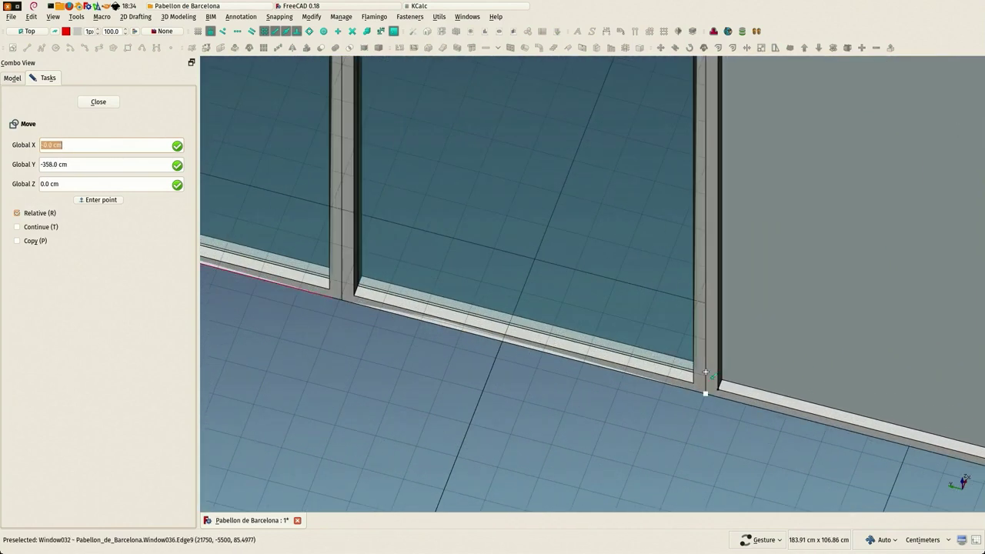
click(706, 377)
Examine the finished window row and the walls and glazing of the whole pavilion from several angles
scroll(651, 369, down, 8)
right_drag(675, 393, 533, 282)
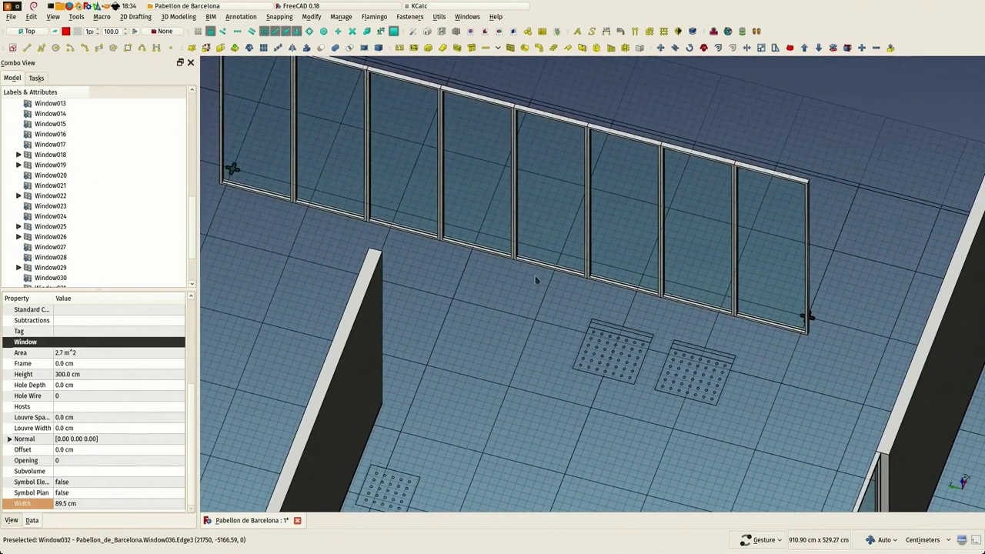
drag(537, 282, 474, 293)
scroll(474, 293, down, 4)
right_drag(485, 337, 539, 250)
drag(550, 328, 543, 262)
scroll(543, 261, down, 2)
right_drag(588, 270, 728, 247)
scroll(737, 240, down, 2)
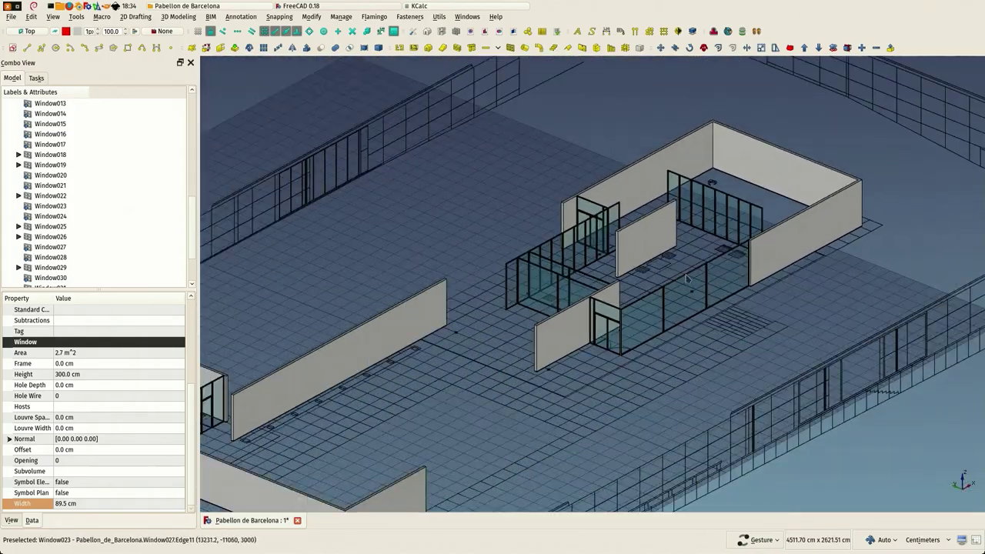
drag(716, 254, 645, 276)
scroll(643, 275, down, 1)
drag(545, 318, 502, 341)
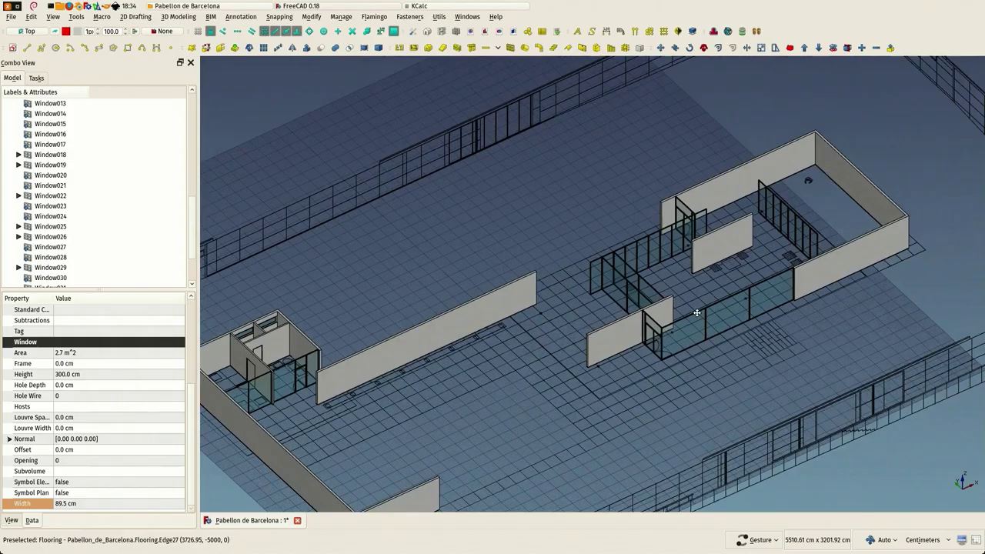
right_drag(698, 313, 709, 328)
drag(709, 328, 722, 313)
right_drag(728, 321, 518, 330)
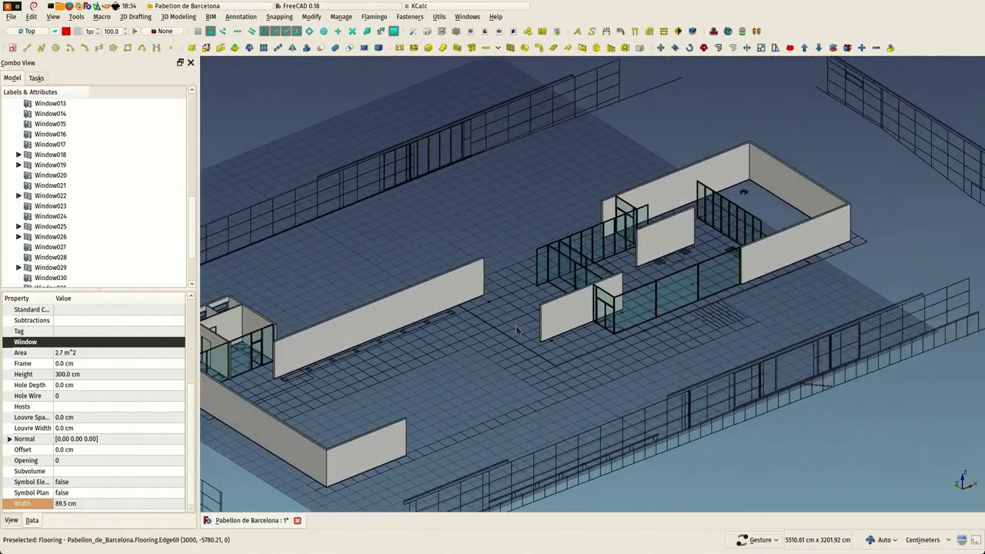
drag(517, 330, 456, 365)
scroll(793, 305, up, 9)
scroll(783, 309, down, 5)
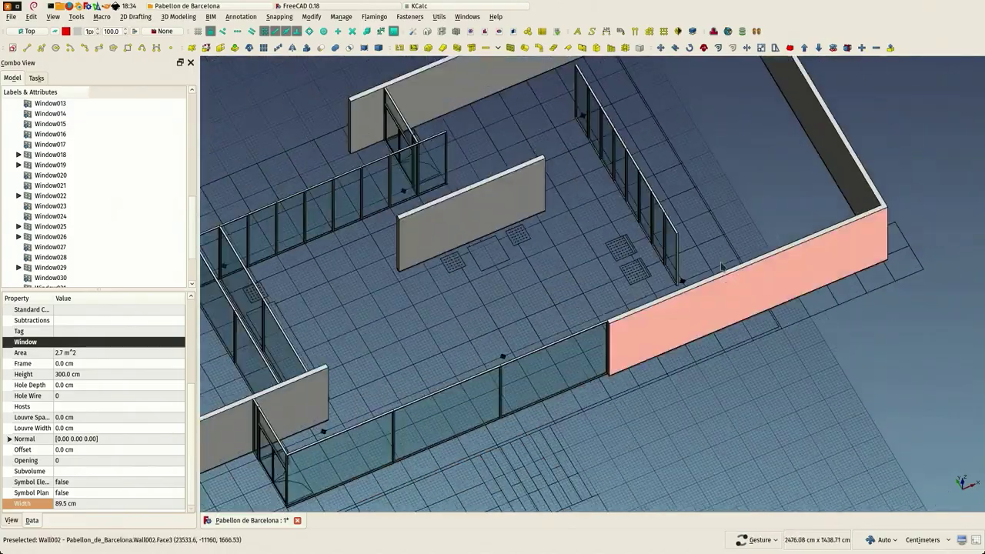
drag(655, 222, 809, 213)
right_drag(582, 227, 696, 355)
drag(695, 355, 592, 359)
scroll(559, 363, down, 3)
right_drag(420, 437, 625, 219)
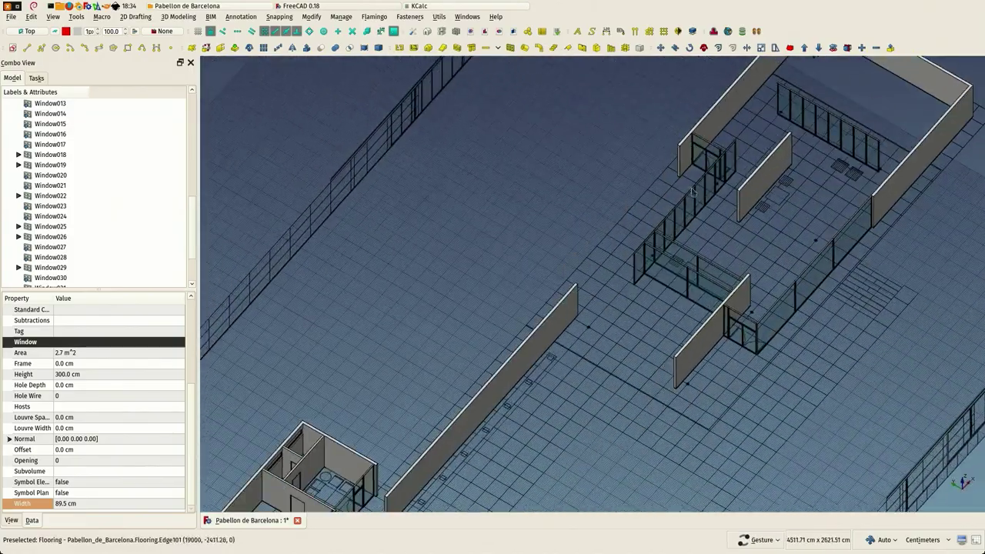
drag(696, 189, 653, 149)
right_drag(498, 237, 503, 233)
scroll(503, 232, down, 2)
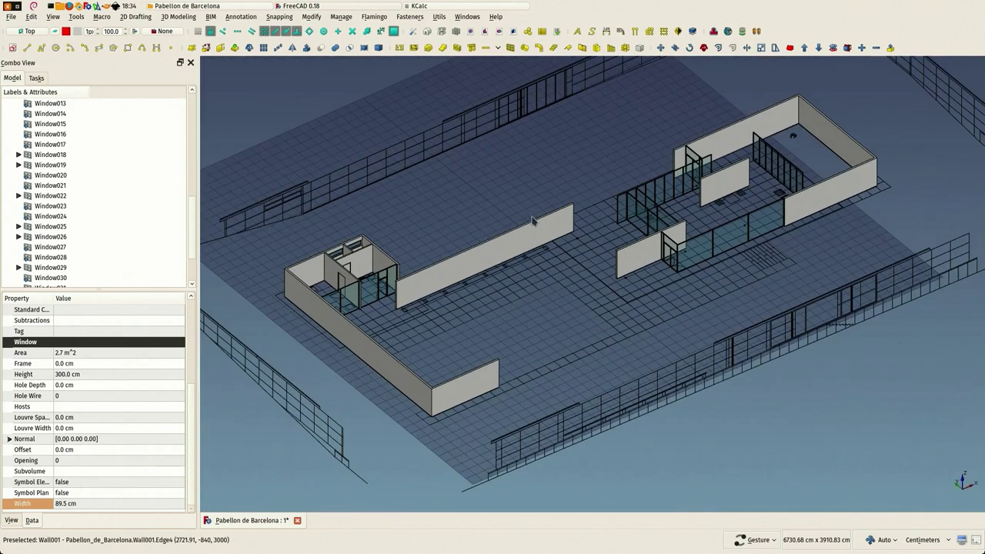